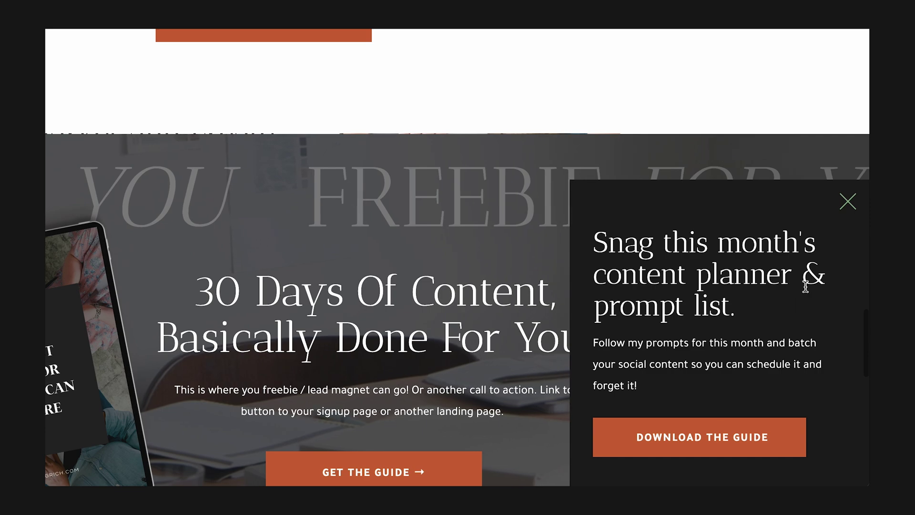
Close the content-planner pop-up and scroll down the next template site
left_click(848, 202)
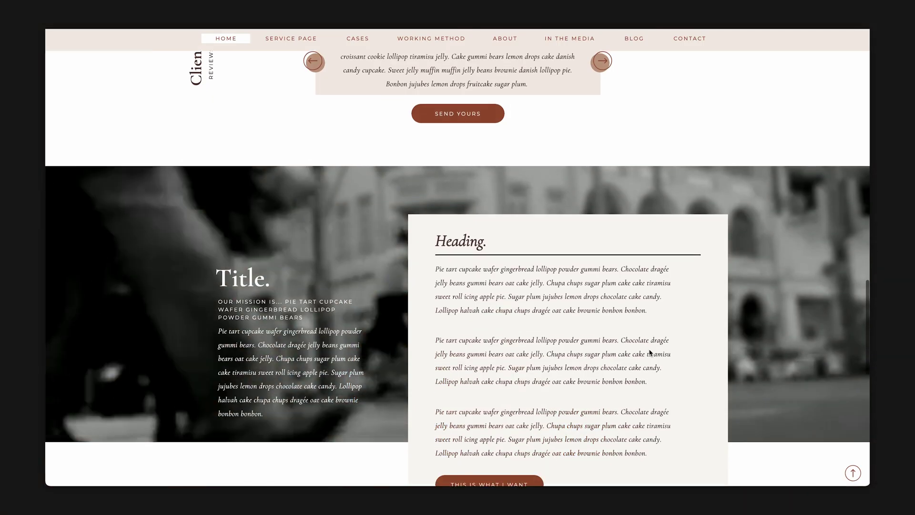
scroll(650, 353, "down", 10)
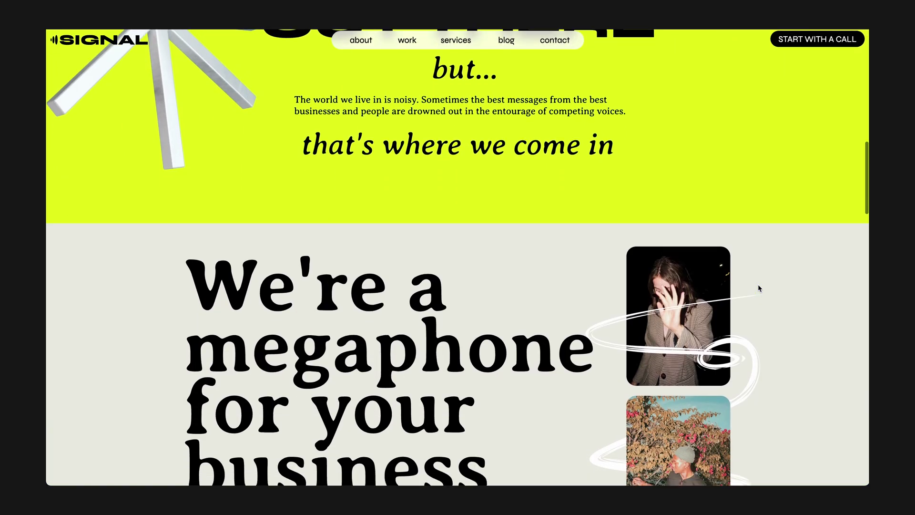
scroll(760, 288, "down", 5)
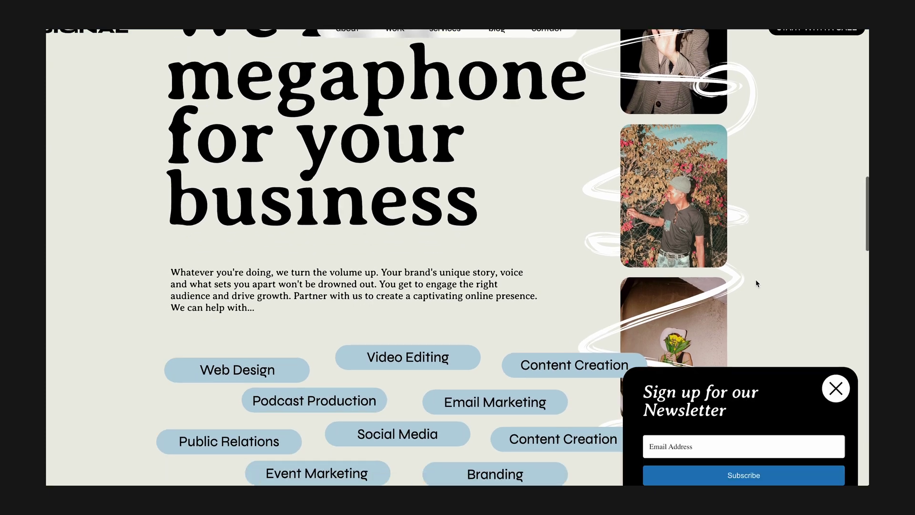
Scroll the Signal template past 'We're a megaphone' until the newsletter pop-up slides in bottom right
scroll(719, 222, "up", 5)
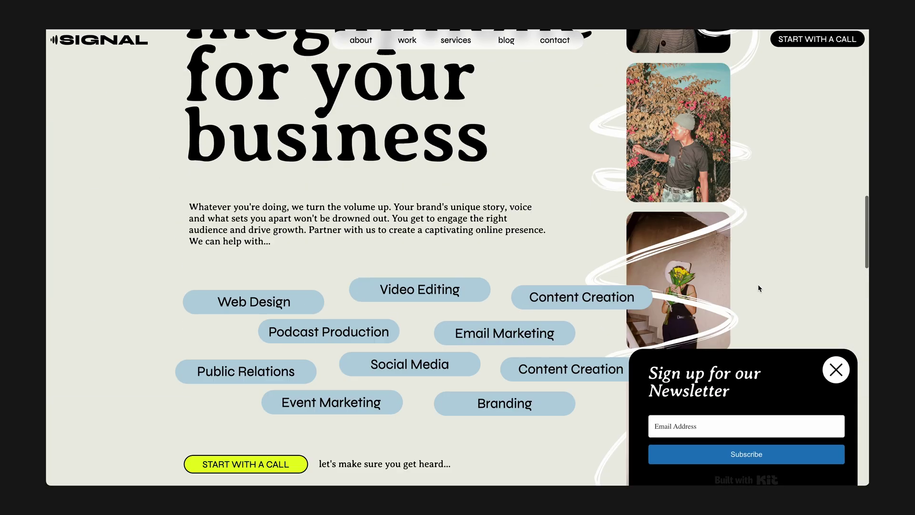
scroll(759, 288, "up", 10)
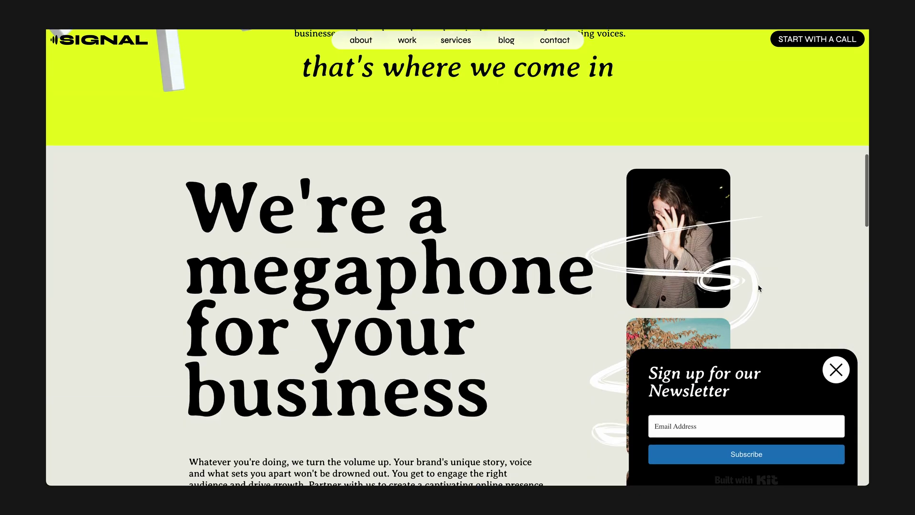
scroll(759, 288, "down", 5)
scroll(759, 288, "down", 5)
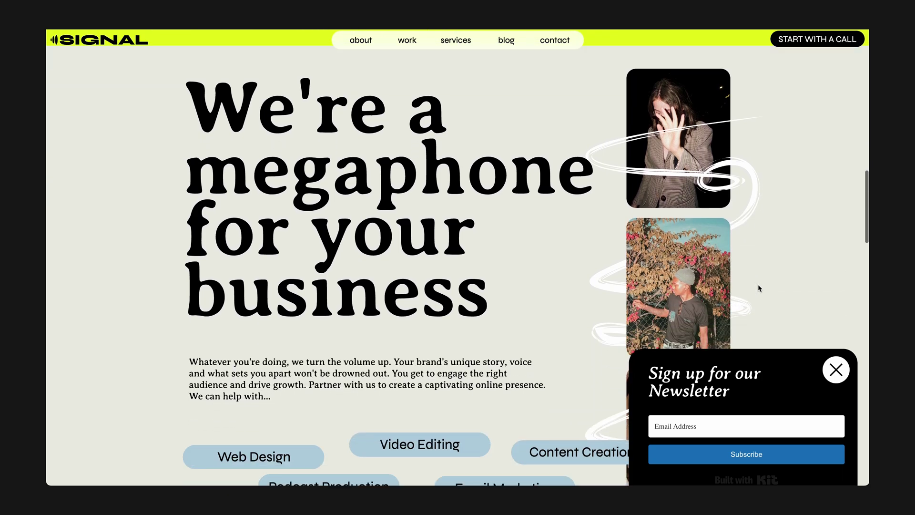
scroll(759, 288, "down", 1)
scroll(758, 284, "up", 6)
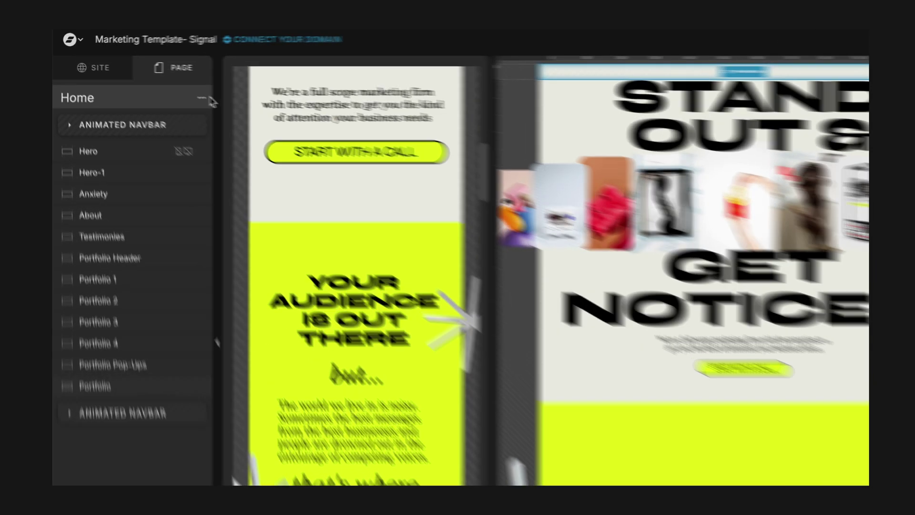
Add a blank canvas to the Home page and name it Pop-Up
left_click(152, 82)
left_click(241, 139)
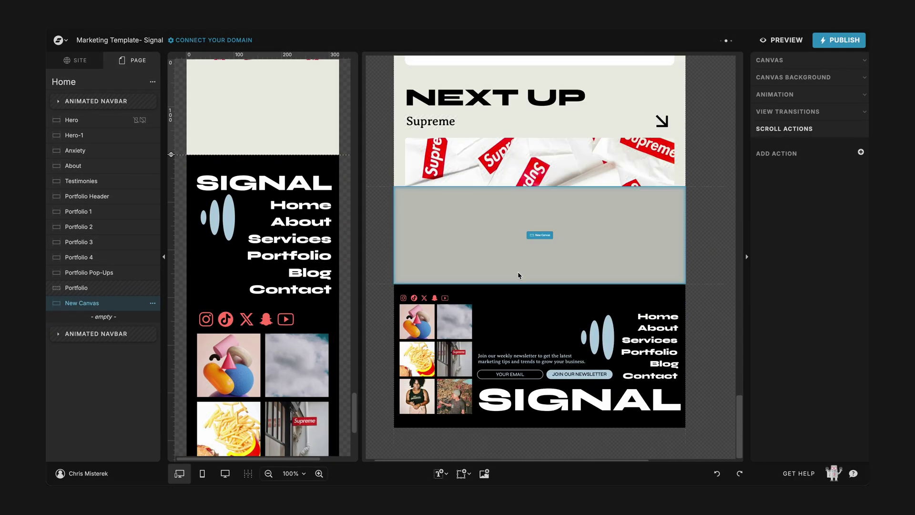
double_click(88, 304)
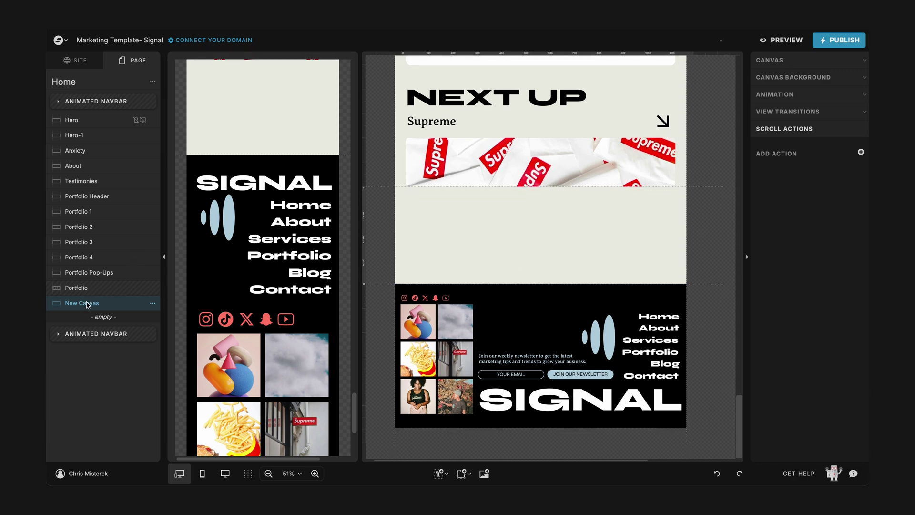
type("Pop-U")
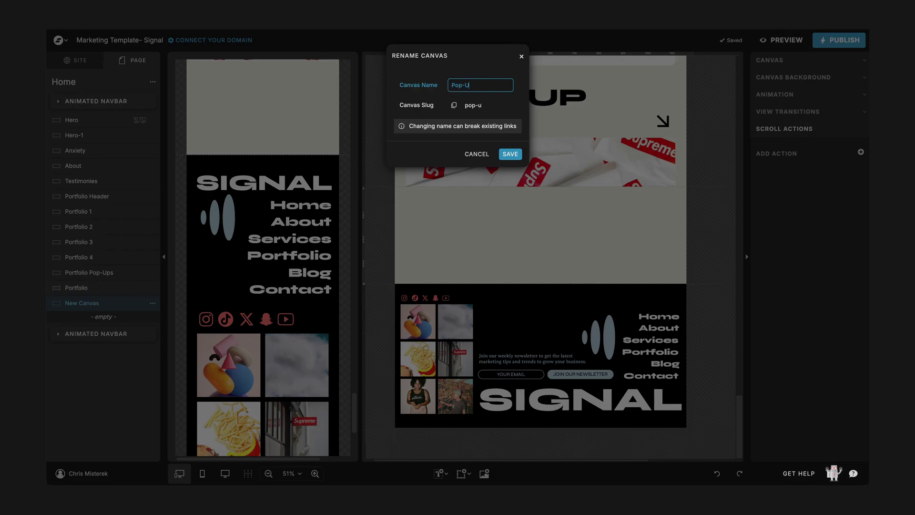
type("p")
key("Return")
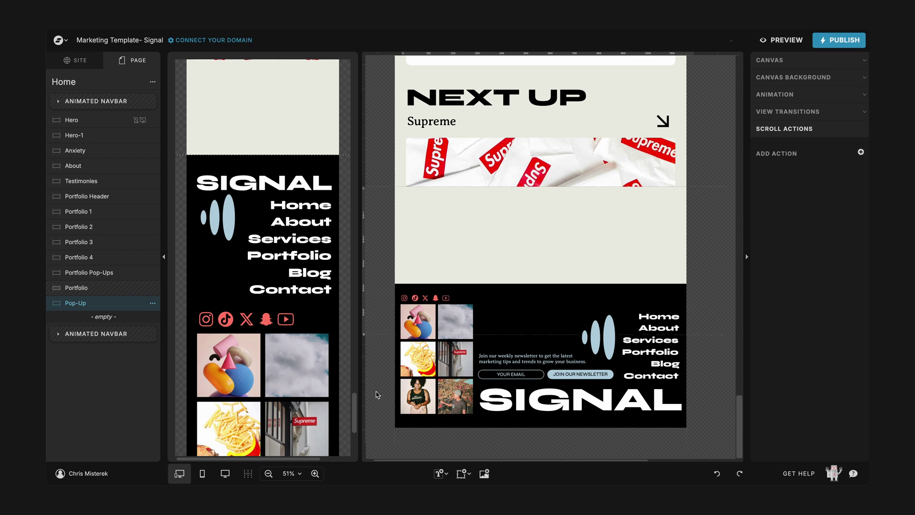
Enlarge the mobile Pop-Up canvas height to about 500
left_click(178, 165)
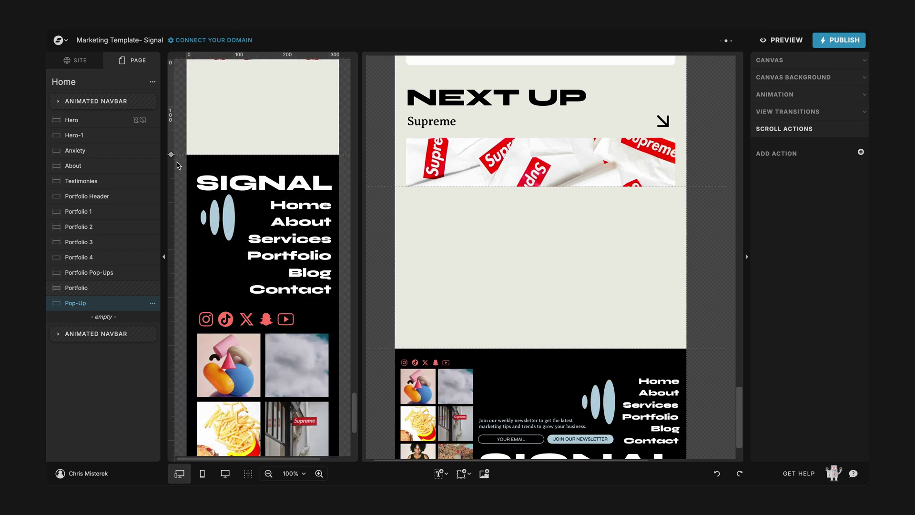
left_click_drag(171, 157, 172, 314)
scroll(235, 252, "up", 2)
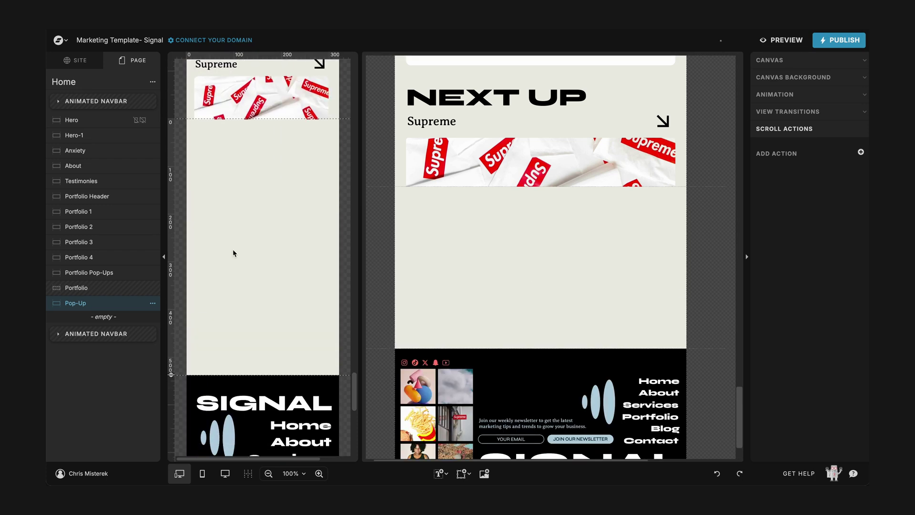
left_click(461, 309)
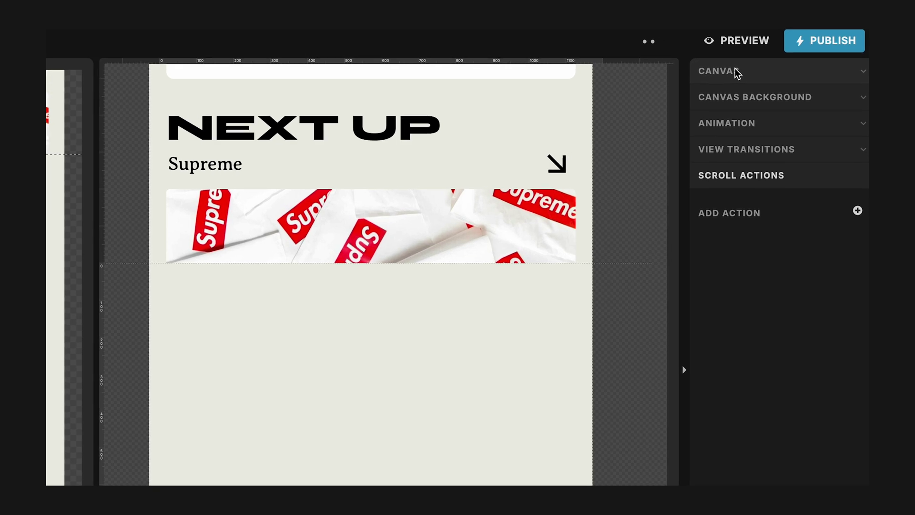
Set the Pop-Up canvas type to Window Height on desktop and mobile
left_click(737, 74)
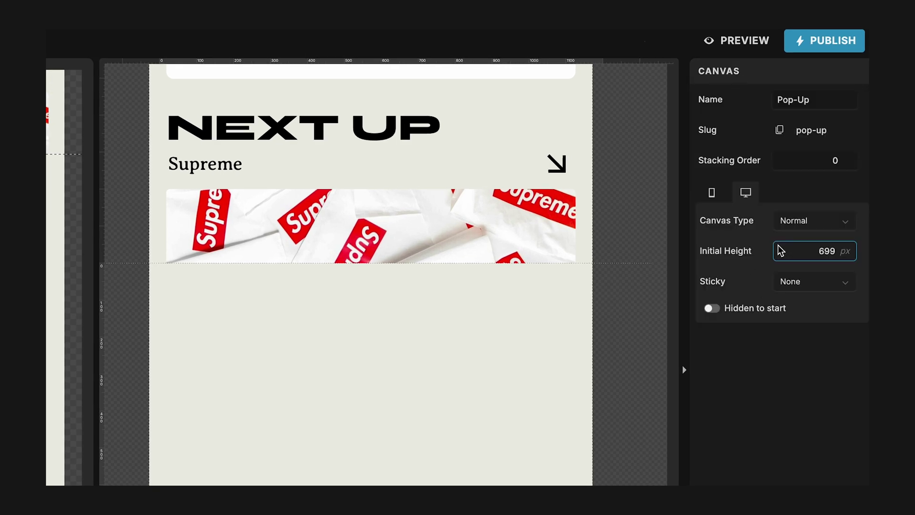
left_click(800, 225)
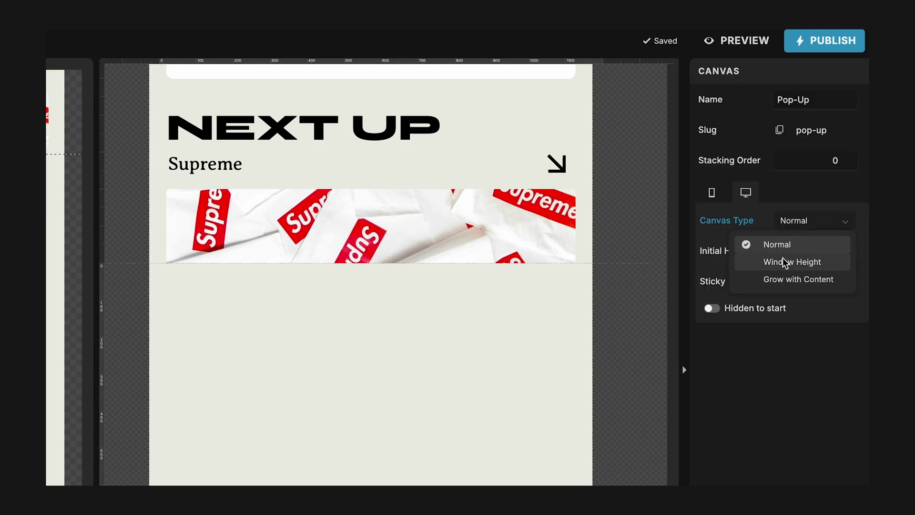
left_click(783, 262)
left_click(560, 274)
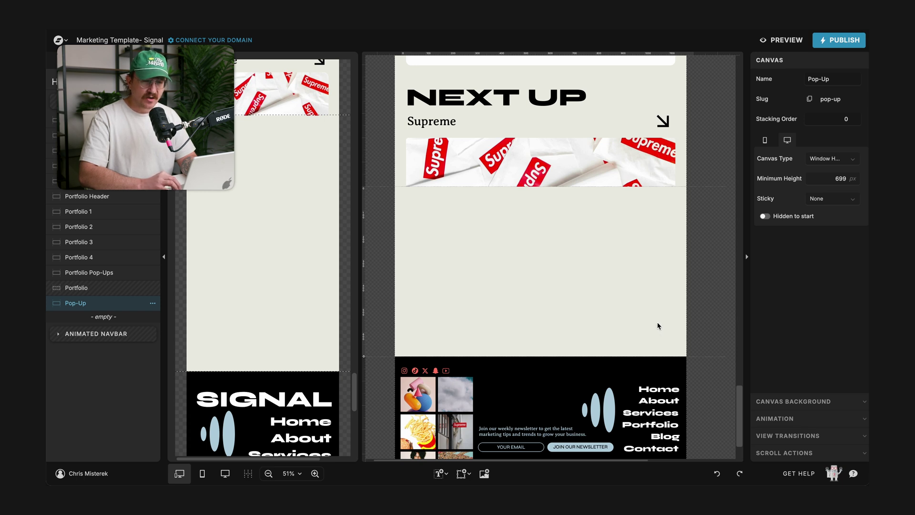
left_click(766, 139)
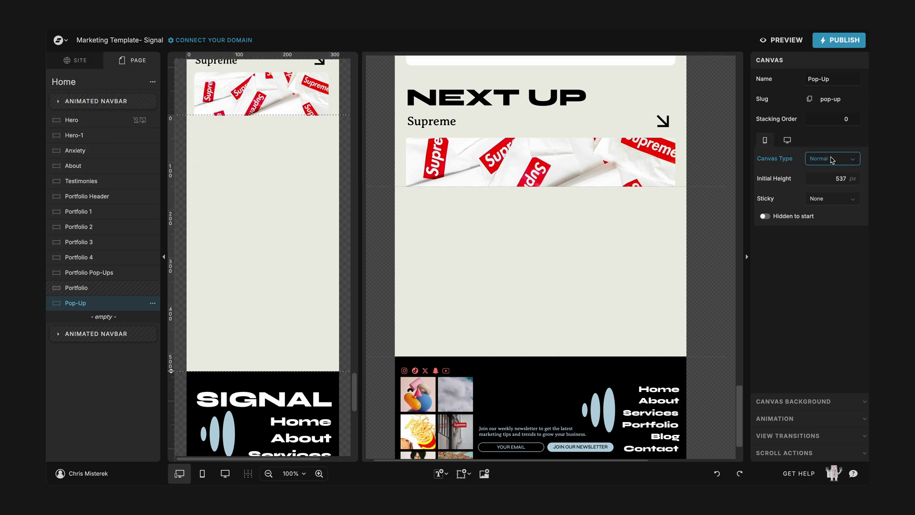
left_click(832, 160)
left_click(819, 186)
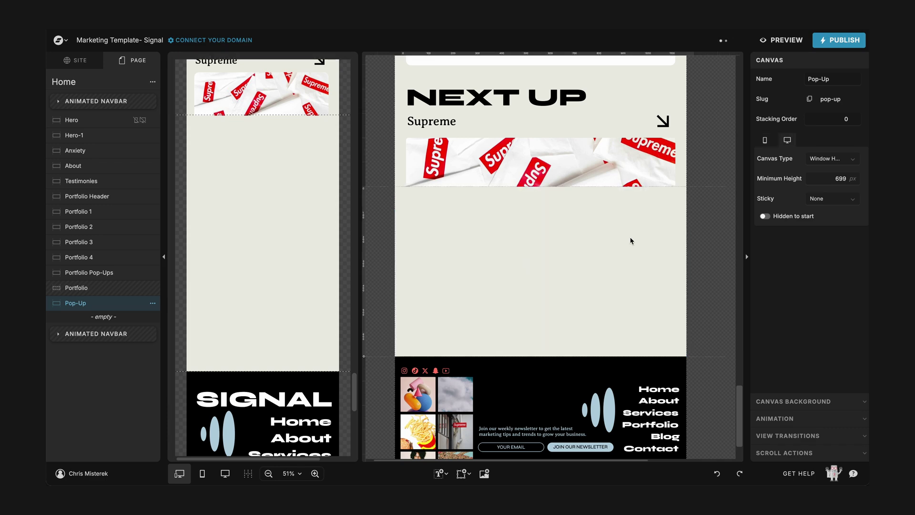
Make the Pop-Up canvas sticky at Top on desktop and mobile
left_click(840, 198)
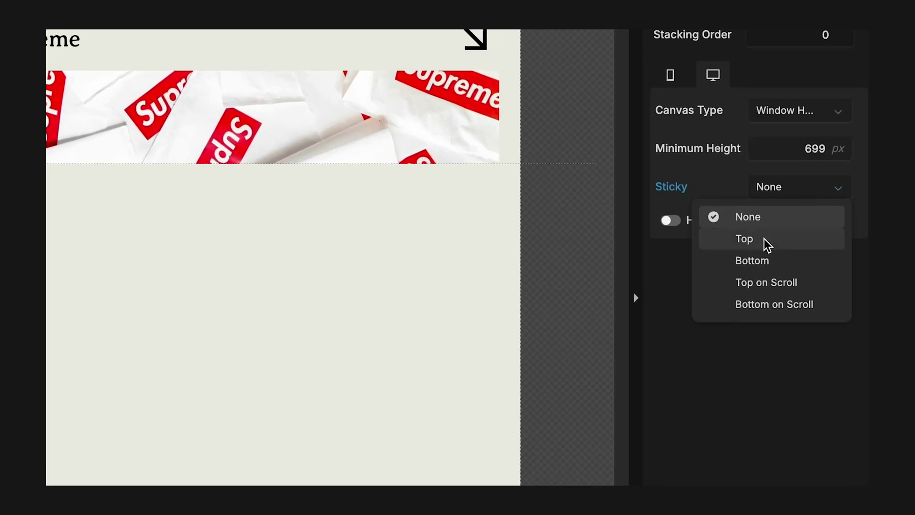
left_click(745, 239)
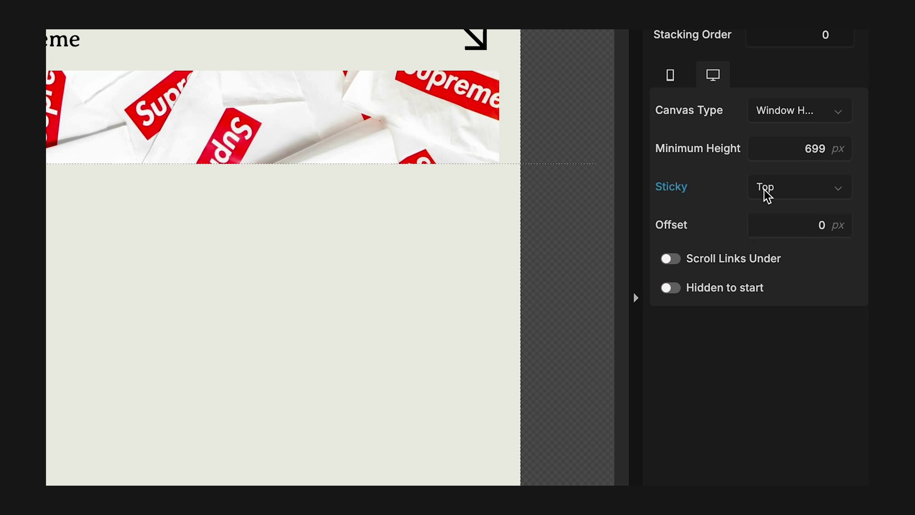
left_click(671, 76)
left_click(794, 197)
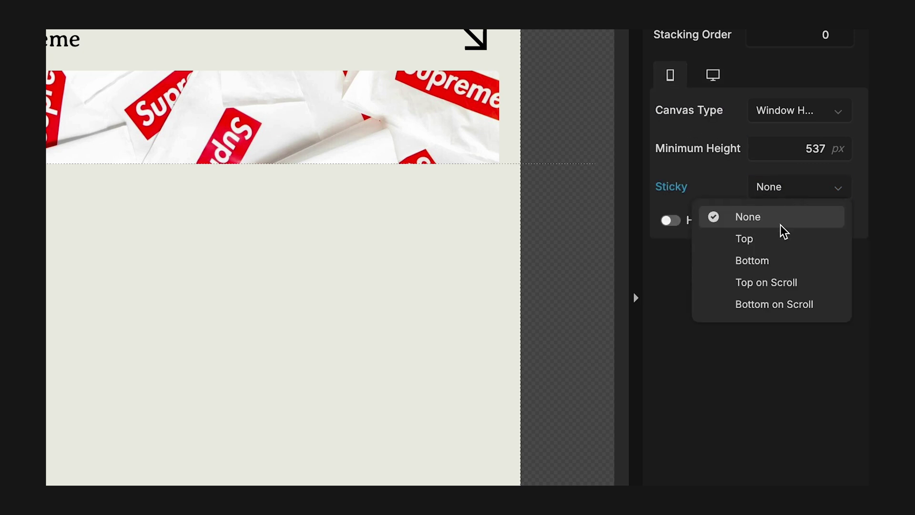
left_click(771, 238)
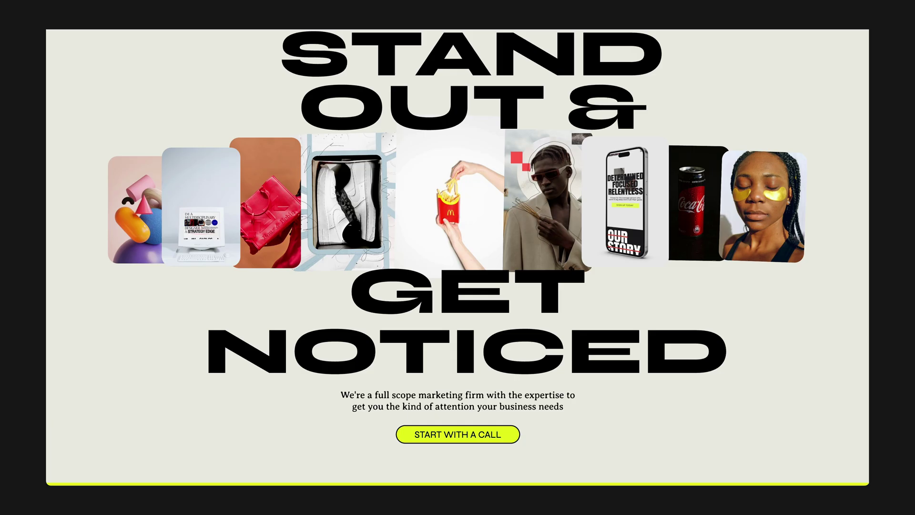
scroll(590, 250, "down", 10)
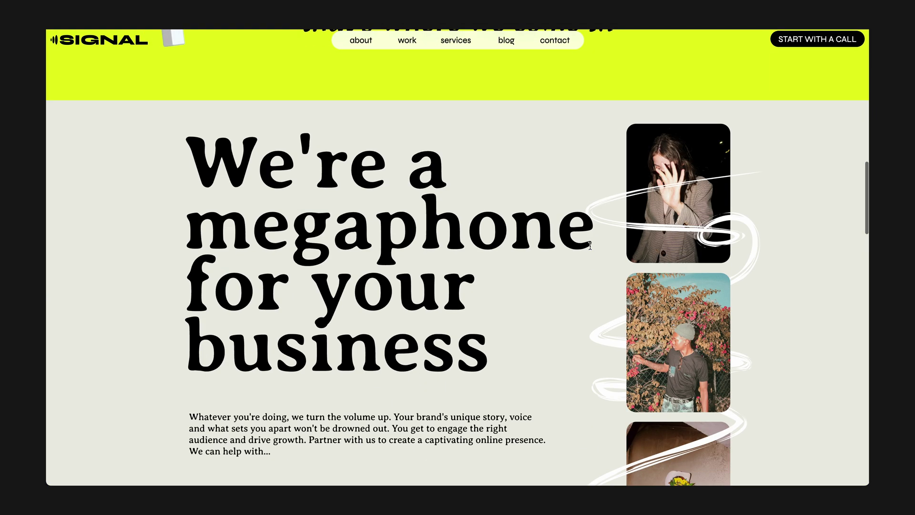
scroll(583, 295, "down", 15)
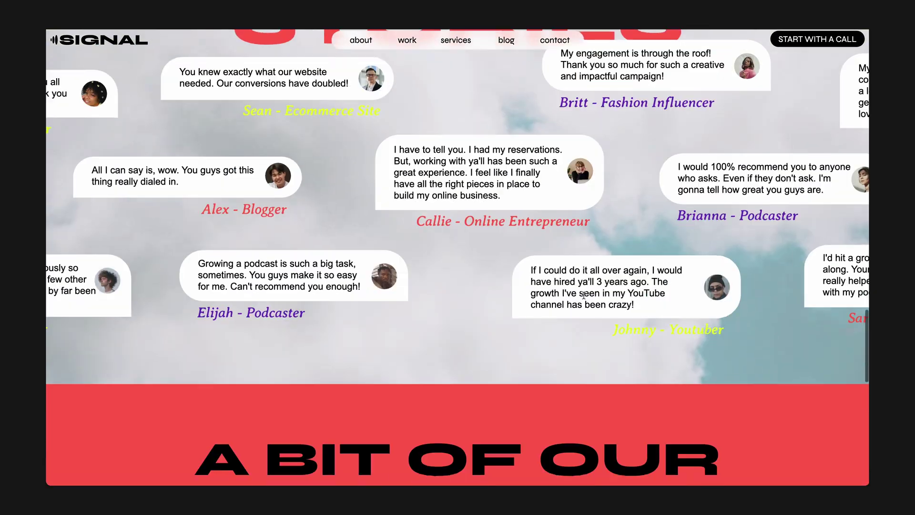
scroll(615, 251, "up", 20)
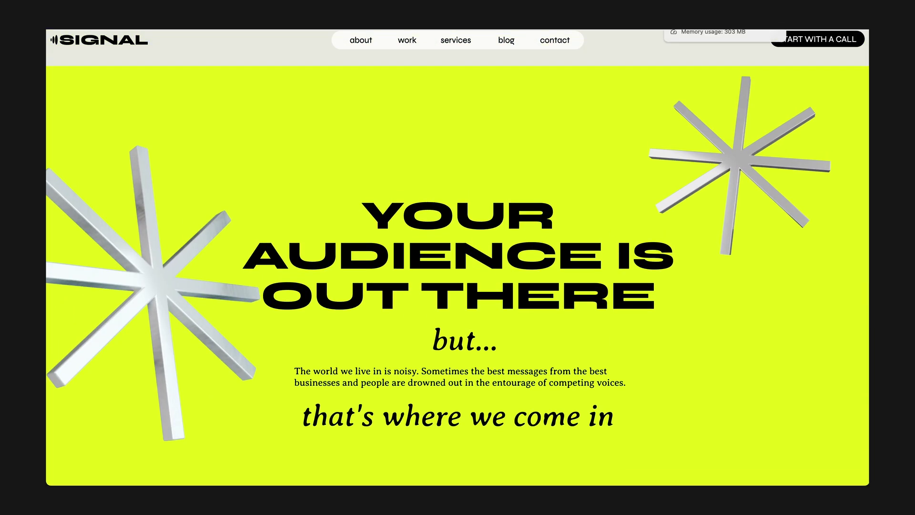
scroll(648, 220, "up", 8)
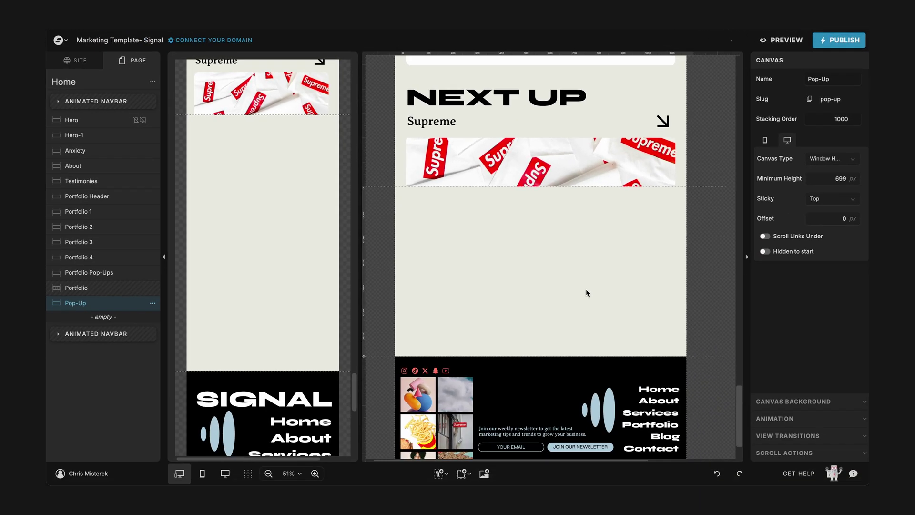
Scroll the editor to the empty Pop-Up canvas just above the footer
scroll(585, 289, "up", 3)
scroll(586, 289, "up", 10)
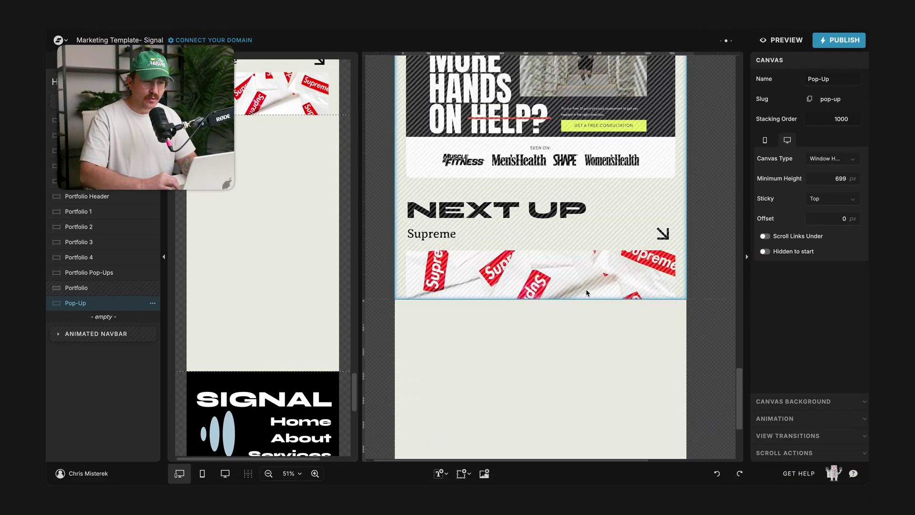
scroll(587, 293, "up", 10)
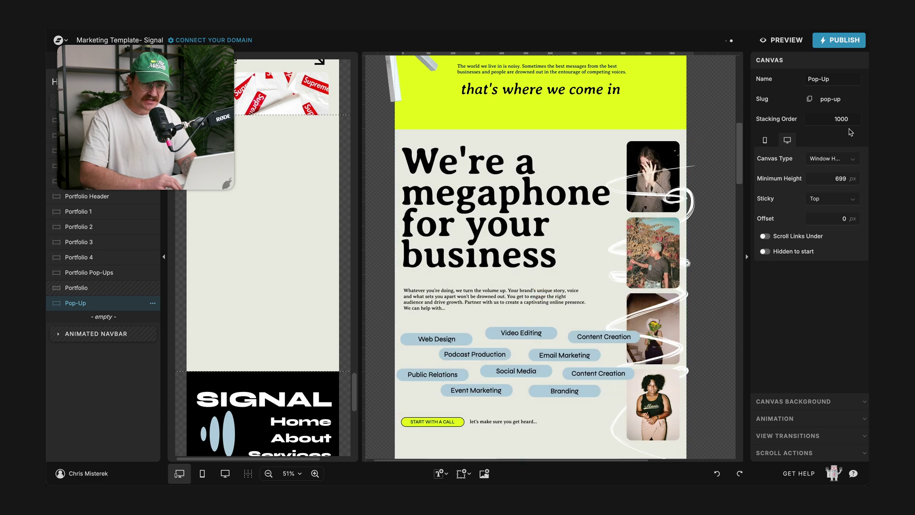
scroll(577, 141, "up", 3)
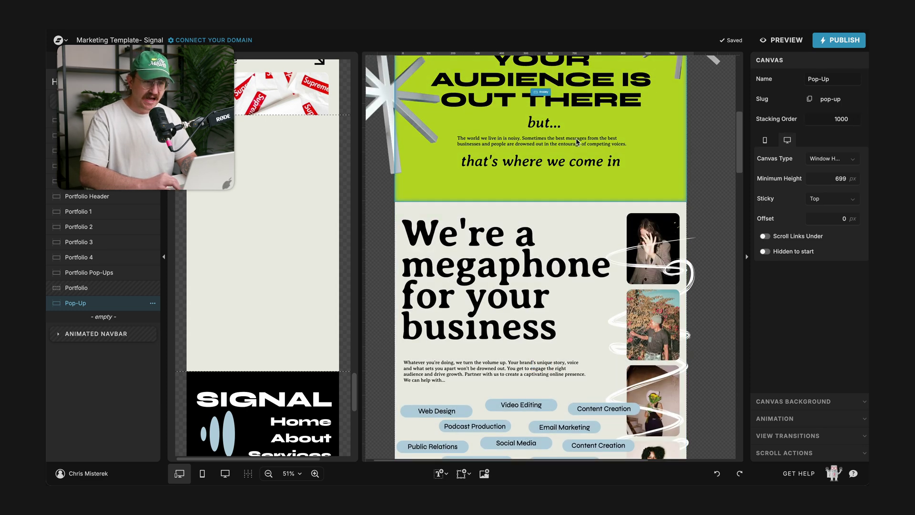
scroll(577, 142, "down", 20)
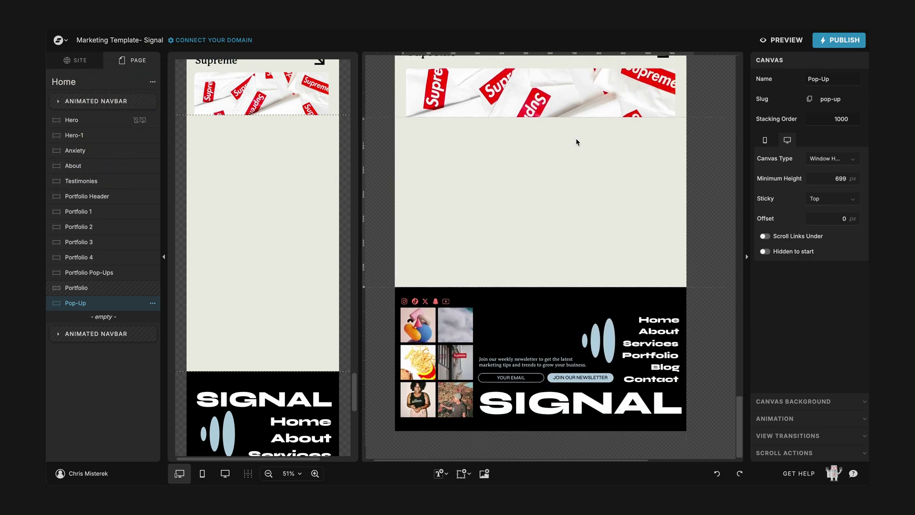
Open the Site Preview to see the empty Pop-Up canvas filling the window
left_click(787, 41)
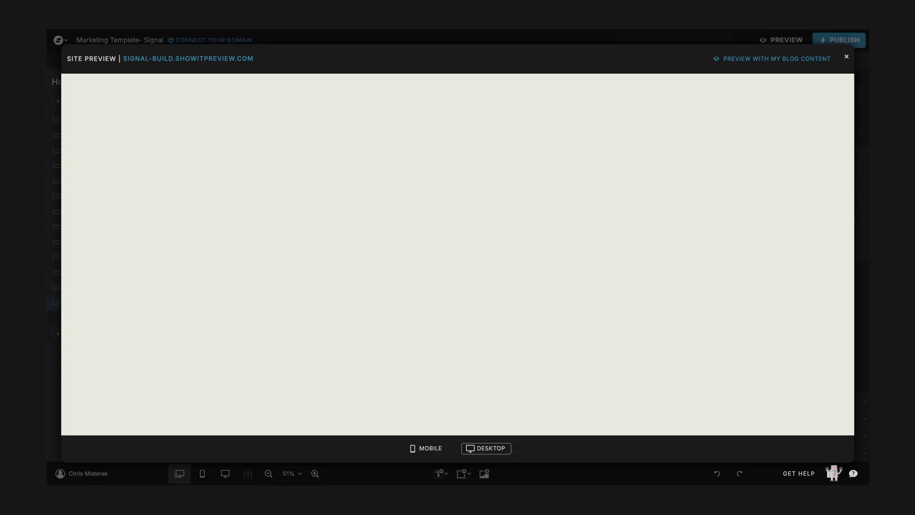
Give the Pop-Up canvas a transparent background colour at 0% opacity
left_click(632, 35)
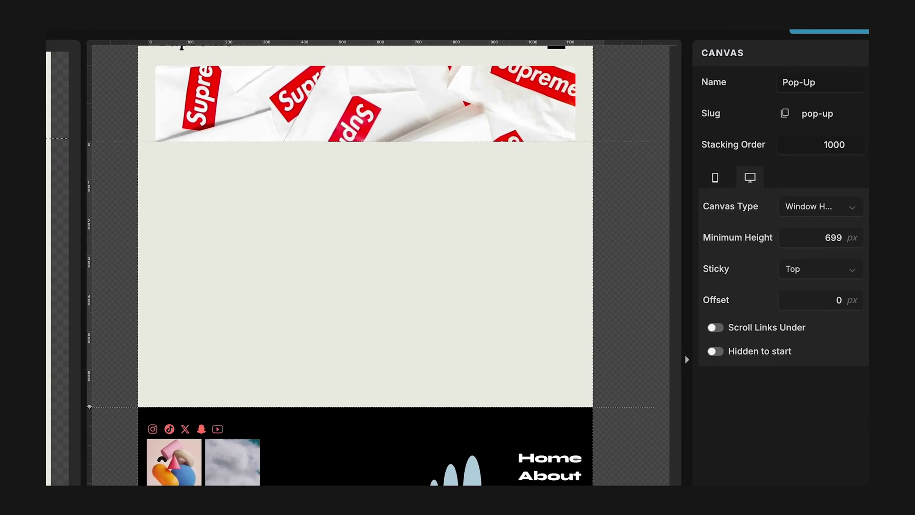
left_click(790, 187)
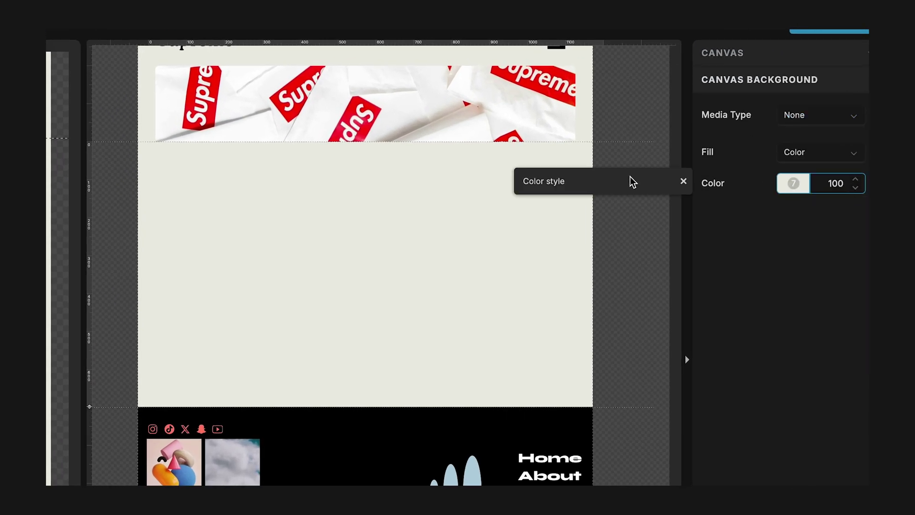
left_click(681, 217)
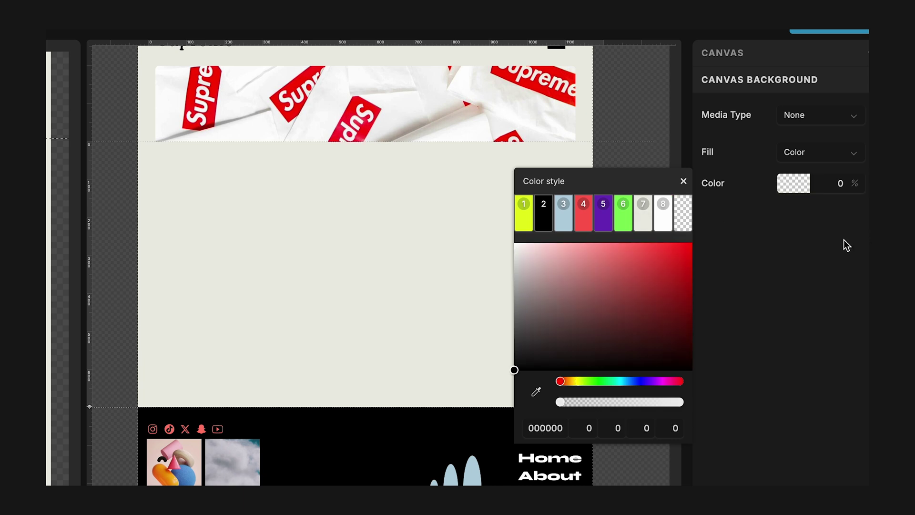
left_click(265, 308)
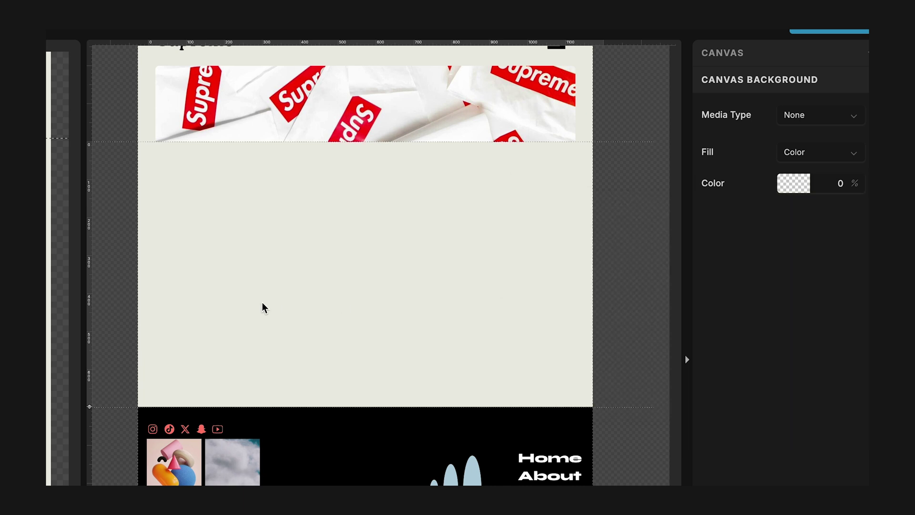
left_click(787, 192)
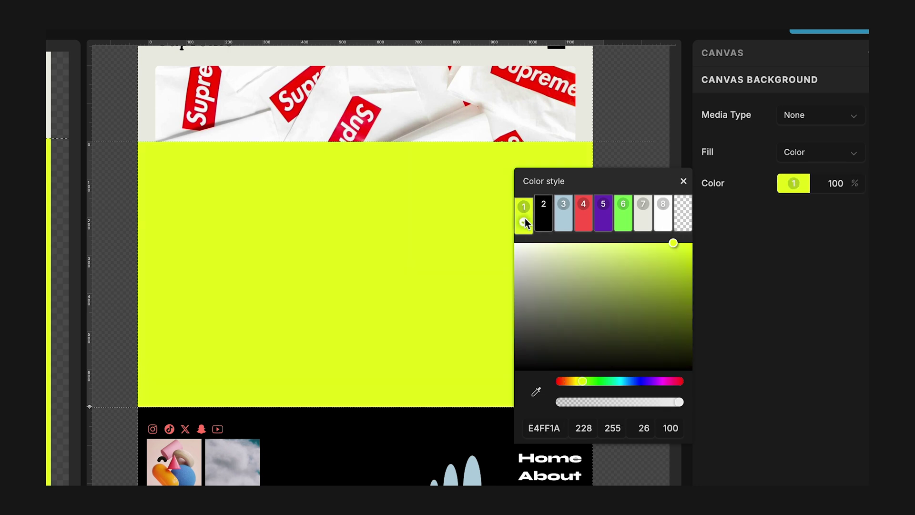
left_click(838, 184)
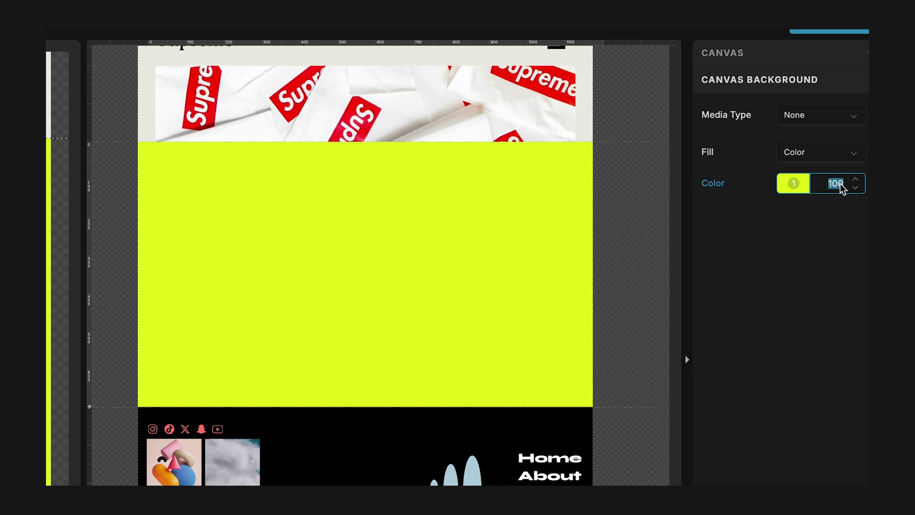
type("0")
left_click(788, 188)
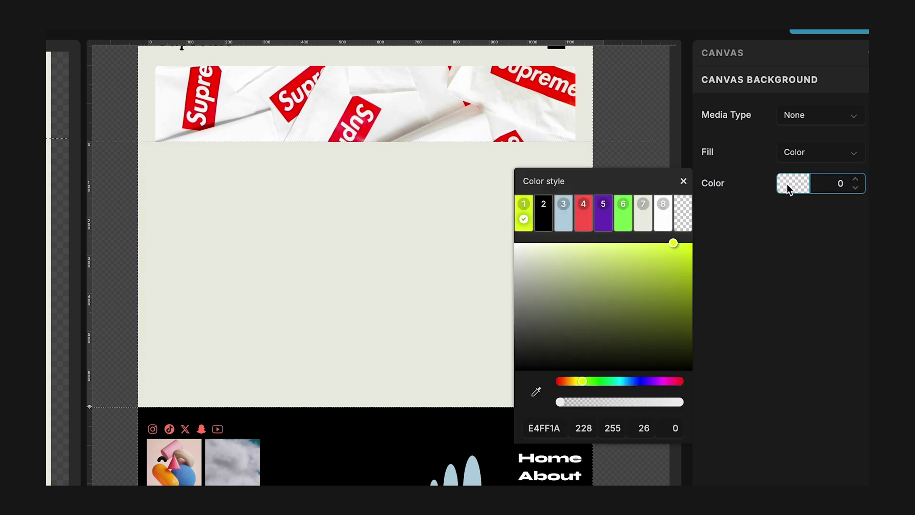
left_click(688, 217)
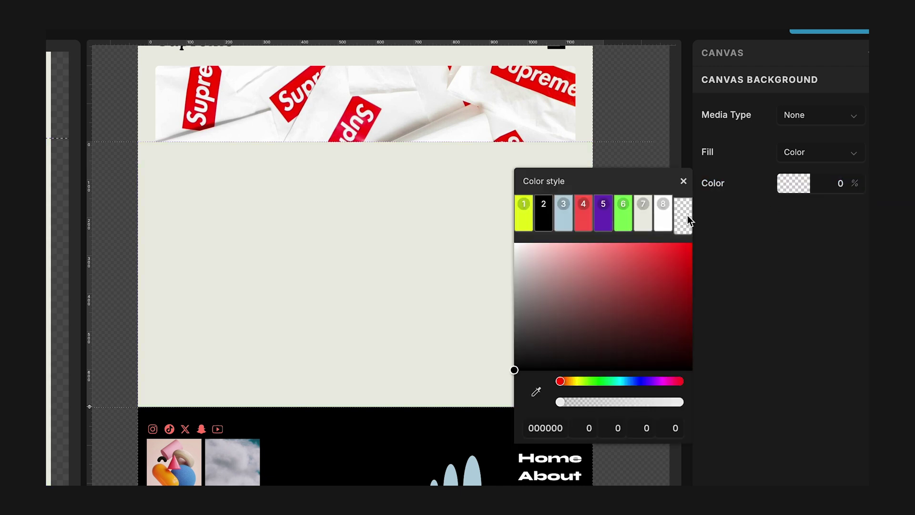
left_click(382, 256)
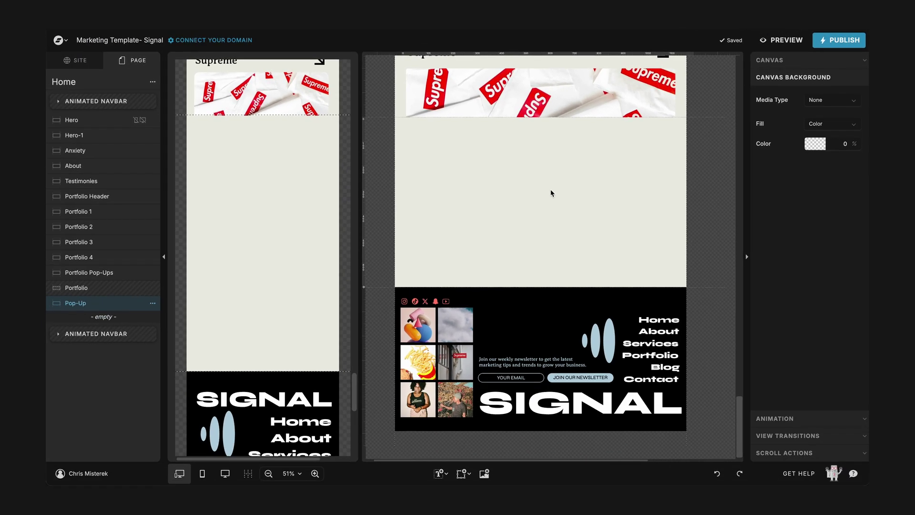
Add a black rectangle at the lower right of the desktop Pop-Up canvas
left_click(462, 474)
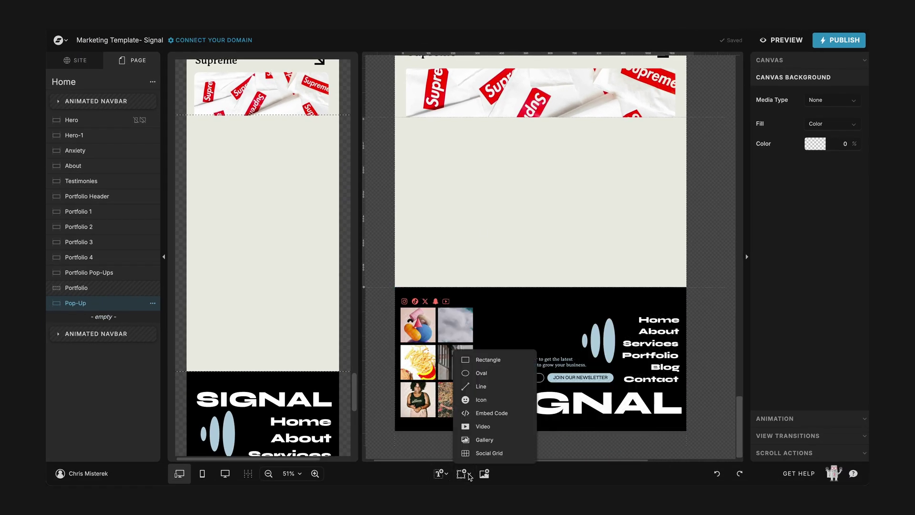
left_click(493, 361)
left_click_drag(537, 213, 628, 258)
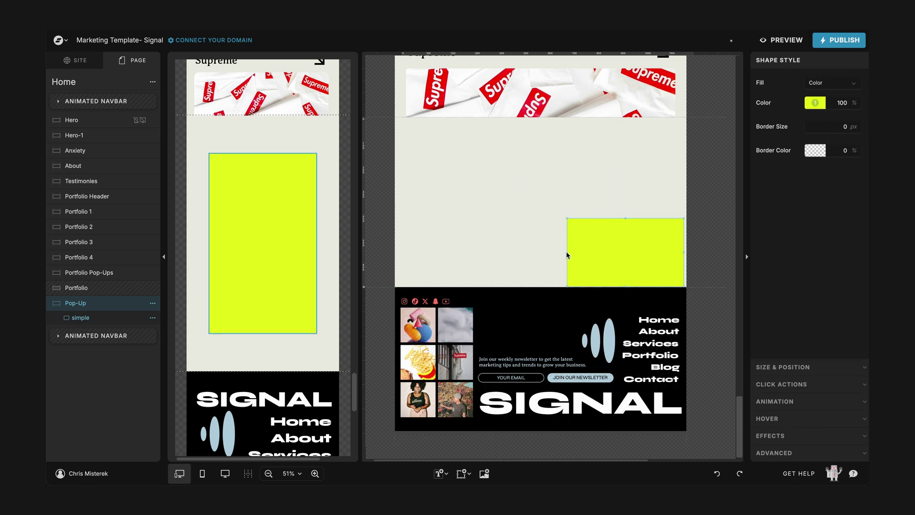
left_click_drag(567, 251, 596, 253)
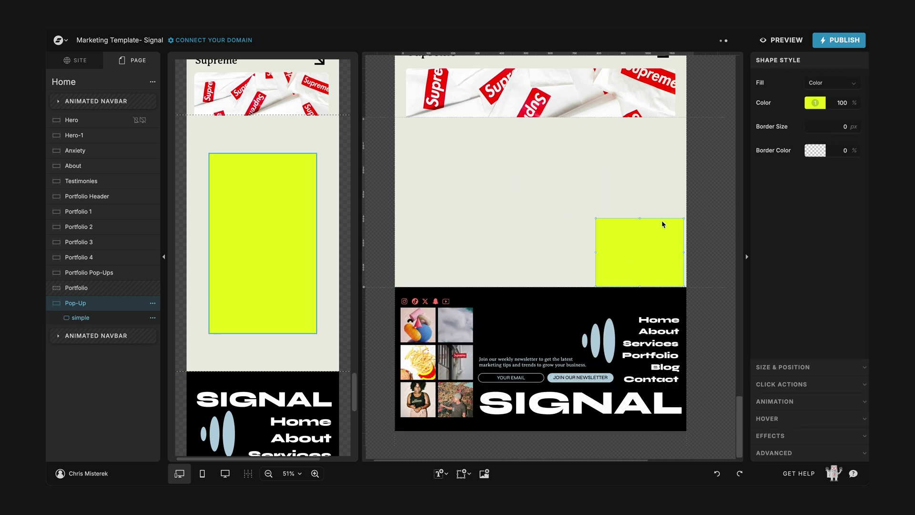
left_click_drag(641, 219, 641, 227)
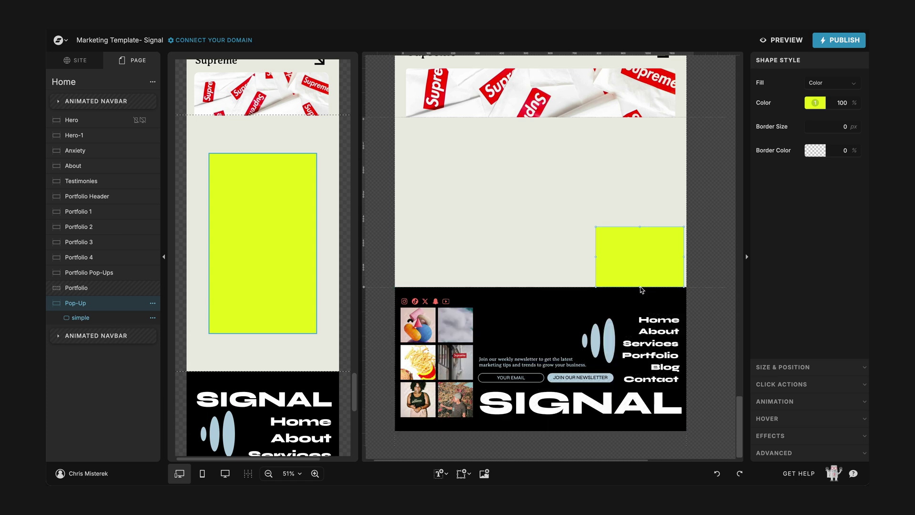
left_click(815, 103)
left_click(655, 123)
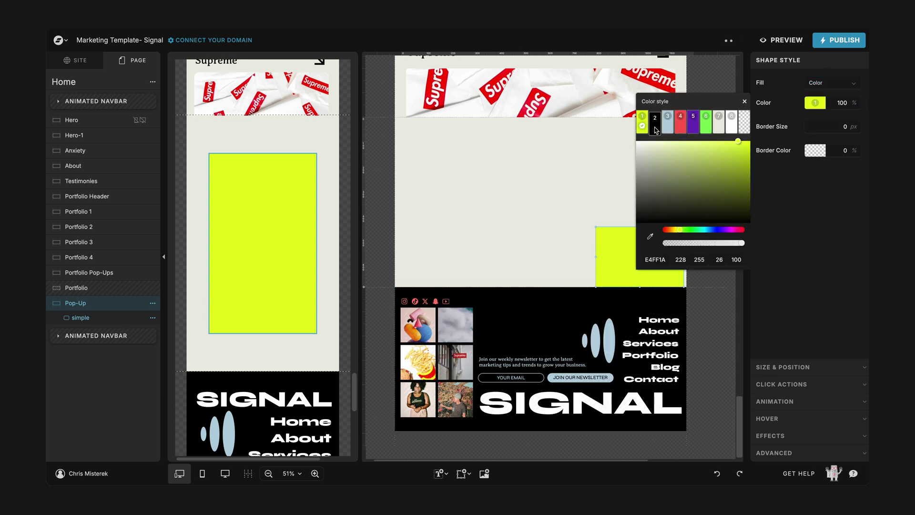
Move the mobile rectangle to the canvas bottom, making it shorter and wider
left_click(271, 196)
left_click_drag(271, 196, 268, 229)
left_click_drag(263, 196, 269, 277)
left_click_drag(316, 324, 323, 325)
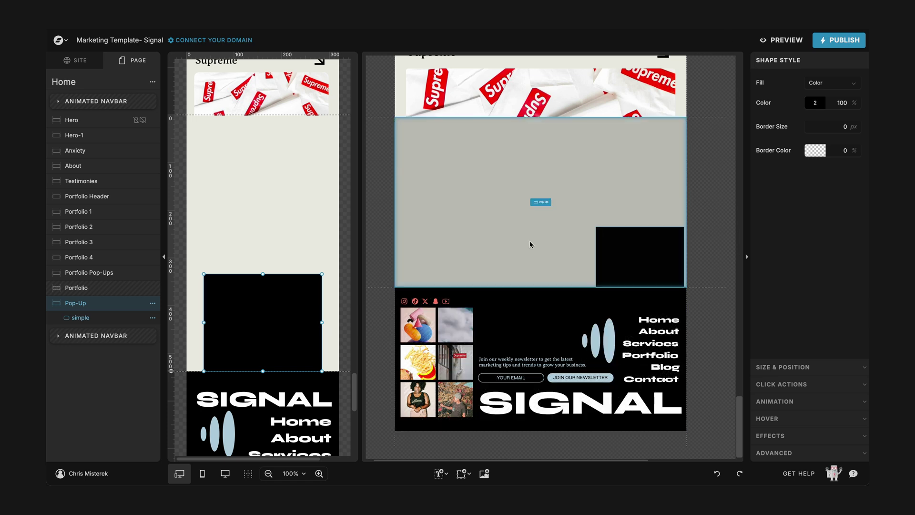
left_click(658, 246)
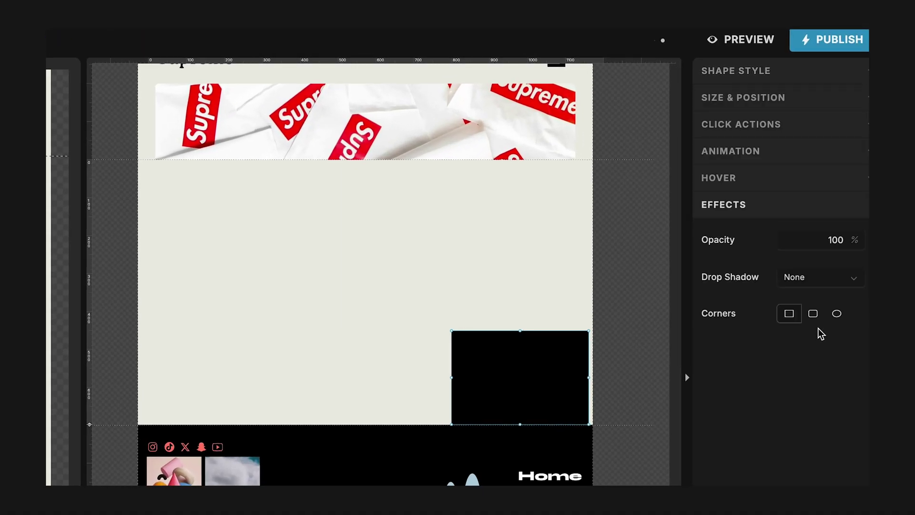
Turn on rounded corners for the black box with separate per-corner radii
left_click(814, 315)
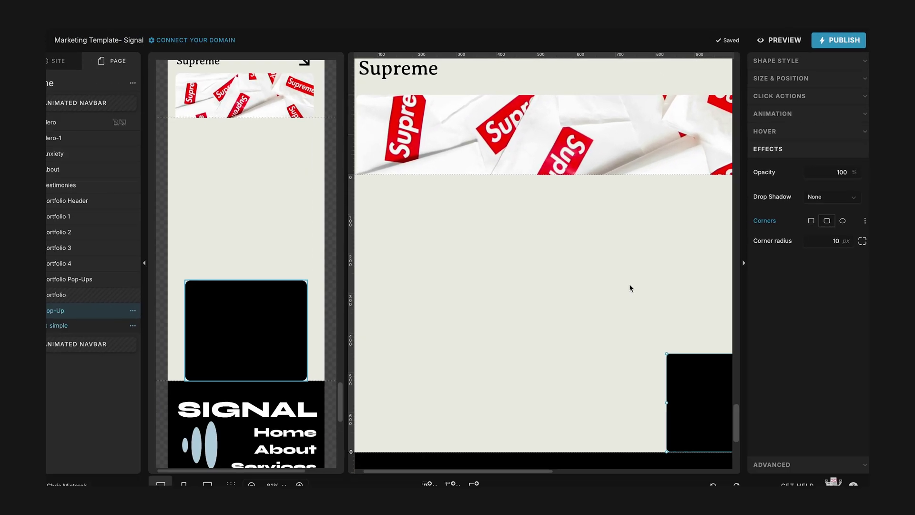
scroll(632, 283, "down", 5)
scroll(636, 281, "right", 5)
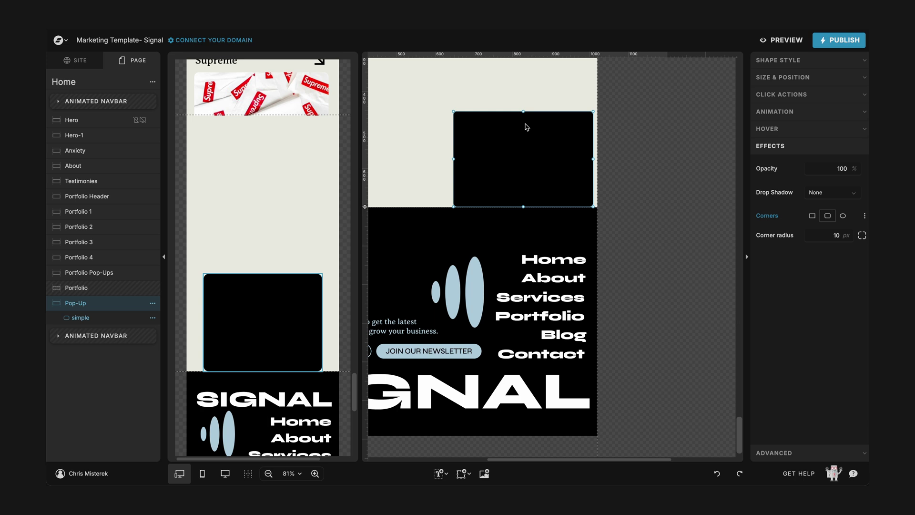
left_click(403, 162)
left_click(509, 146)
left_click(418, 178)
left_click(532, 177)
left_click(845, 235)
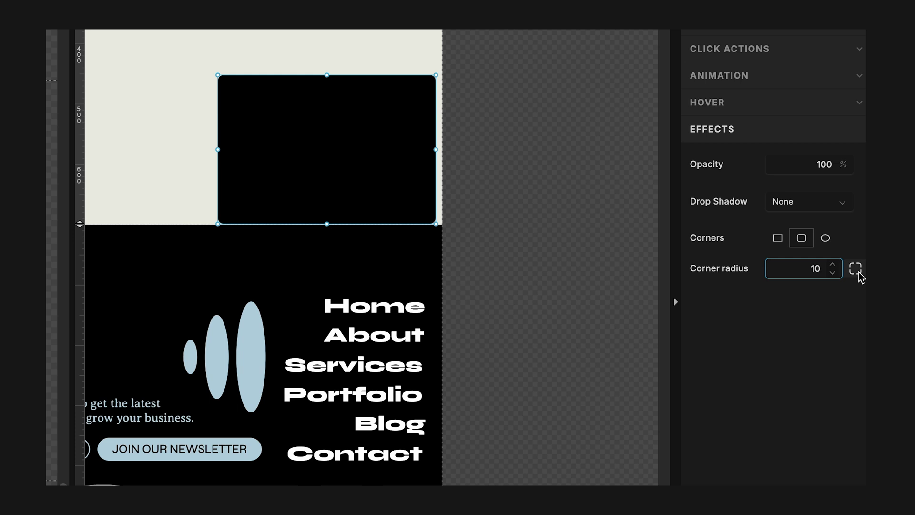
left_click(856, 269)
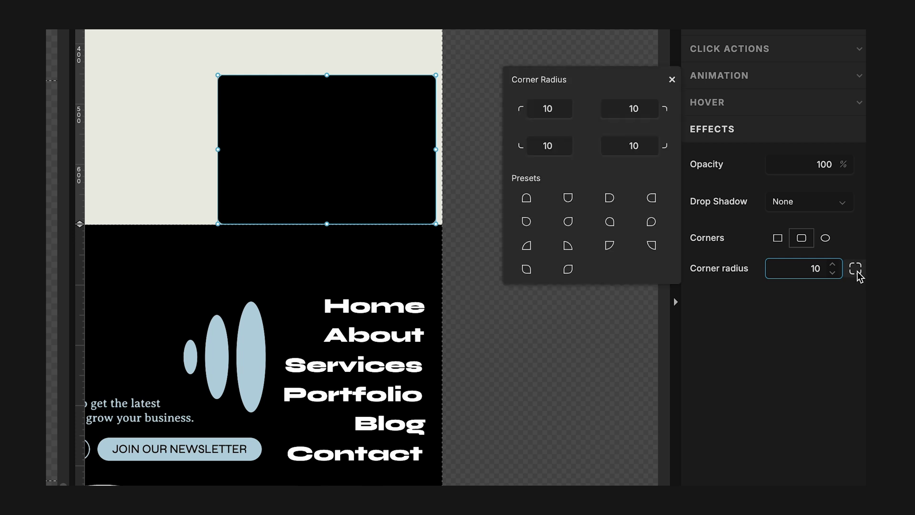
Set the bottom corner radii to 0 and the top corner radii to 20
left_click(540, 151)
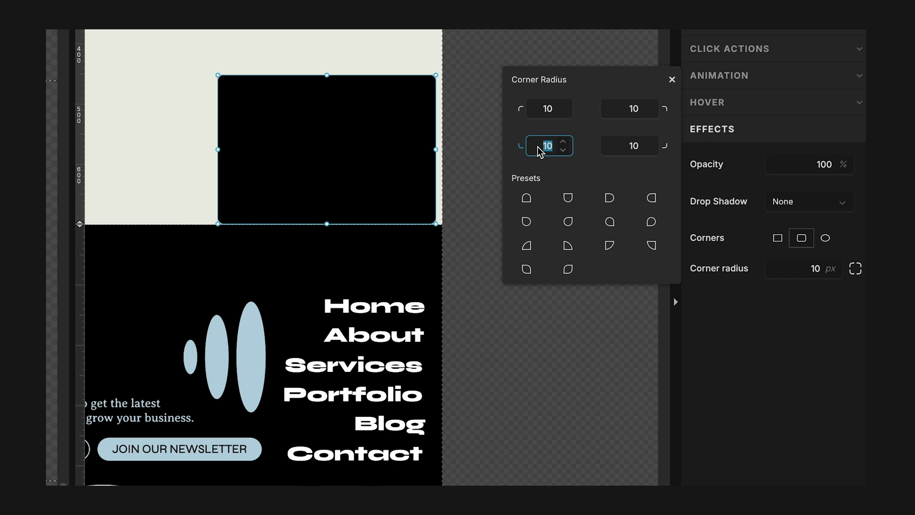
type("0")
key("Tab")
type("0")
key("Return")
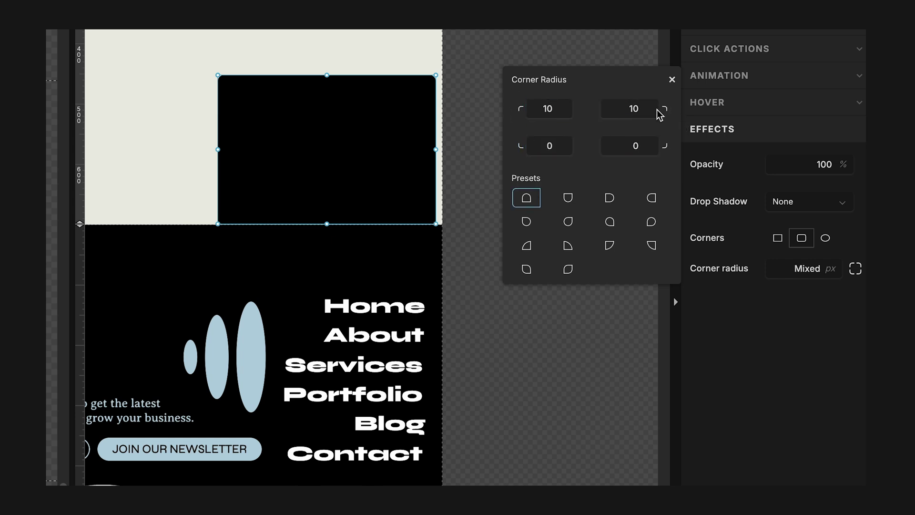
left_click(546, 111)
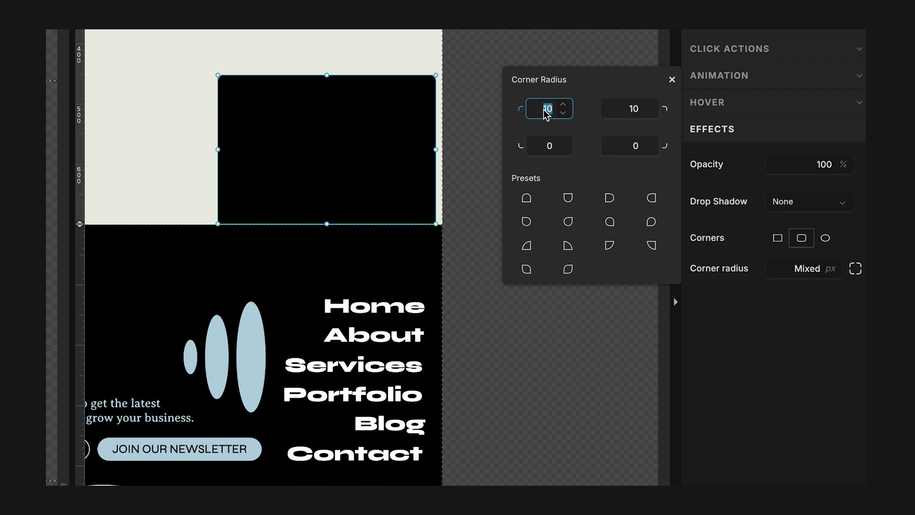
type("20")
key("Tab")
type("20")
key("Tab")
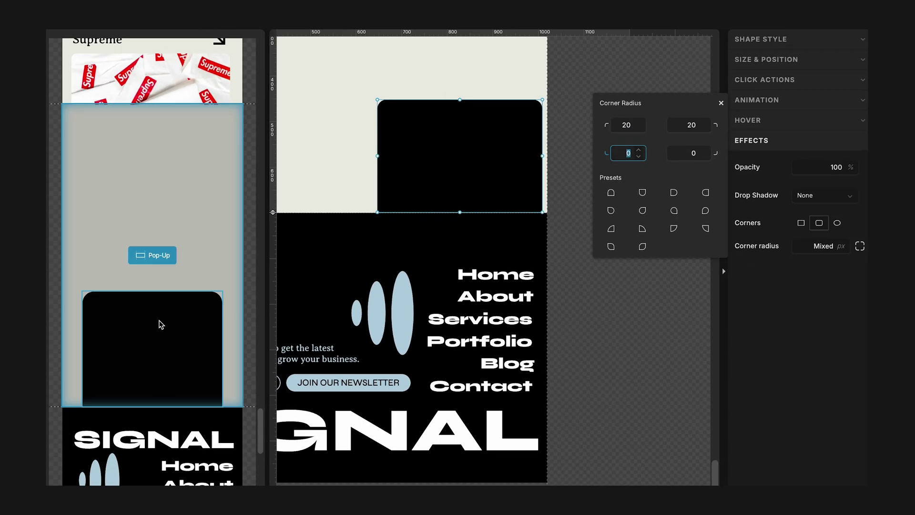
left_click(161, 325)
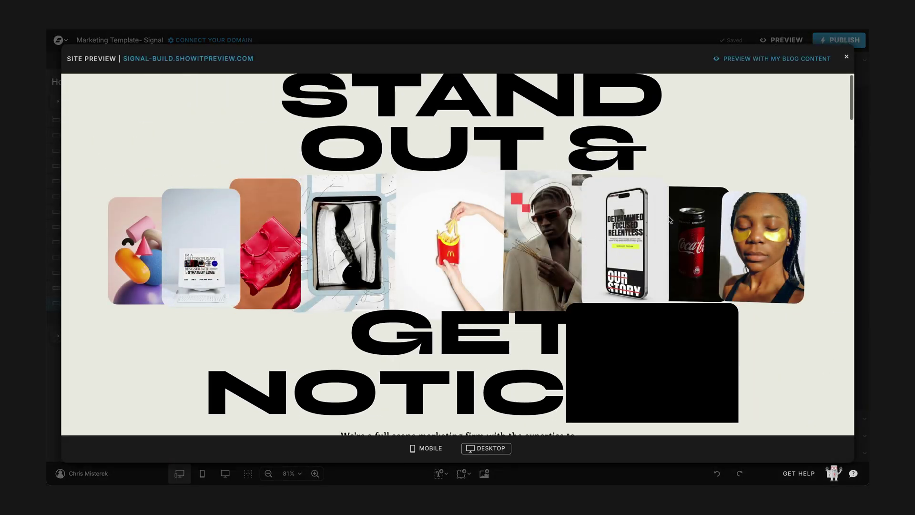
scroll(670, 220, "down", 2)
scroll(669, 220, "up", 2)
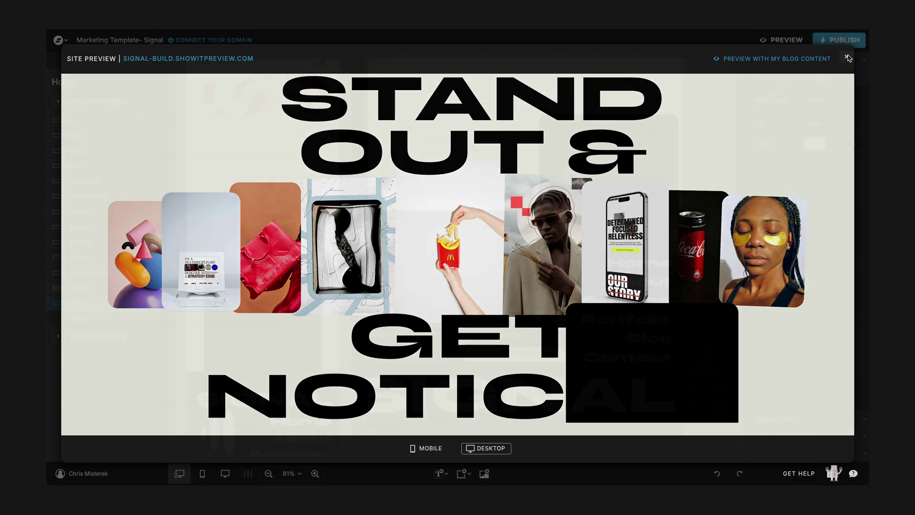
left_click(846, 57)
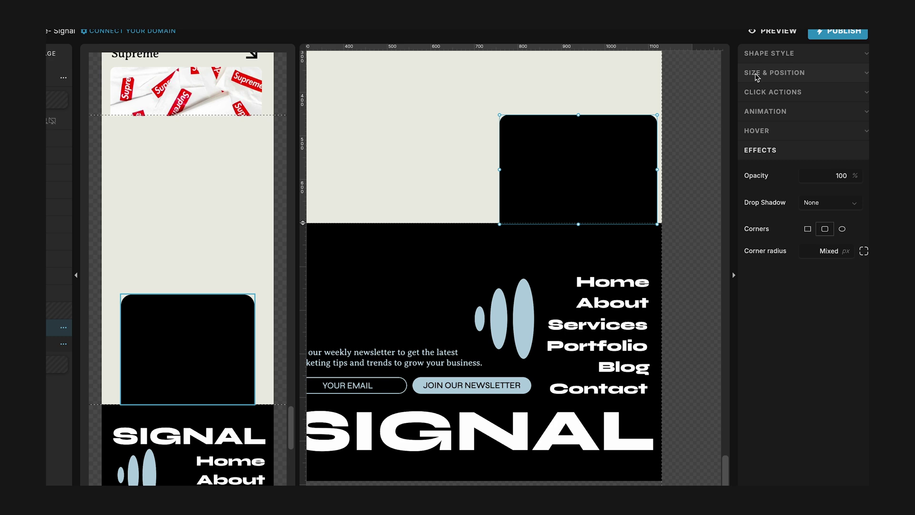
Lock the black card right and bottom on desktop, and bottom on mobile
left_click(759, 77)
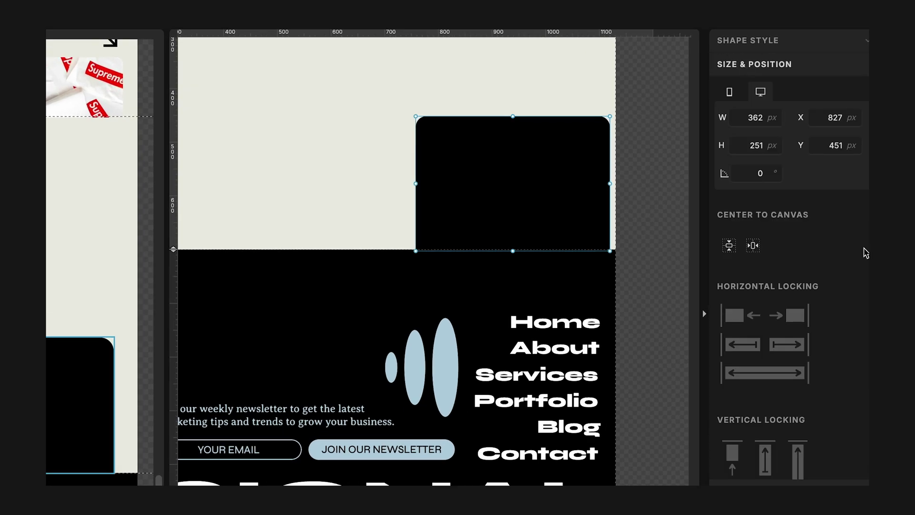
left_click(795, 314)
scroll(854, 316, "down", 1)
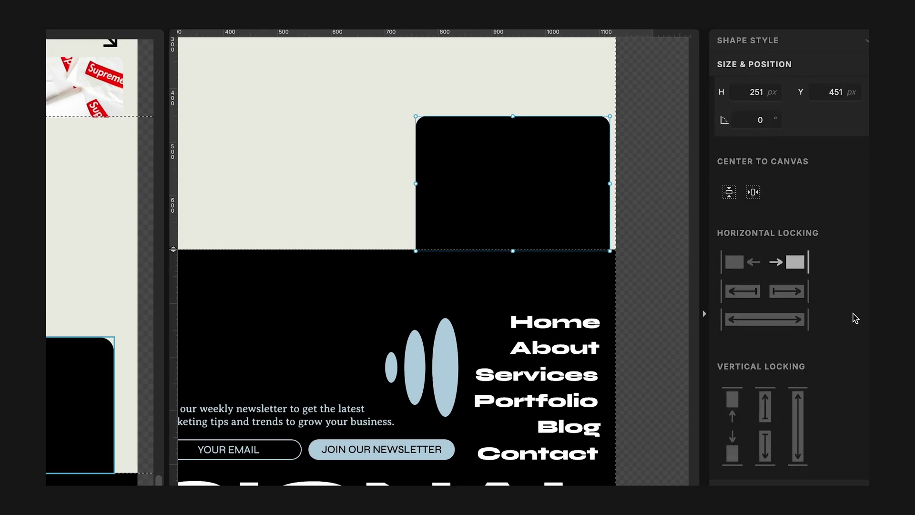
left_click(733, 456)
left_click(108, 366)
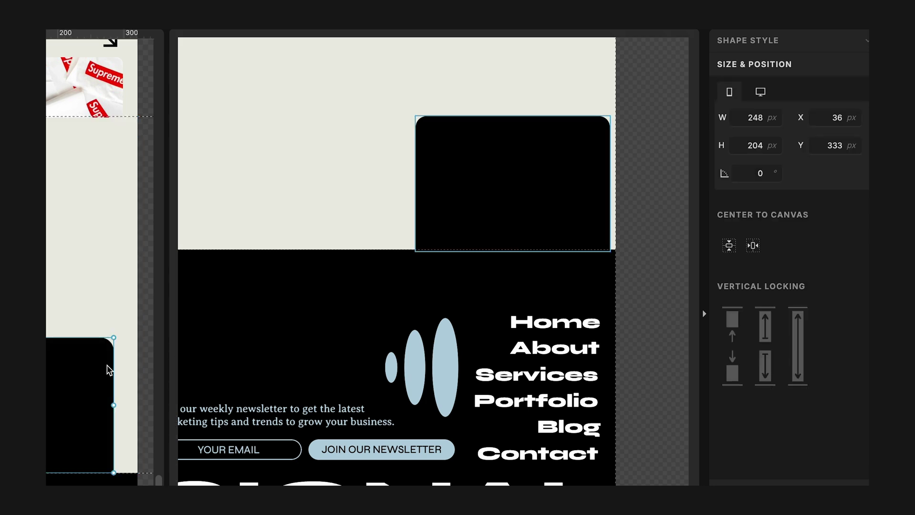
left_click(741, 380)
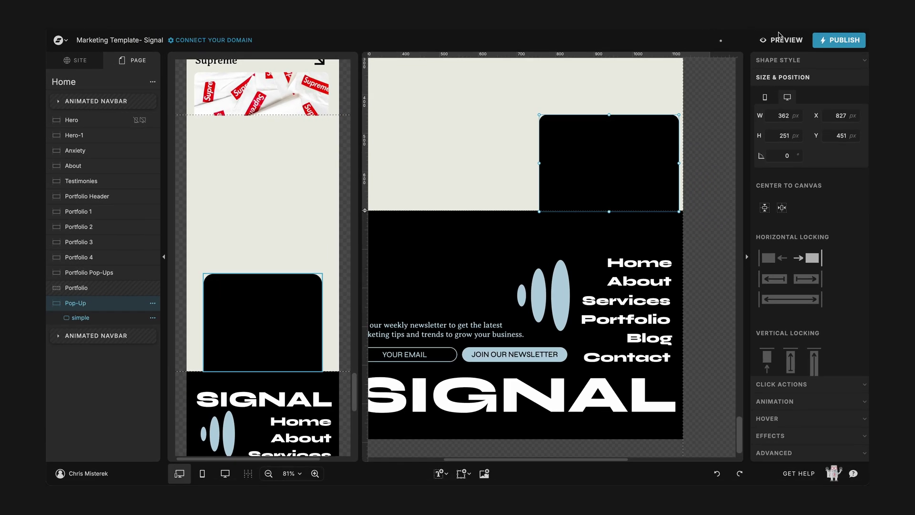
Preview the site to check the pinned card, then return to the editor
left_click(782, 40)
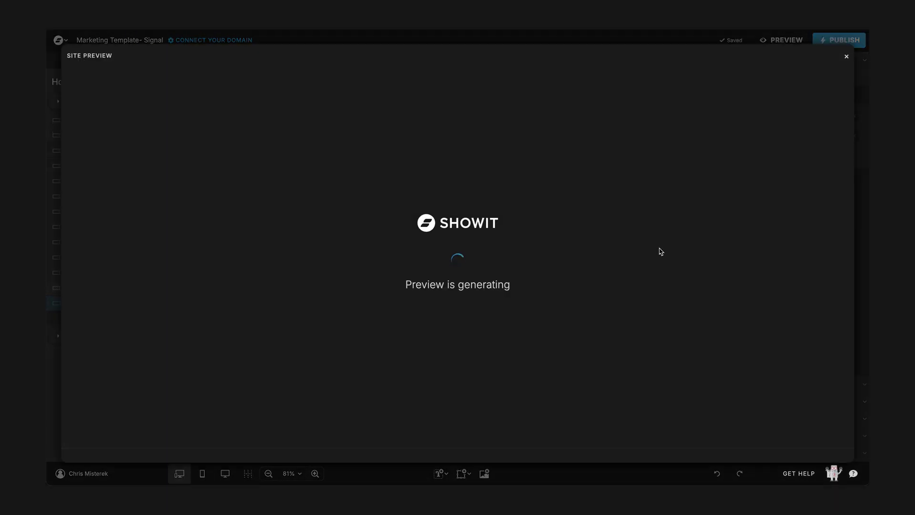
scroll(659, 251, "down", 2)
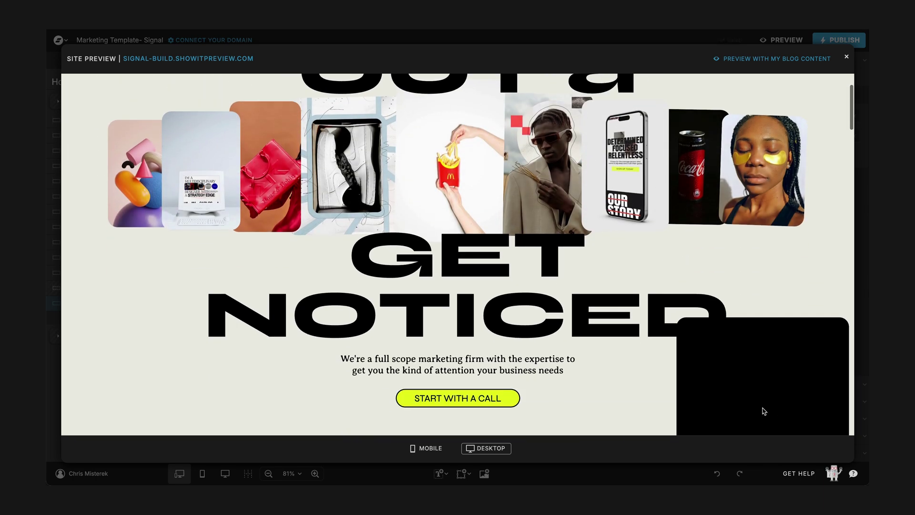
left_click(848, 57)
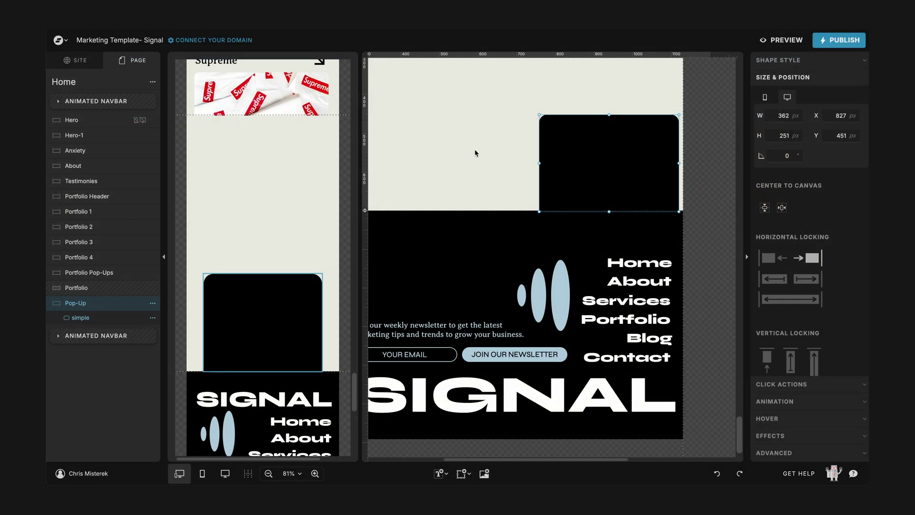
left_click(475, 153)
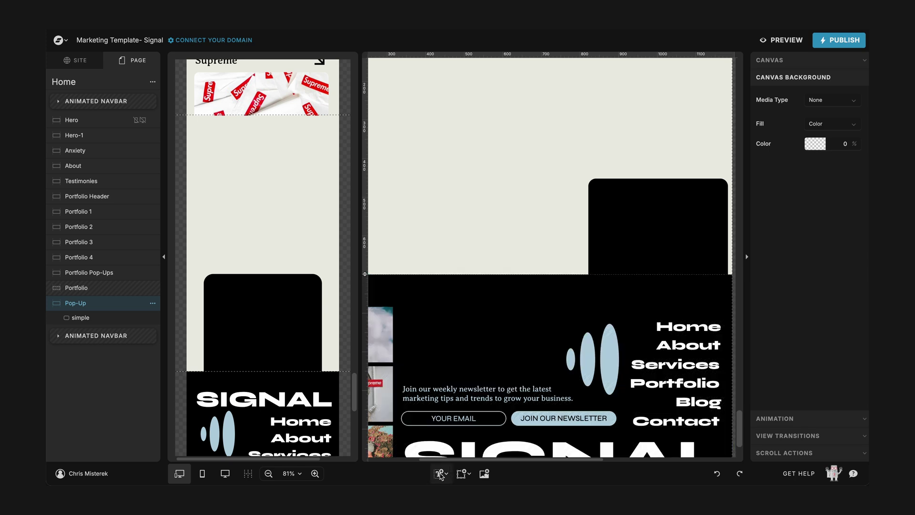
Add a Subheading text box reading 'Sign-Up for Our Newsleter', left-aligned and coloured white
left_click(441, 475)
left_click(448, 444)
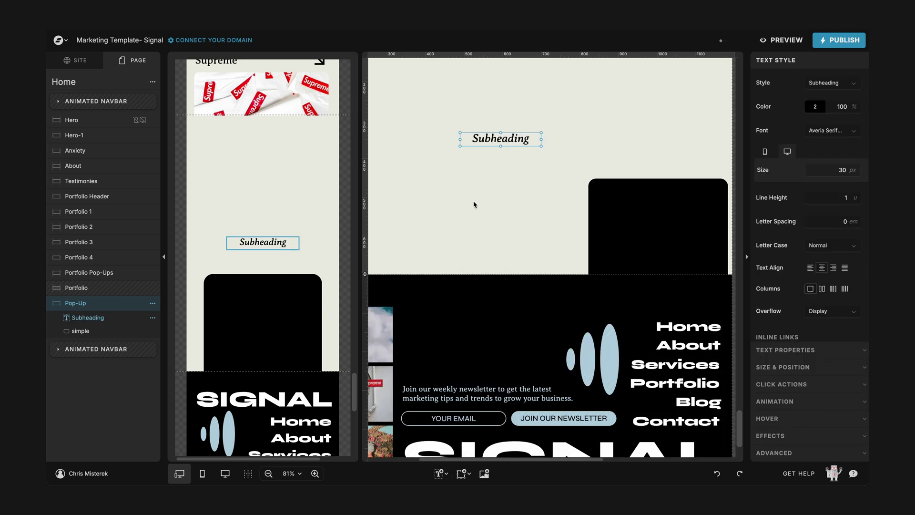
double_click(496, 140)
type("Sign-")
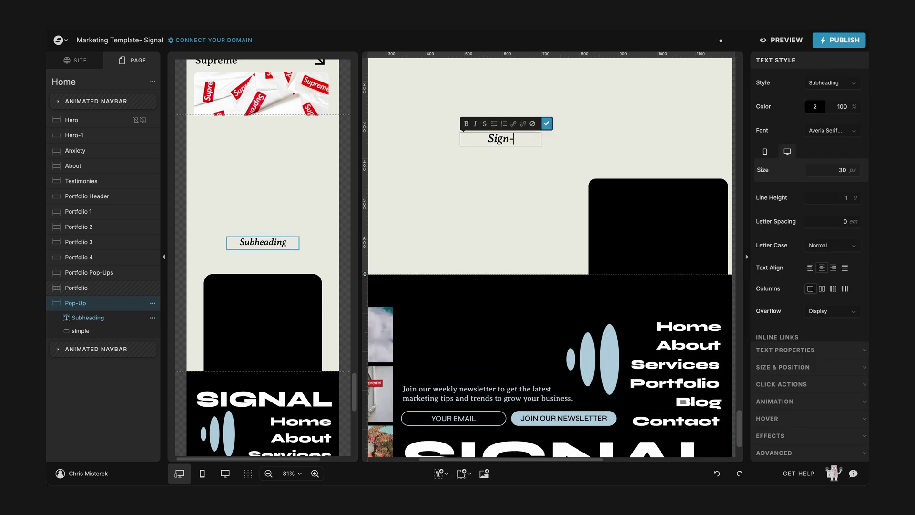
type("Up for Our")
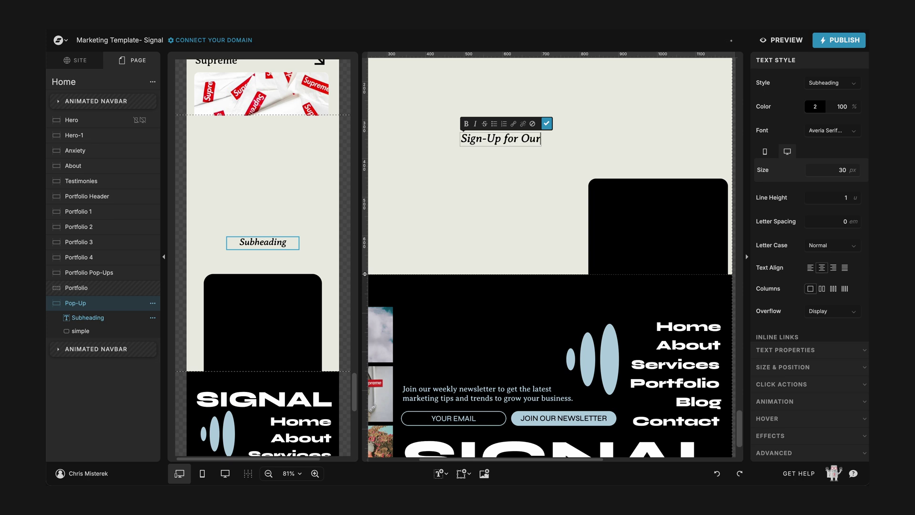
type(" Newsleter")
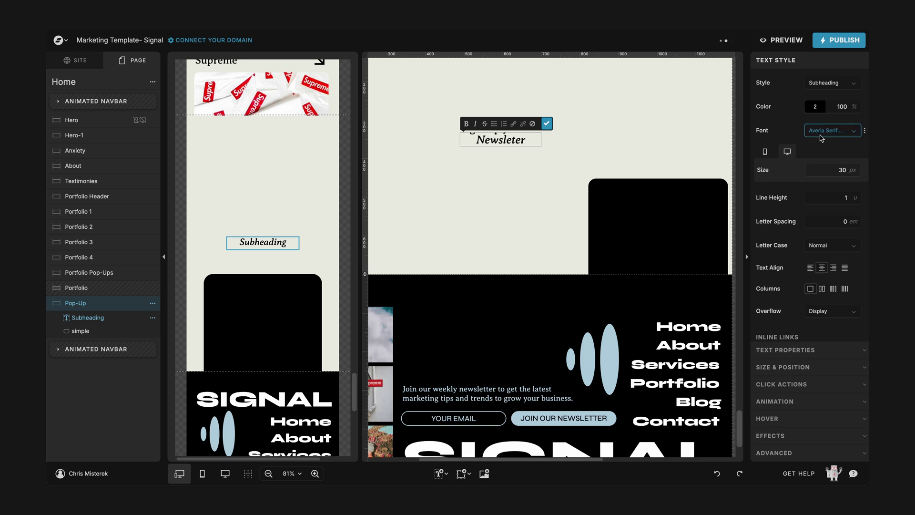
left_click(811, 268)
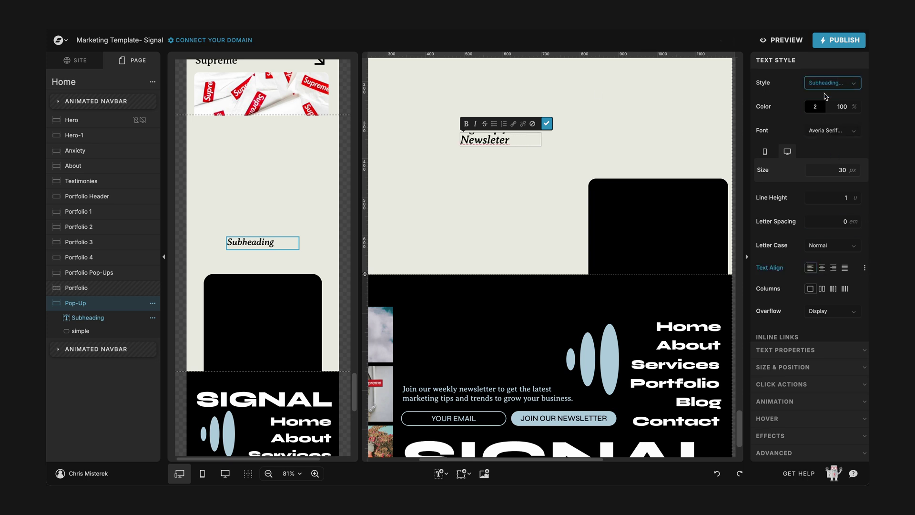
left_click(815, 106)
left_click(731, 125)
Move the heading into the black card, correct it to 'Newsletter', and reposition it on mobile
left_click(496, 141)
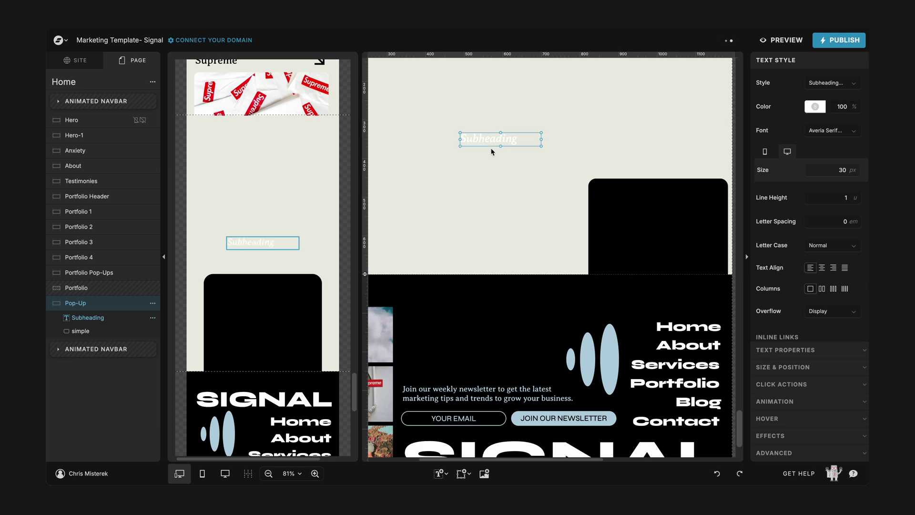
left_click_drag(496, 140, 644, 196)
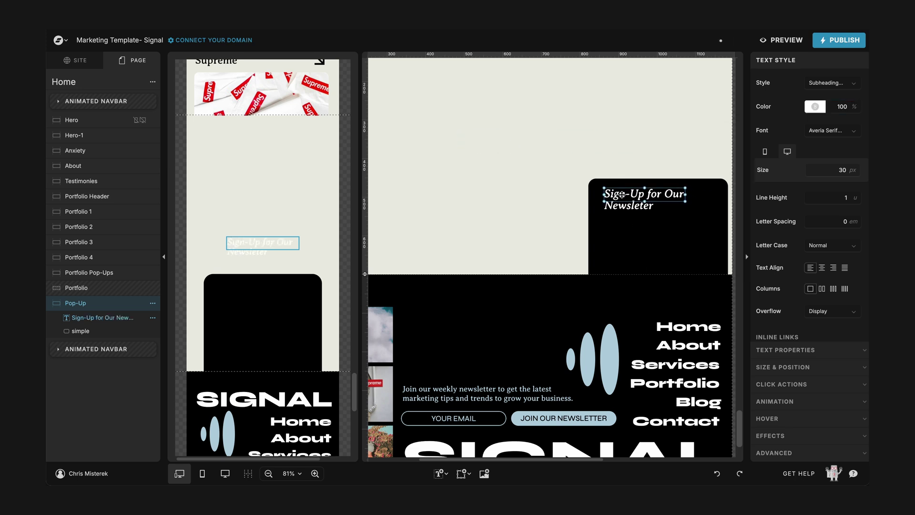
double_click(622, 194)
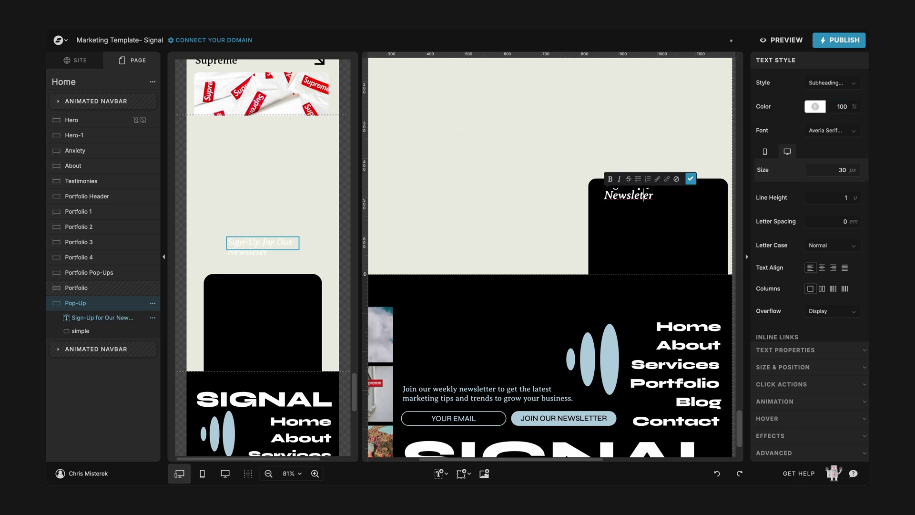
type("t")
key("Escape")
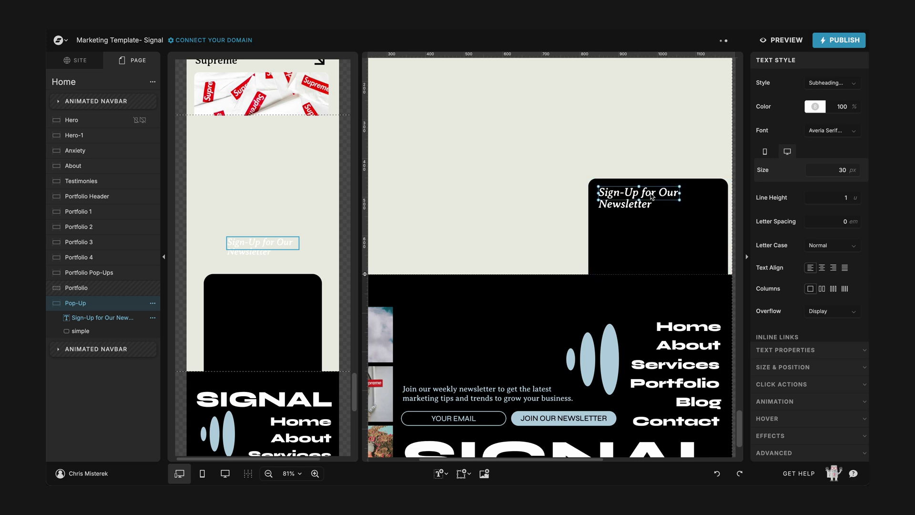
left_click(227, 239)
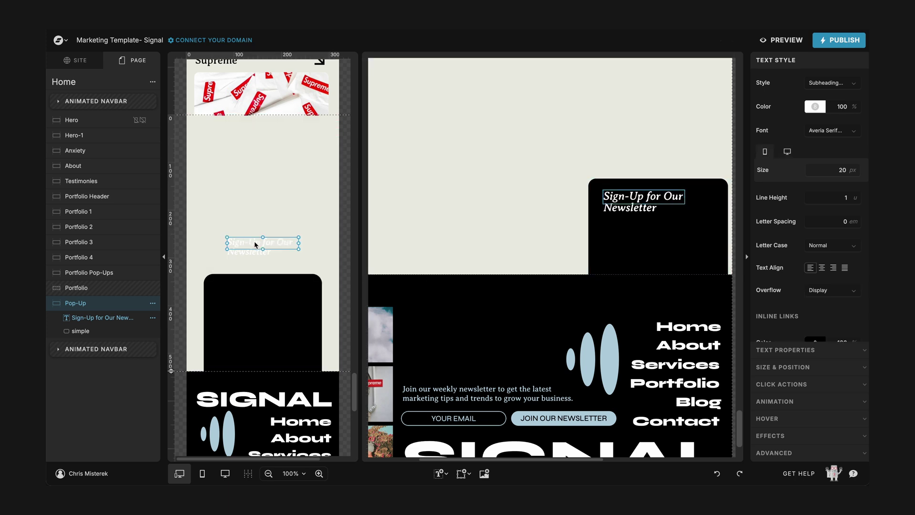
left_click_drag(256, 245, 244, 290)
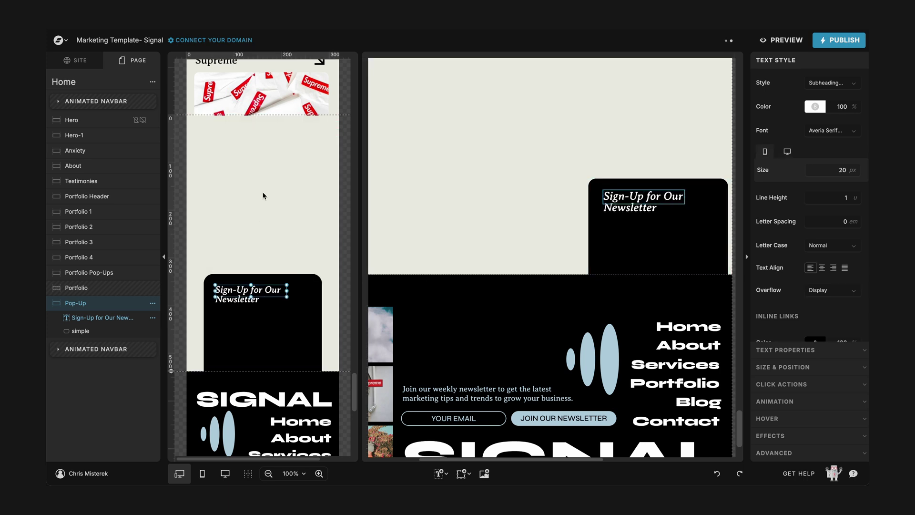
left_click(560, 189)
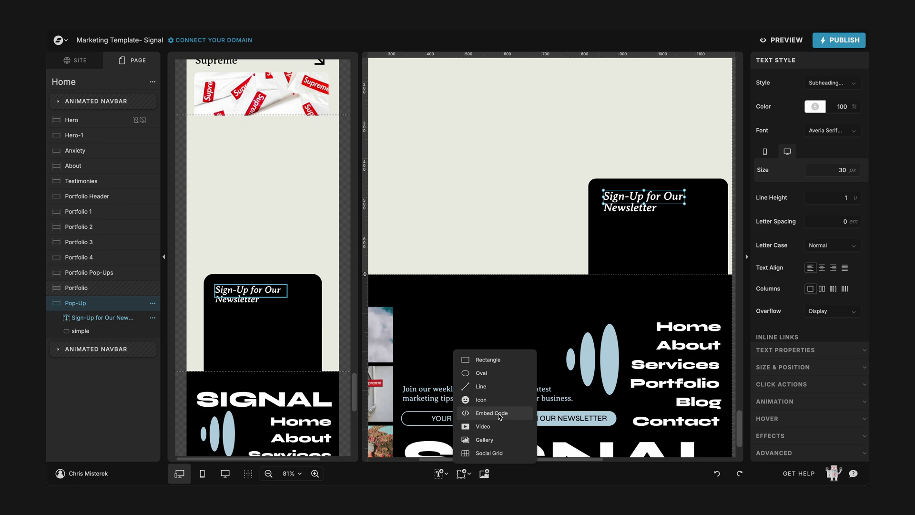
Add an Embed Code element containing the pasted Kit signup form script and save it
left_click(500, 417)
left_click_drag(528, 175, 539, 186)
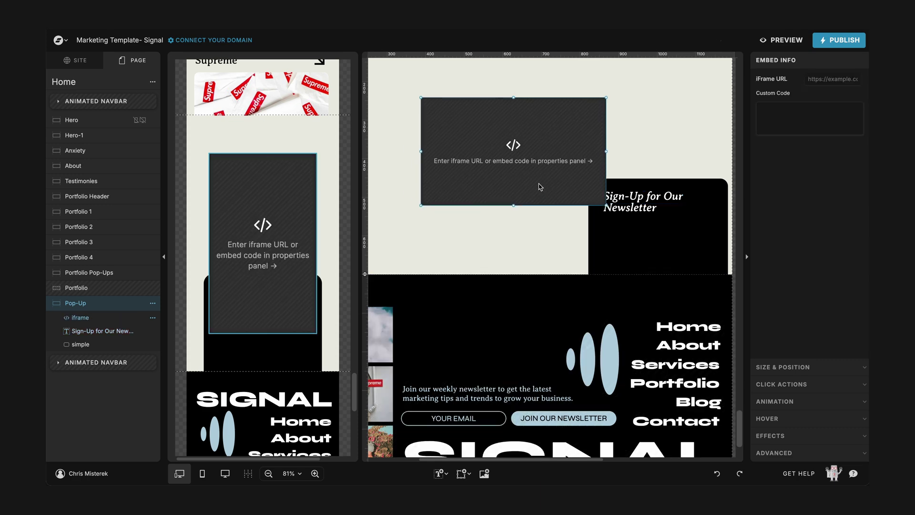
double_click(515, 165)
type("<script async data-uid=\"475cc0889c\" src=\"https://showit.kit.com/475cc0889c/index.js\"></script>")
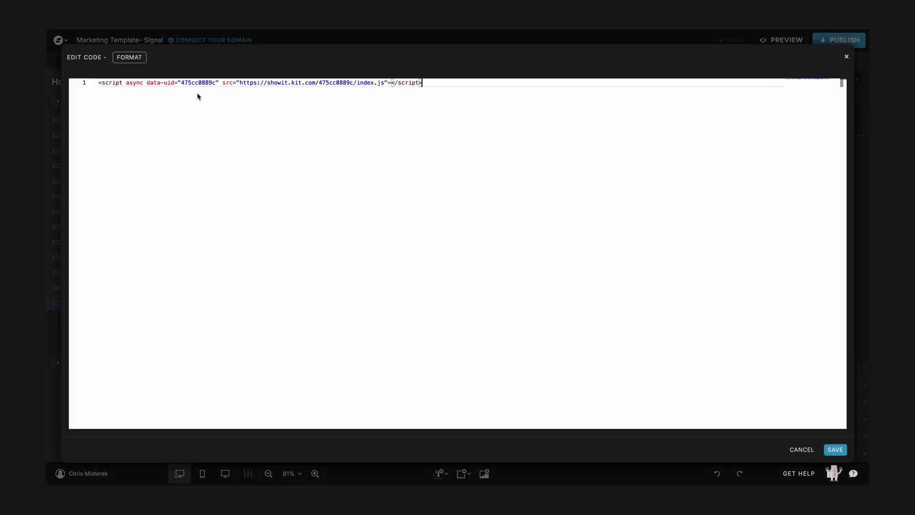
left_click(835, 450)
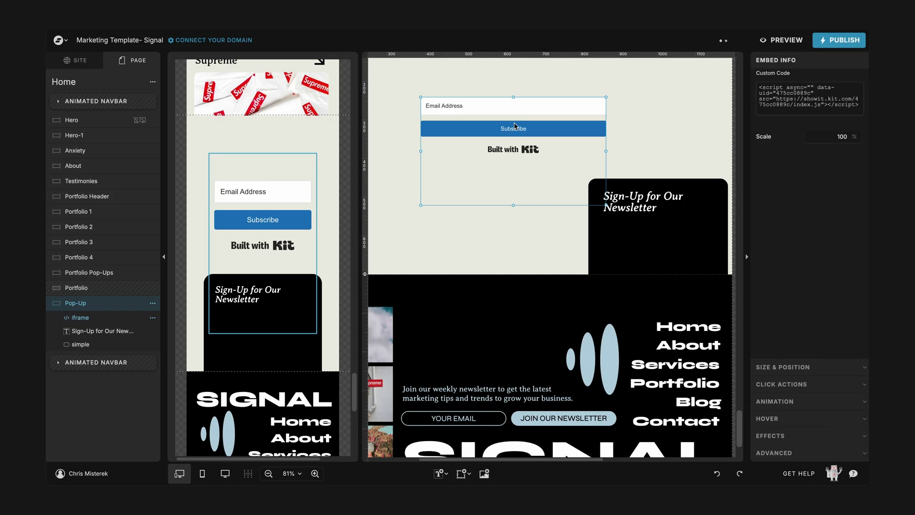
Move the signup form lower, narrow it, and drag it into the black card
left_click_drag(515, 126, 492, 221)
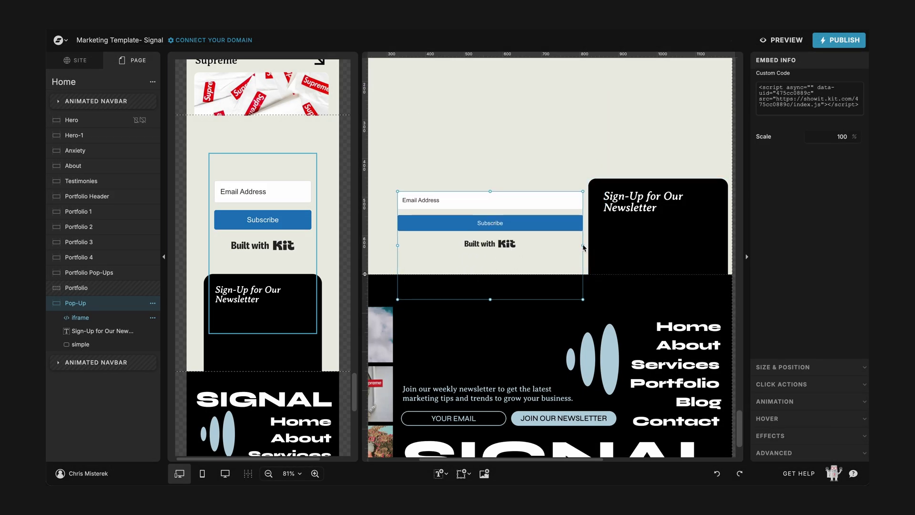
left_click_drag(584, 247, 557, 247)
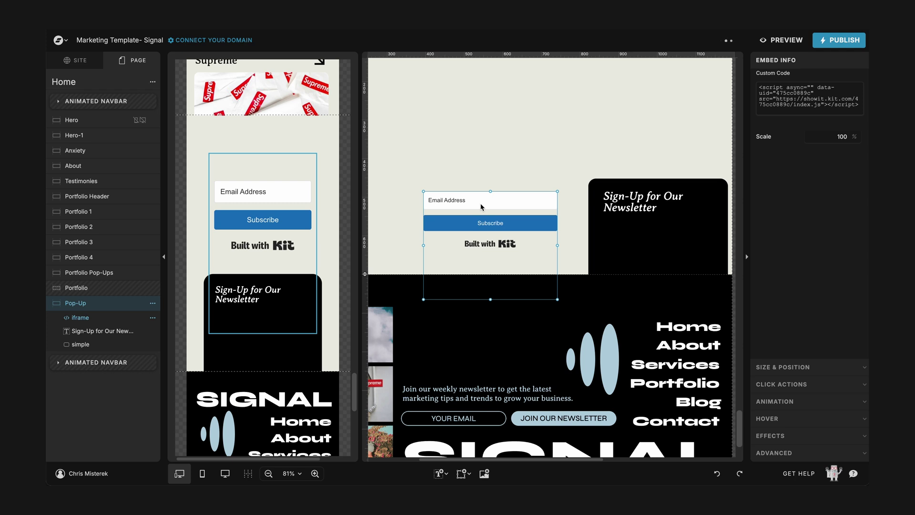
left_click_drag(481, 206, 647, 236)
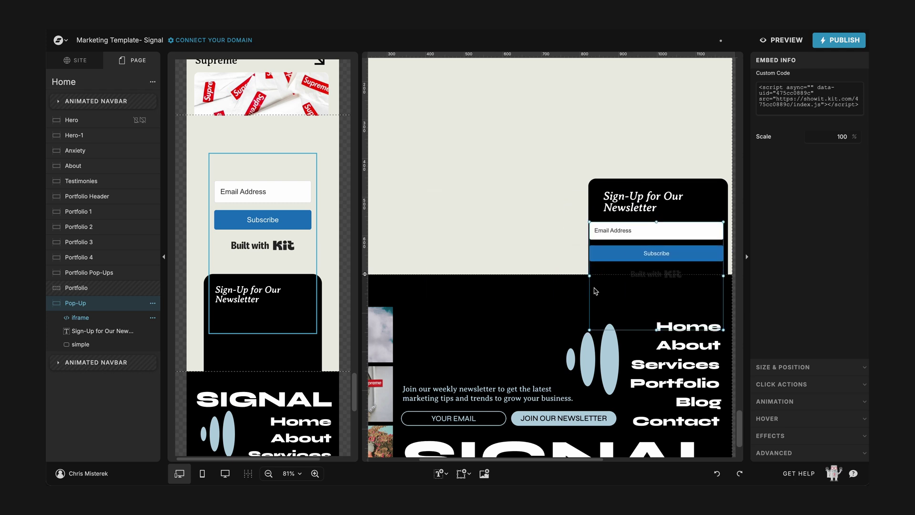
Trim the signup form to fit the card and align it left with the heading
left_click_drag(593, 277, 596, 276)
left_click_drag(650, 225, 651, 229)
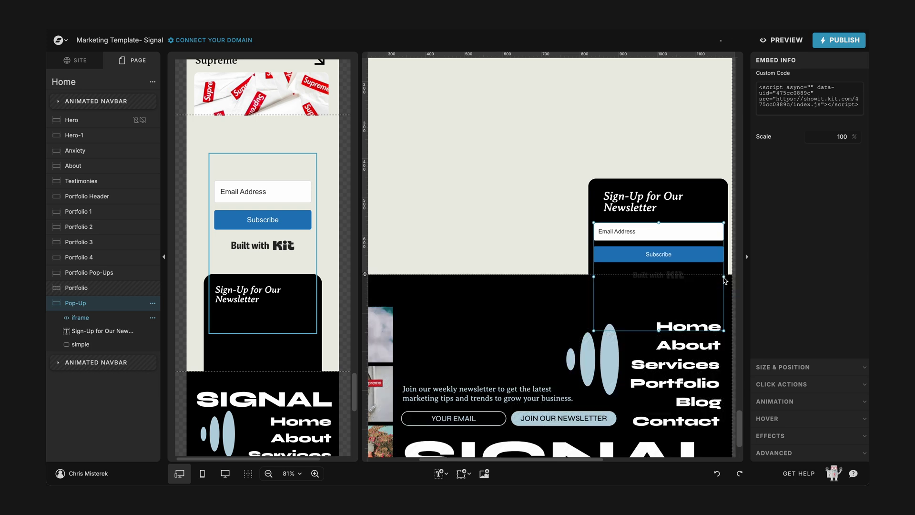
left_click_drag(727, 281, 668, 225)
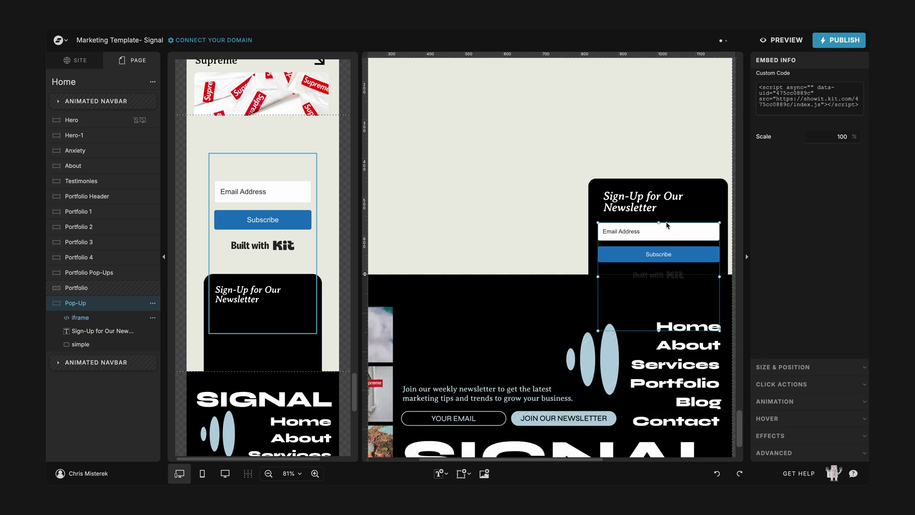
left_click(640, 195, "shift")
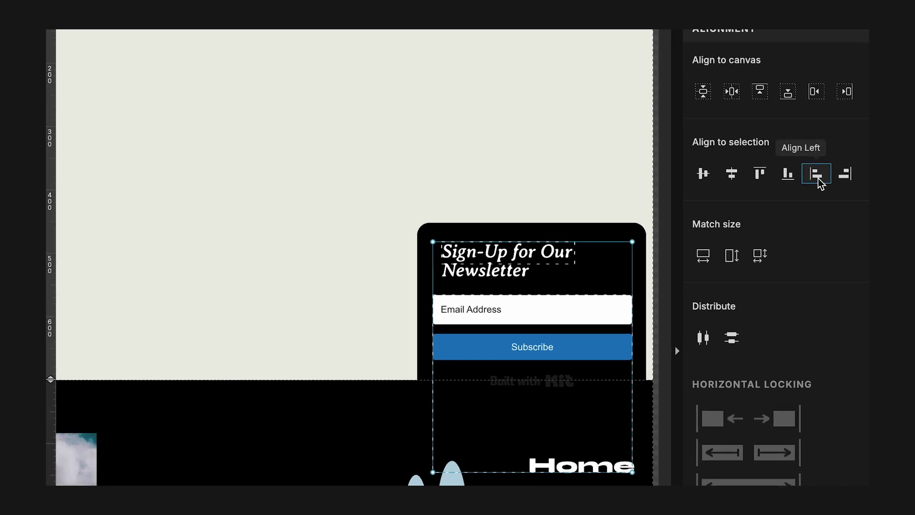
left_click(817, 174)
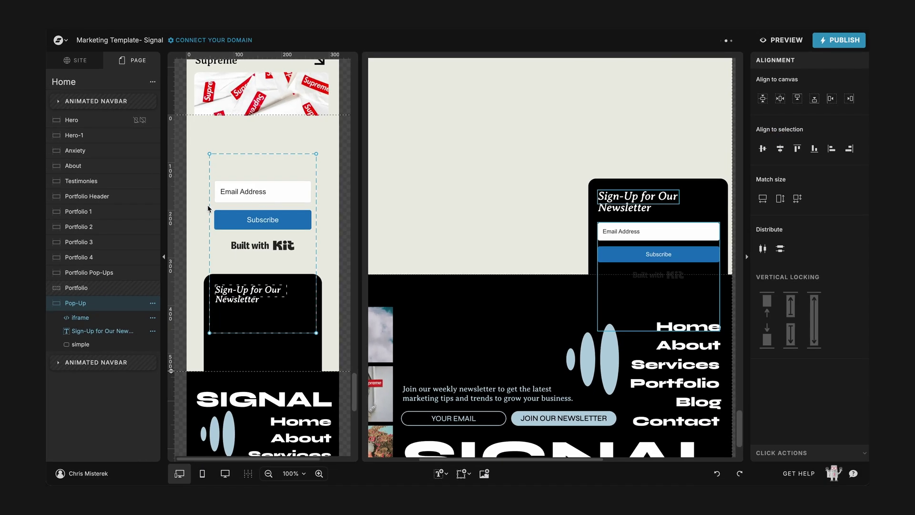
Nudge the signup form up inside the card in the mobile layout
left_click(220, 193)
left_click(220, 192)
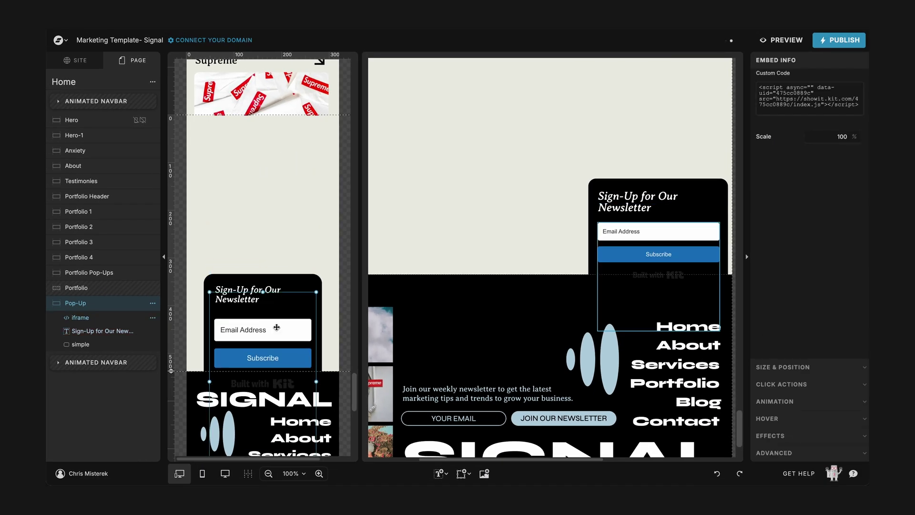
left_click_drag(277, 327, 277, 320)
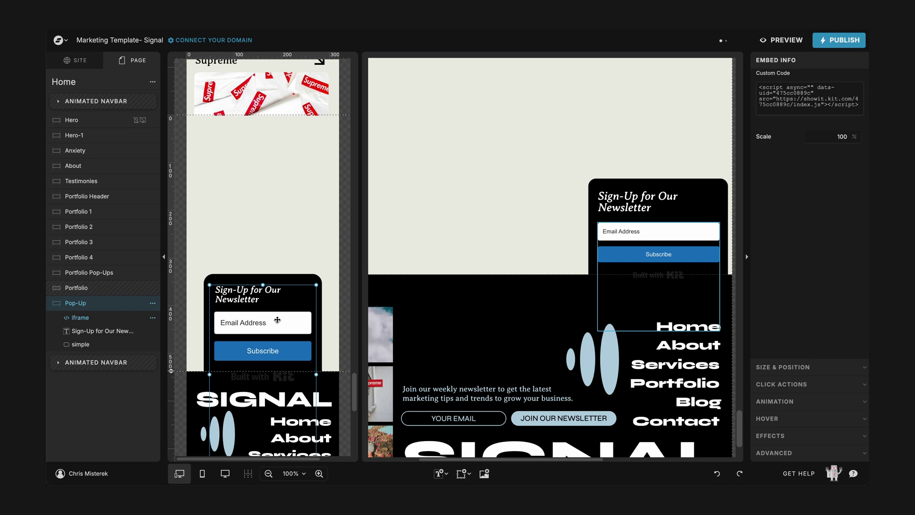
Preview the pop-up, then inspect the heading's Size & Position settings
left_click(782, 40)
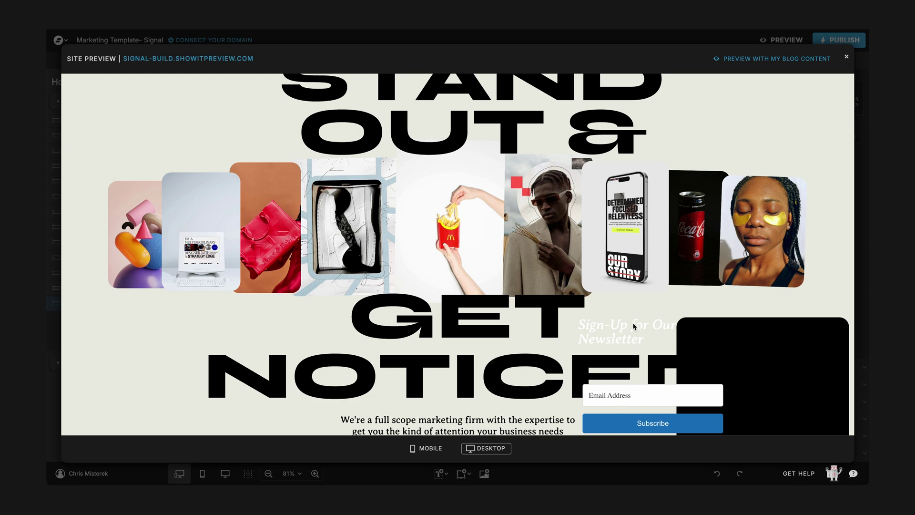
left_click(847, 58)
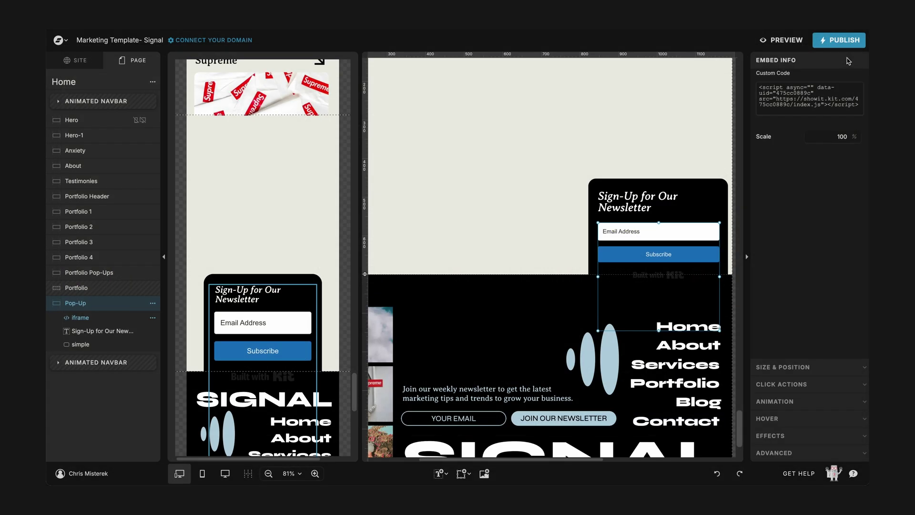
left_click(650, 196)
left_click(785, 367)
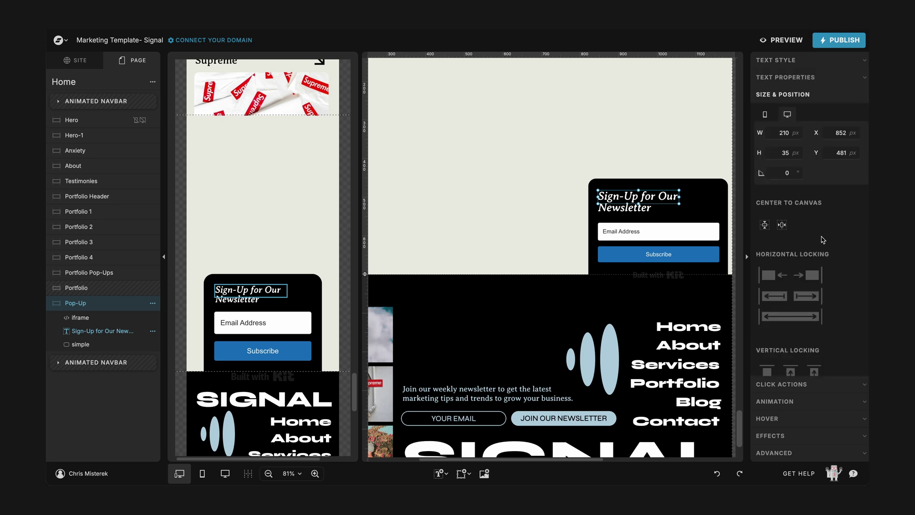
scroll(867, 283, "down", 1)
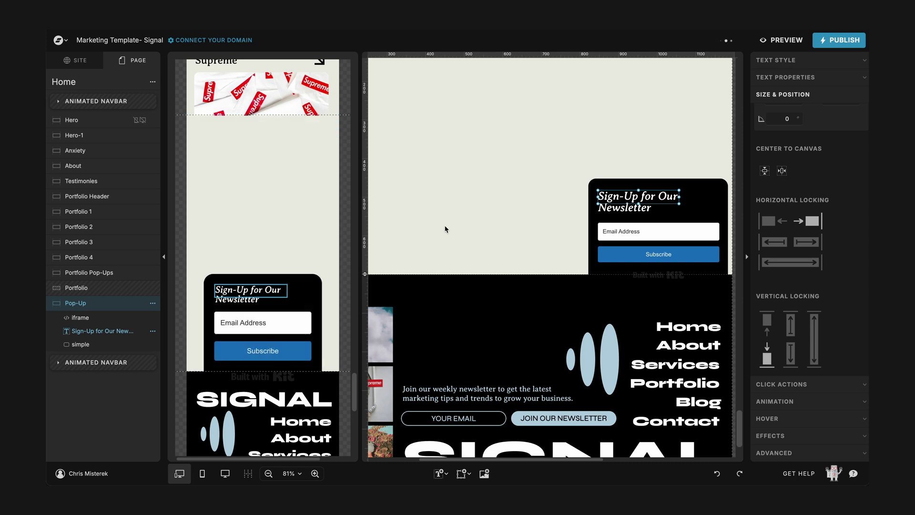
Check the heading and signup form settings in mobile and desktop layouts, then preview again
left_click(282, 291)
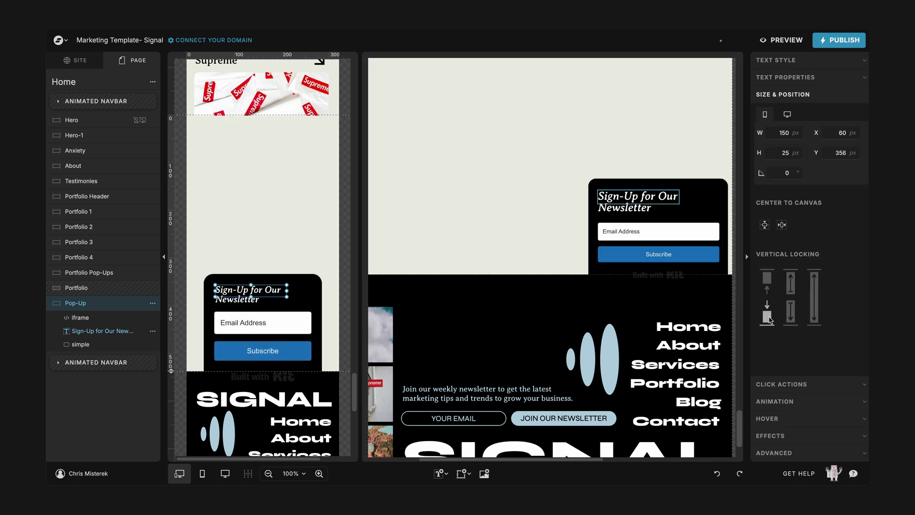
left_click(606, 267)
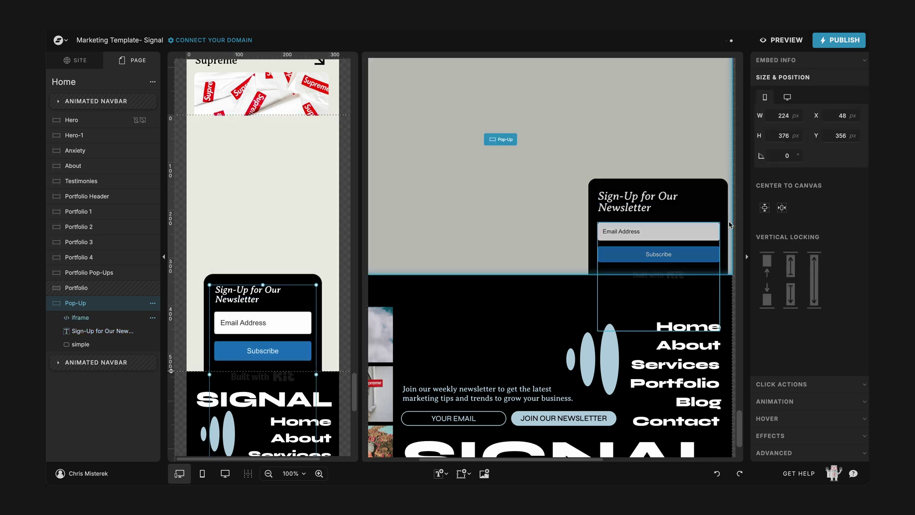
left_click(680, 231)
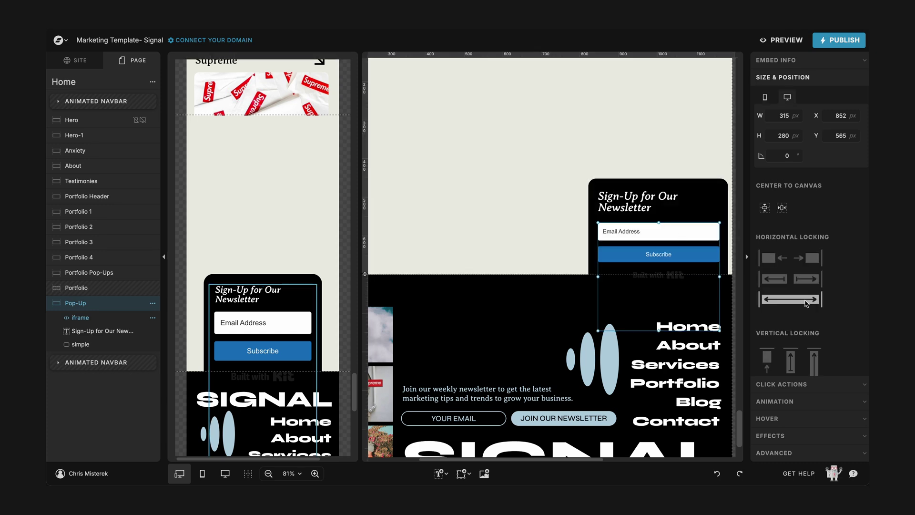
scroll(849, 276, "down", 1)
scroll(848, 276, "down", 1)
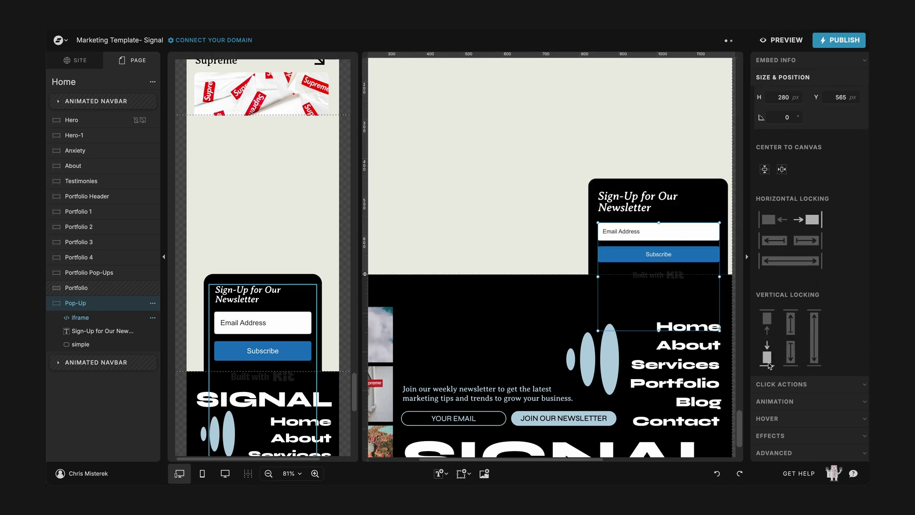
left_click(464, 220)
left_click(787, 40)
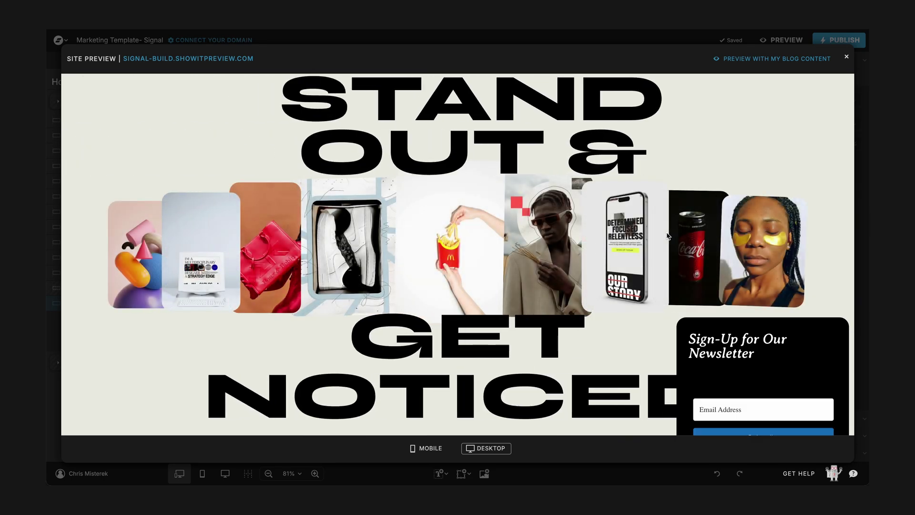
Shorten the embedded signup form to about 180 px tall and preview the result
scroll(802, 176, "down", 5)
scroll(802, 177, "up", 5)
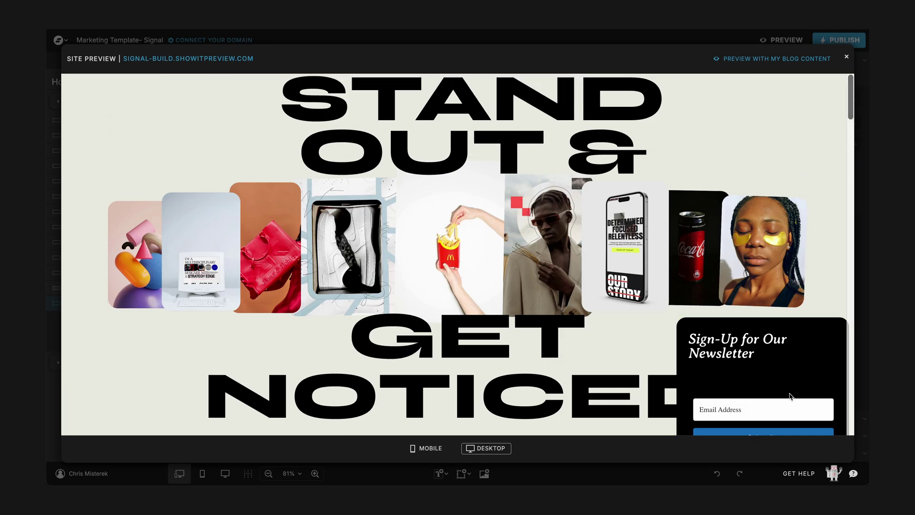
left_click(847, 58)
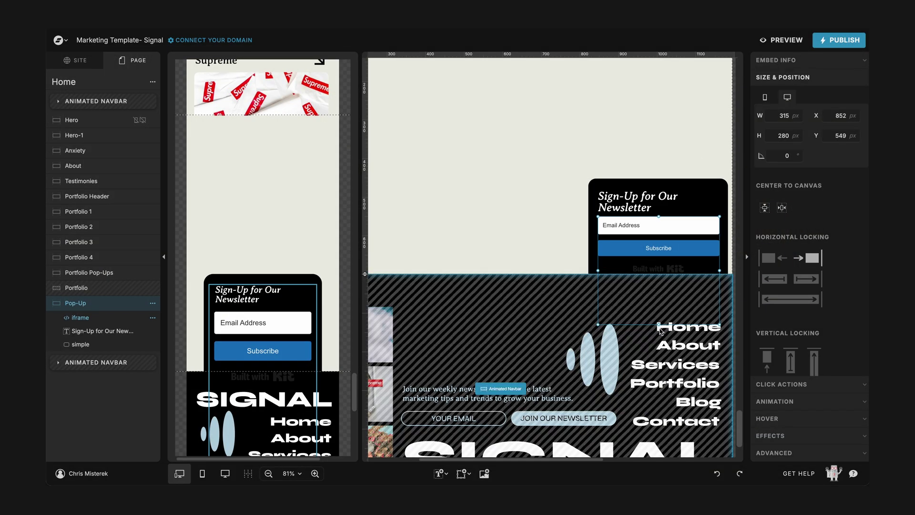
left_click_drag(657, 309, 658, 273)
left_click(785, 42)
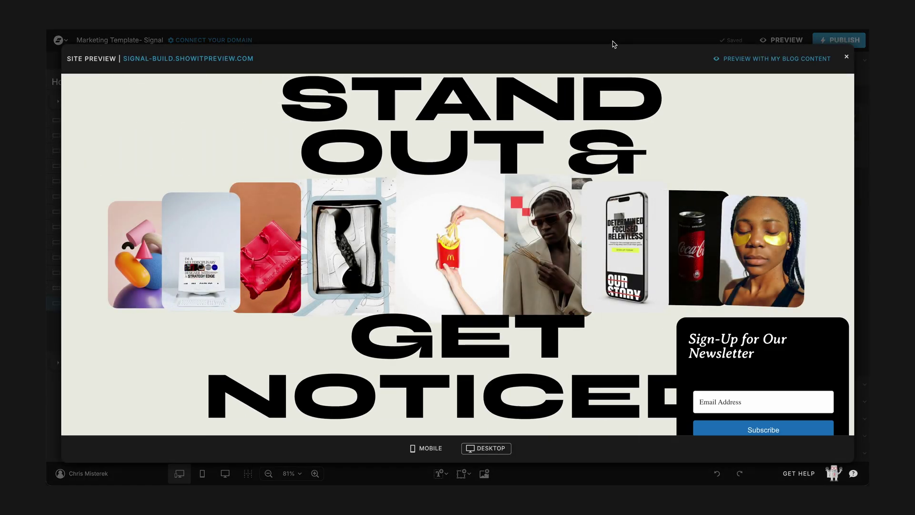
Move the signup form up to Y 512 inside the card and recheck it in preview
left_click(615, 38)
left_click_drag(693, 271, 661, 273)
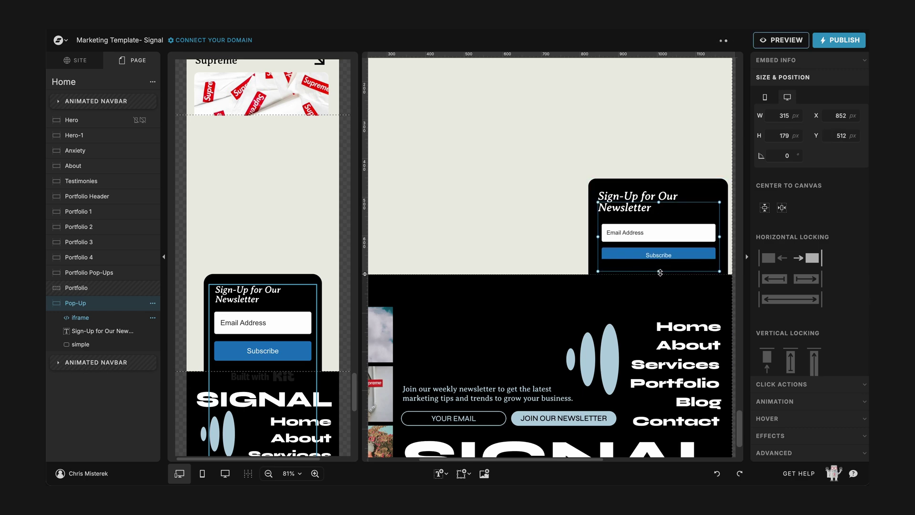
left_click(782, 41)
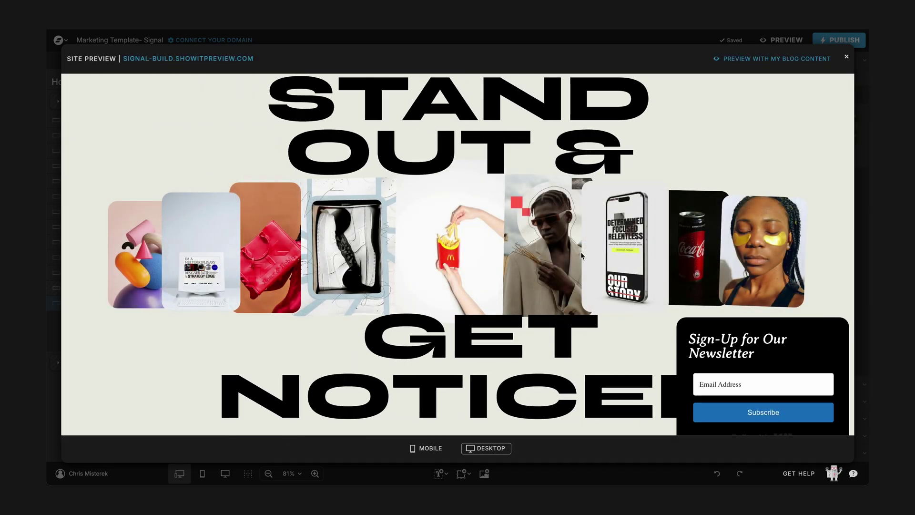
left_click(677, 39)
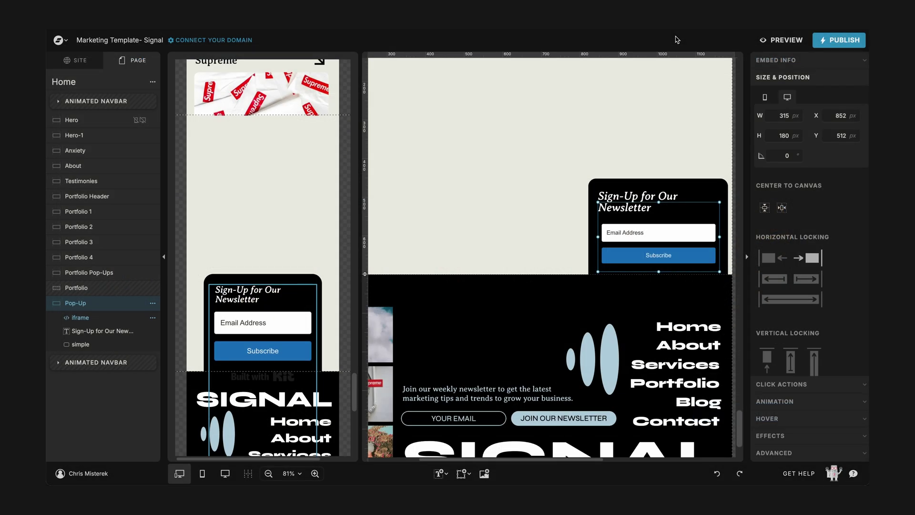
left_click(468, 219)
left_click(651, 233)
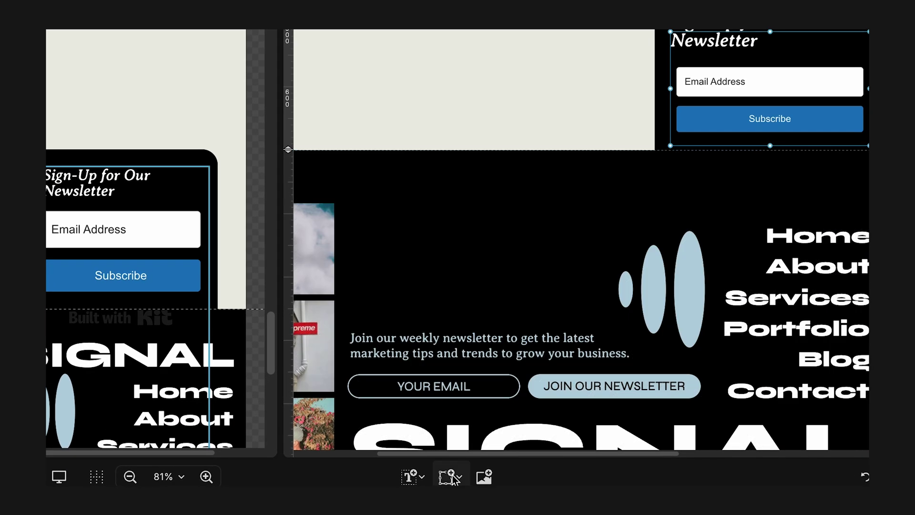
left_click(453, 477)
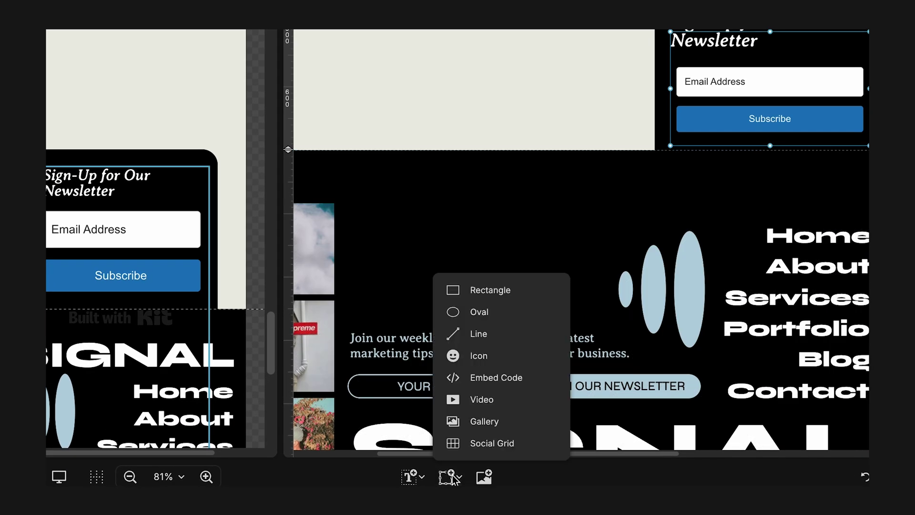
Add an icon element and swap its smiley for a circled X icon
left_click(482, 358)
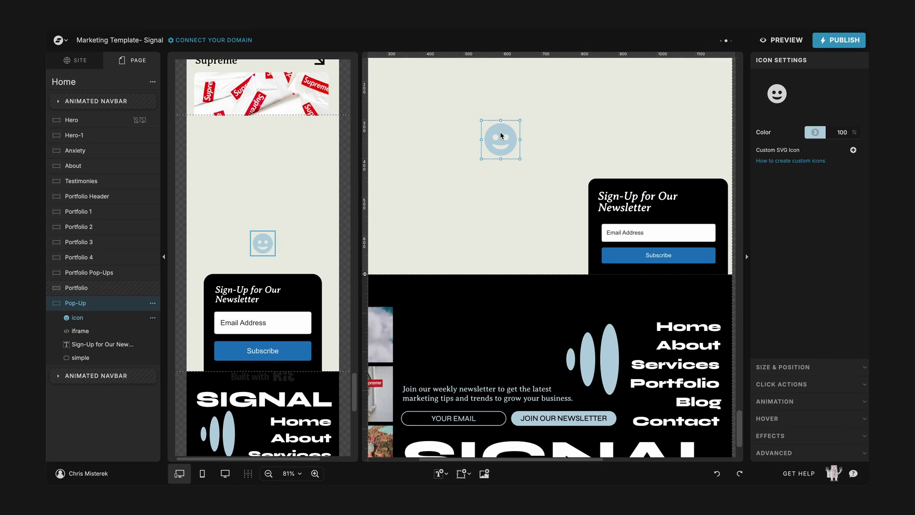
left_click(461, 474)
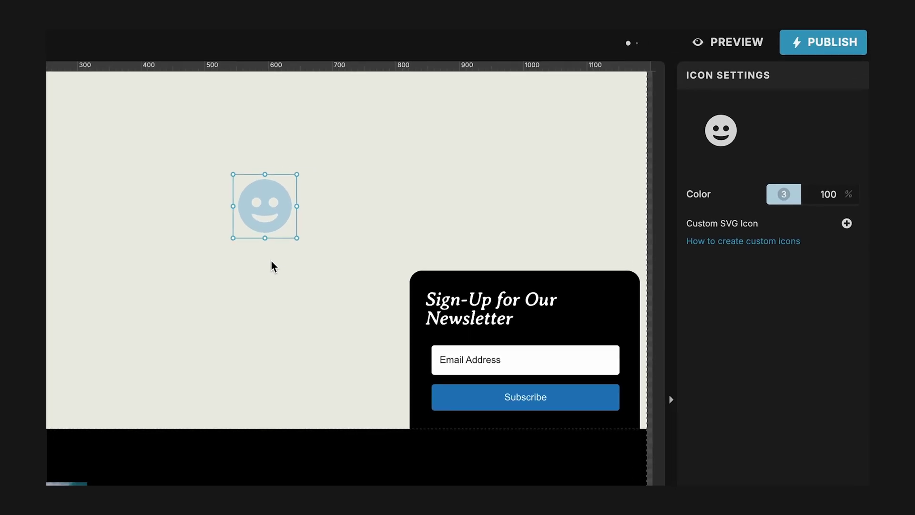
left_click(716, 138)
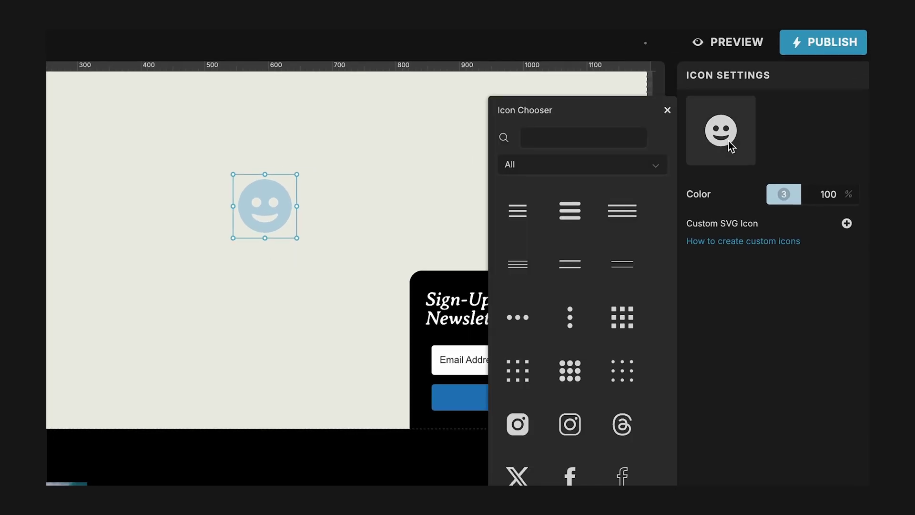
left_click(582, 141)
type("x")
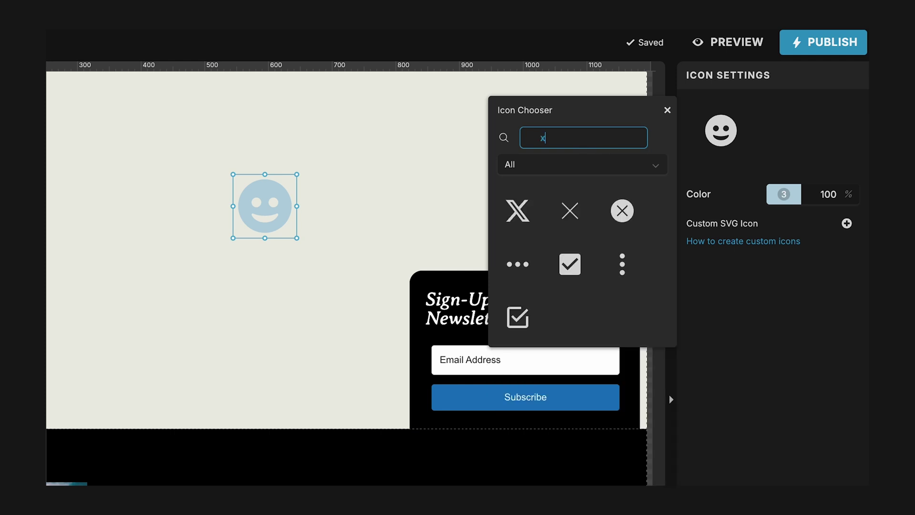
left_click(619, 201)
left_click(205, 158)
Place the X icon at the card's top-right corner at 55 px, on desktop and mobile
left_click_drag(248, 215, 591, 318)
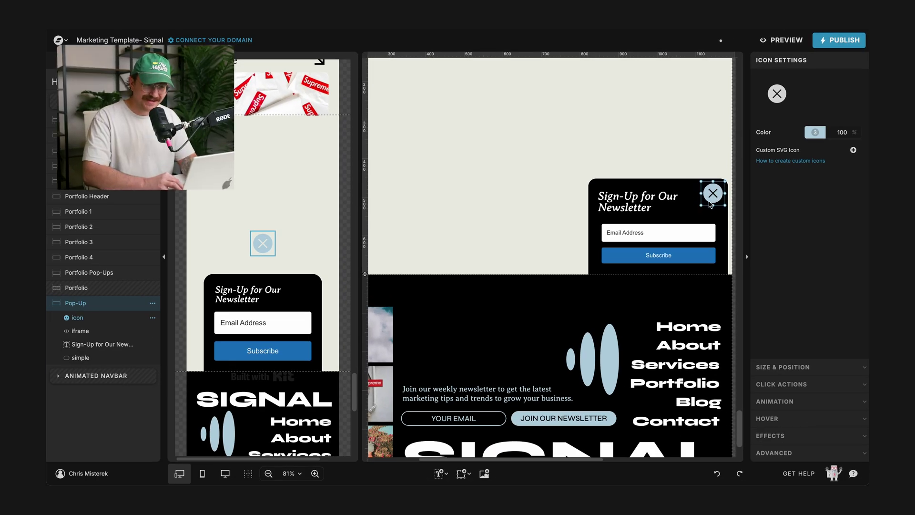
left_click_drag(701, 206, 705, 203)
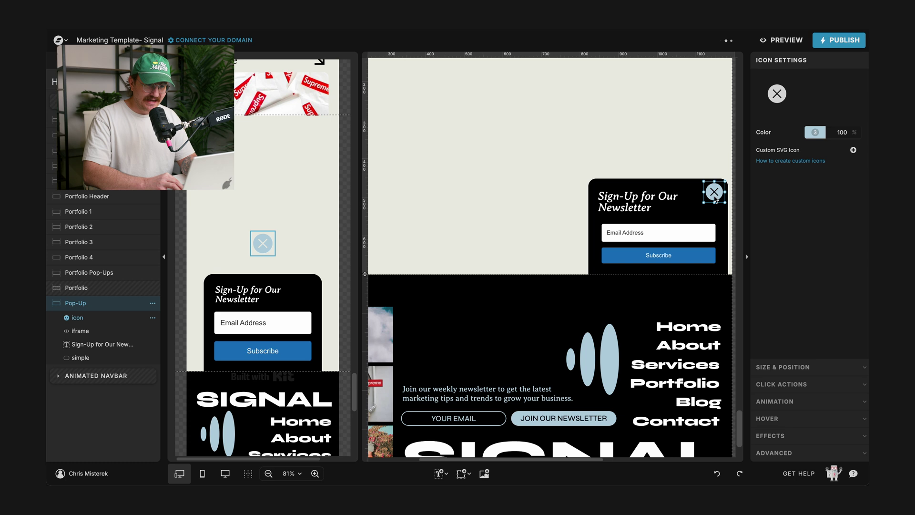
left_click(262, 243)
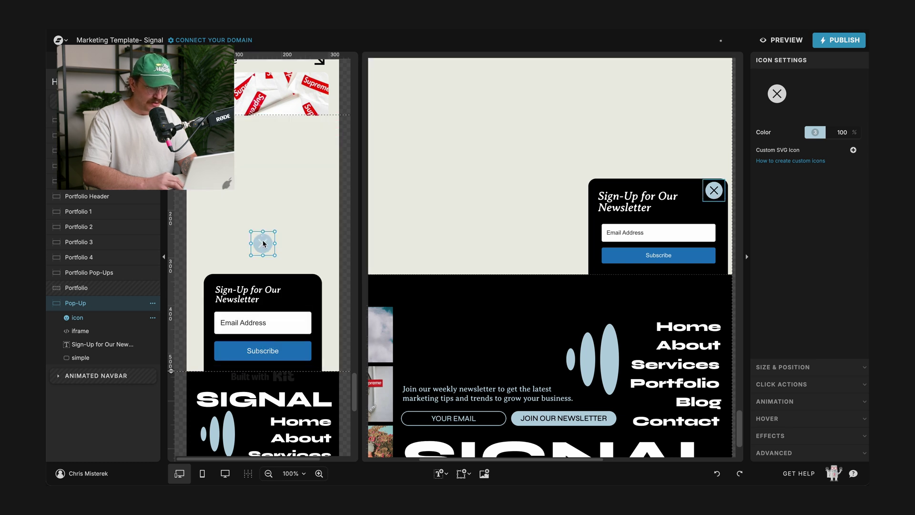
left_click_drag(262, 244, 312, 293)
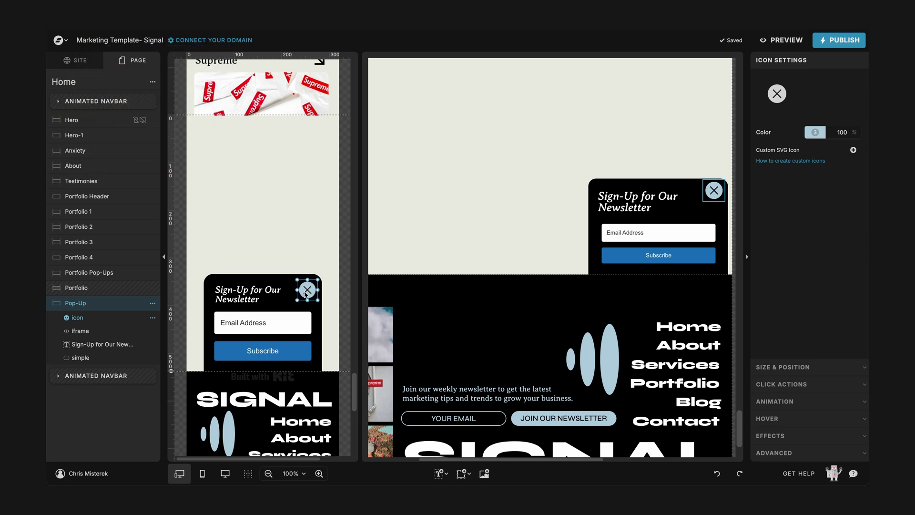
Recolour the X icon with a light swatch
left_click(816, 133)
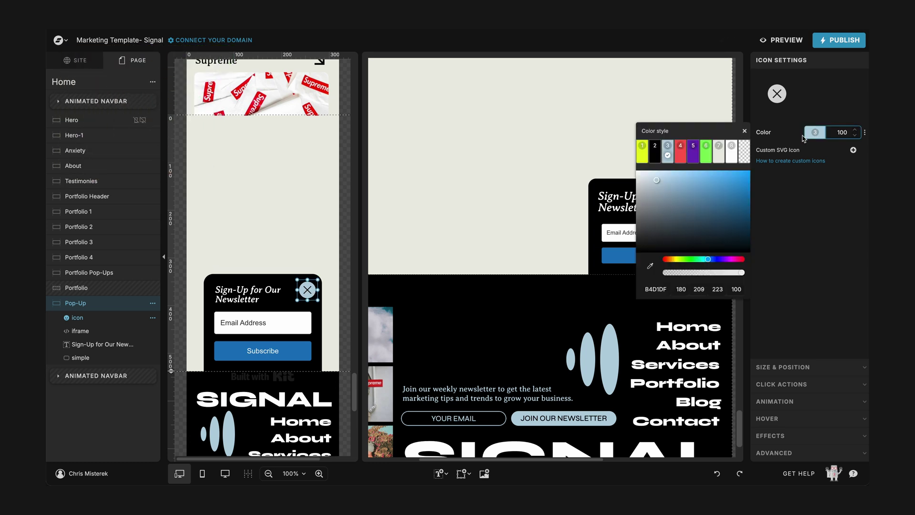
left_click(734, 157)
left_click(470, 210)
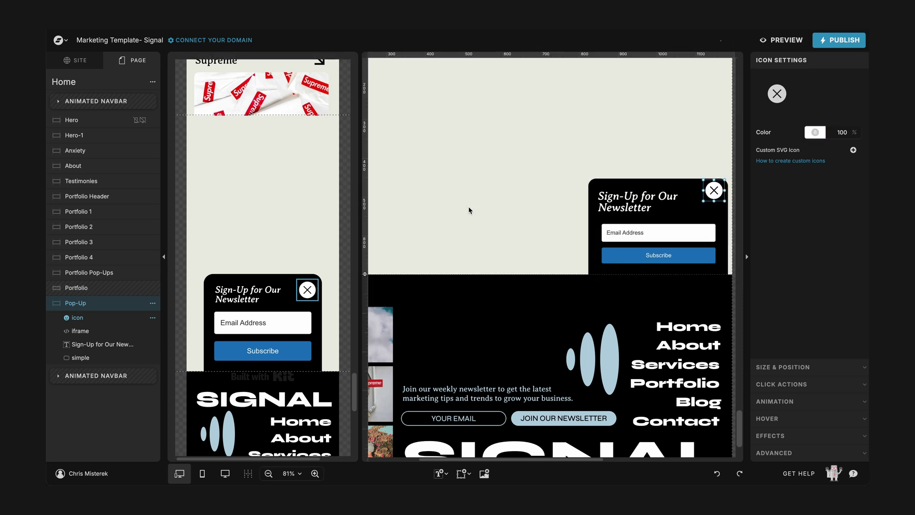
left_click(470, 210)
left_click(714, 191)
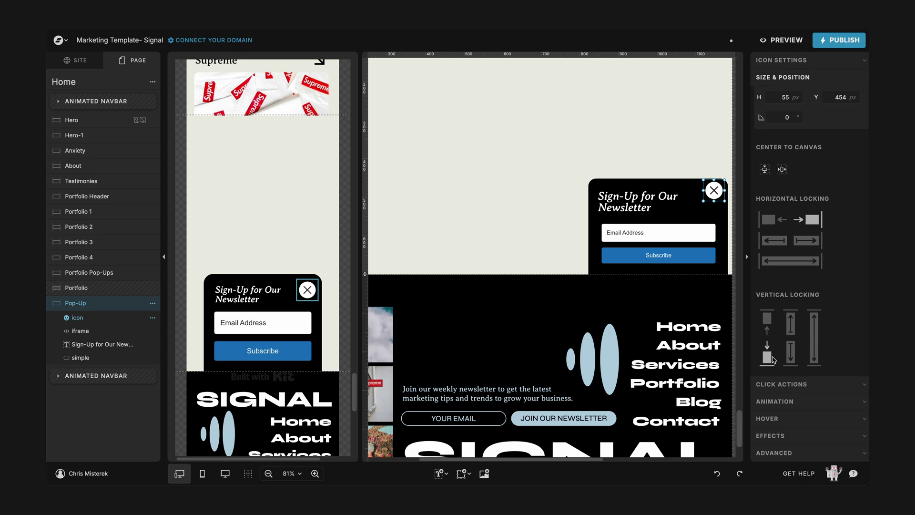
left_click(308, 290)
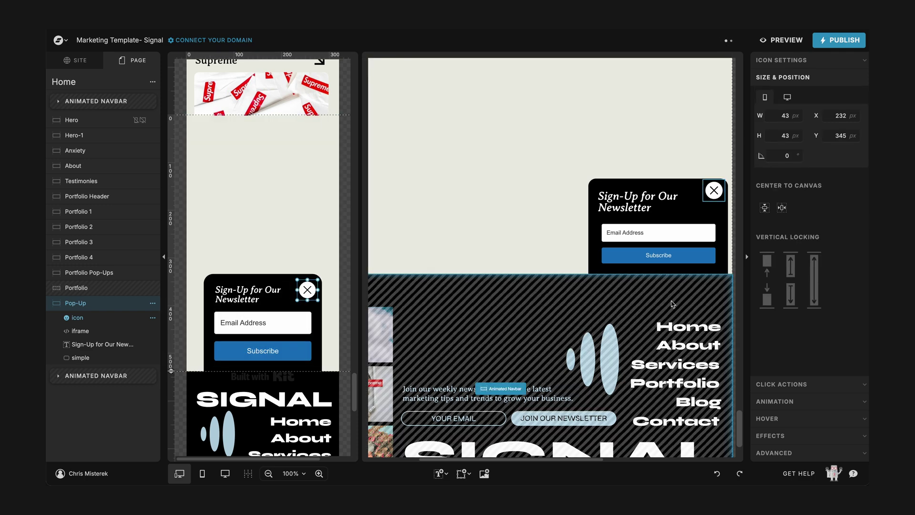
left_click(513, 226)
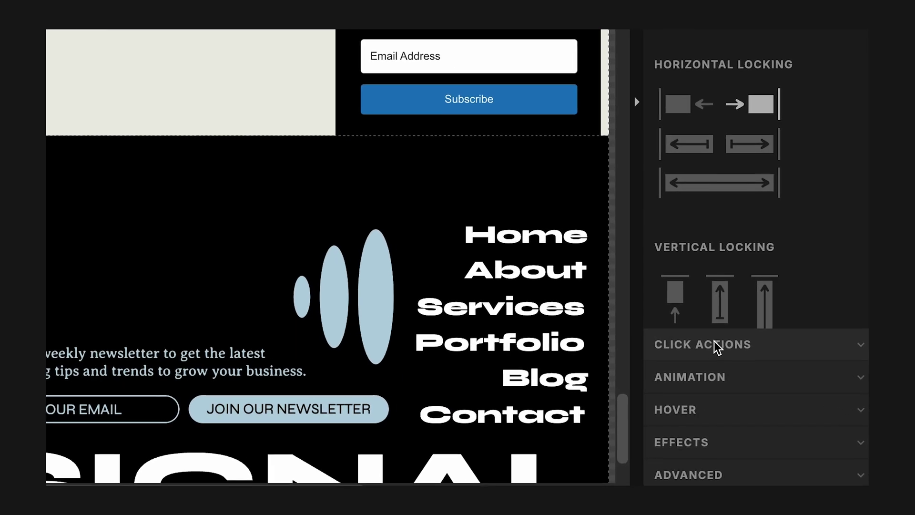
Give the close icon a Hide Canvas click action targeting This Canvas, then preview the site
left_click(789, 384)
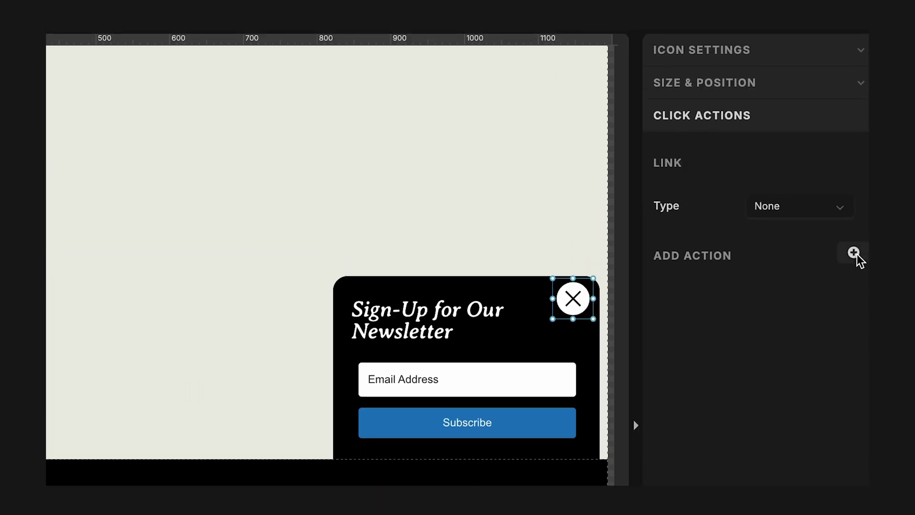
left_click(854, 252)
left_click(801, 369)
left_click(777, 419)
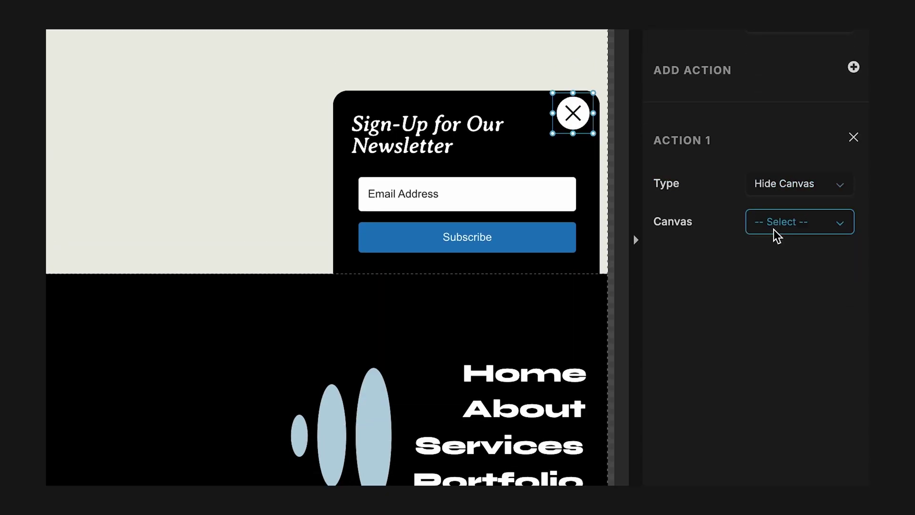
left_click(797, 230)
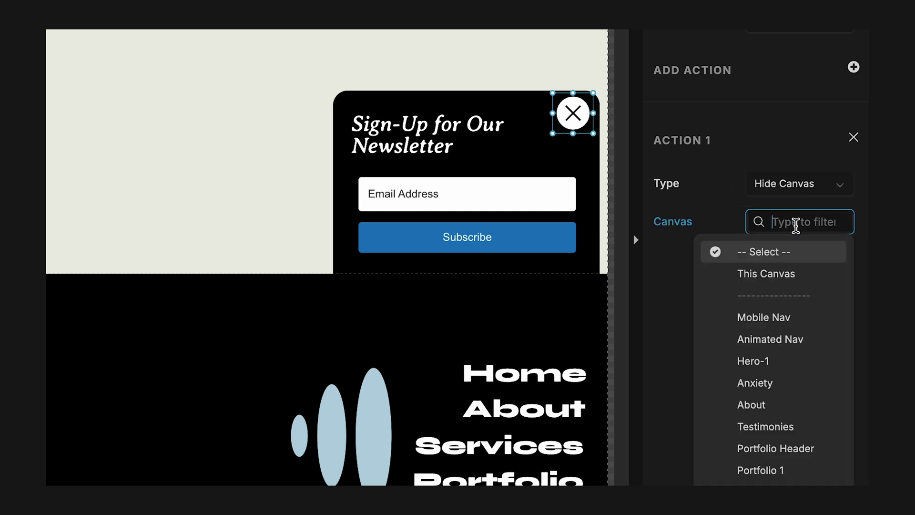
left_click(774, 275)
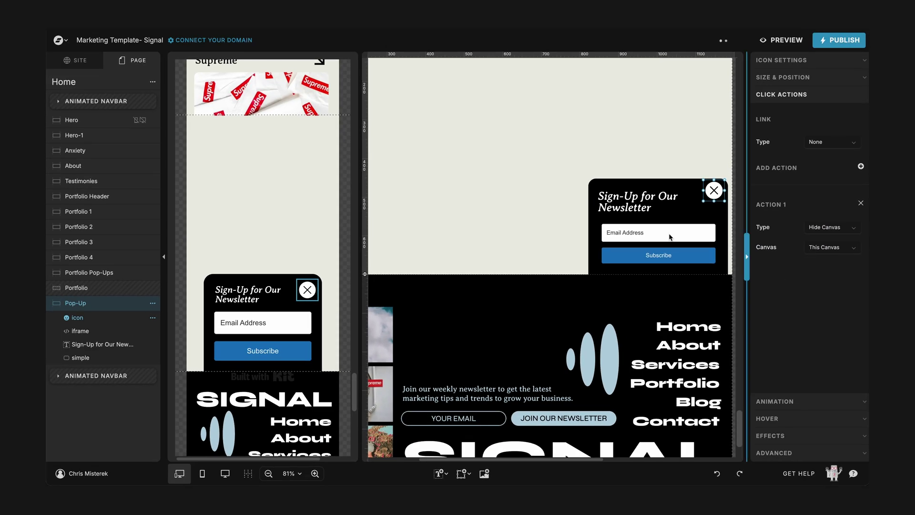
left_click(263, 112)
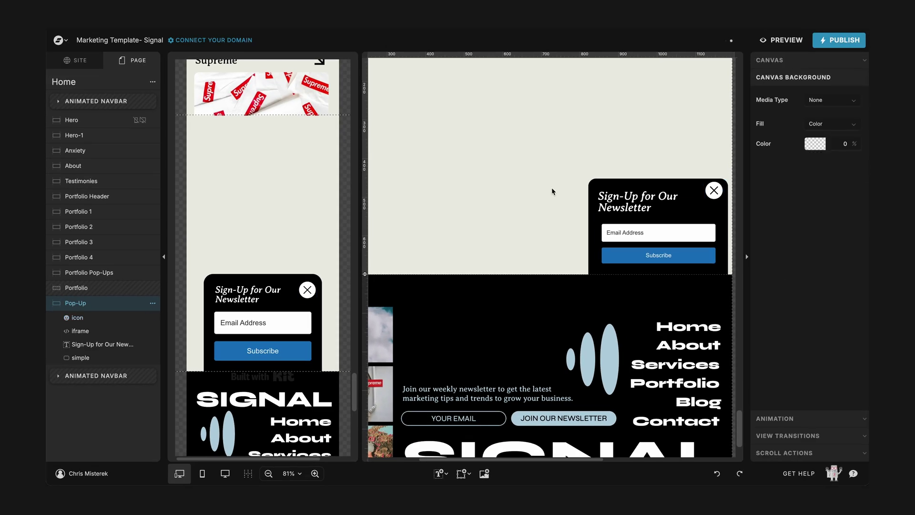
left_click(785, 40)
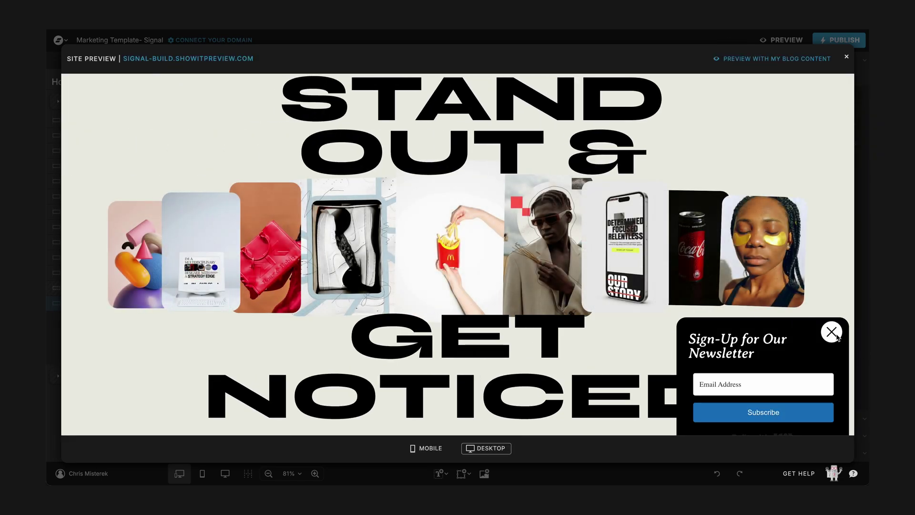
Click the pop-up's X in the preview to confirm it closes, then exit the preview
left_click(832, 333)
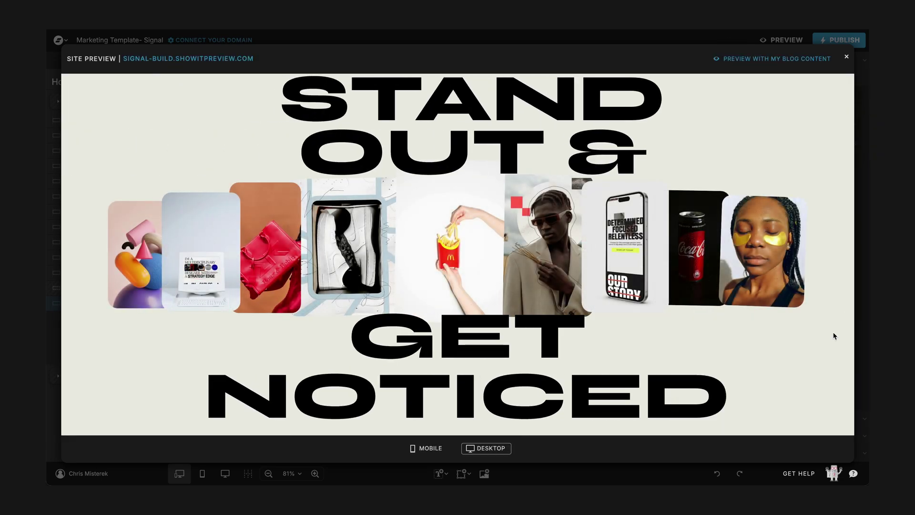
left_click(847, 58)
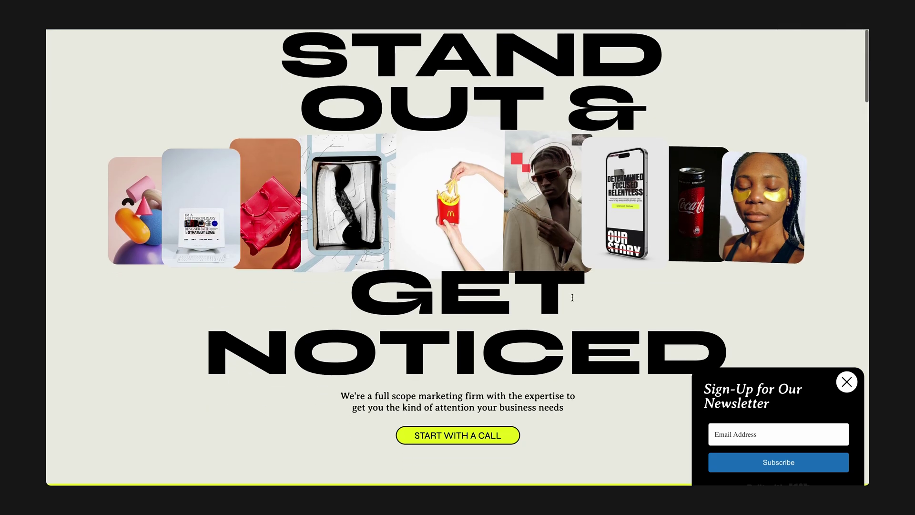
scroll(573, 296, "down", 5)
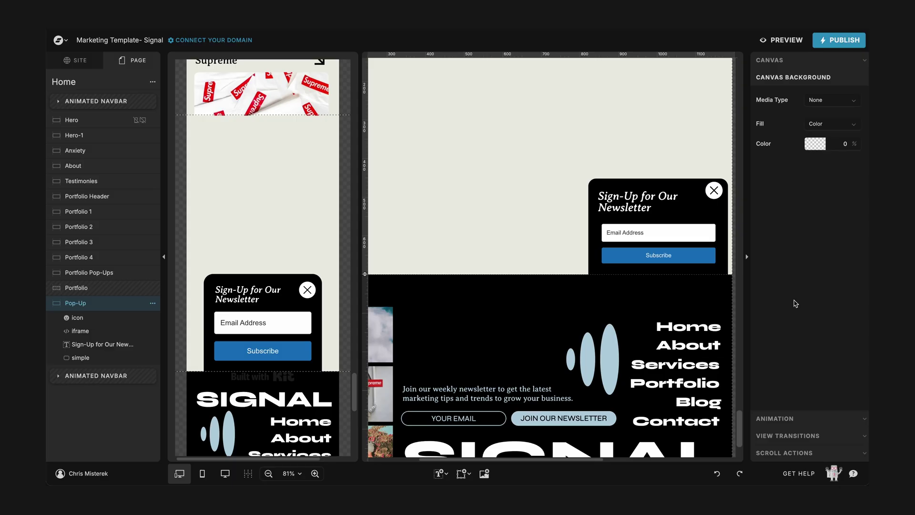
Turn on Hidden to start for the Pop-Up canvas and scroll the preview to confirm it stays hidden
left_click(787, 61)
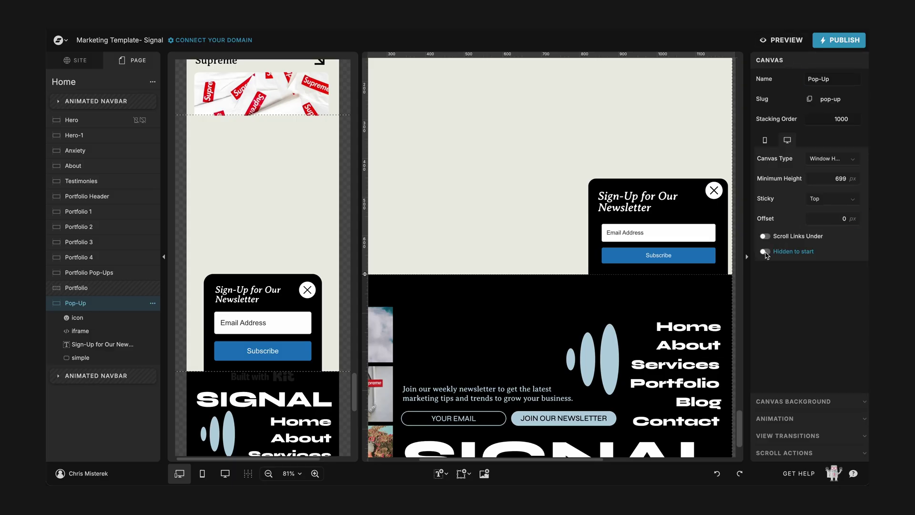
left_click(765, 140)
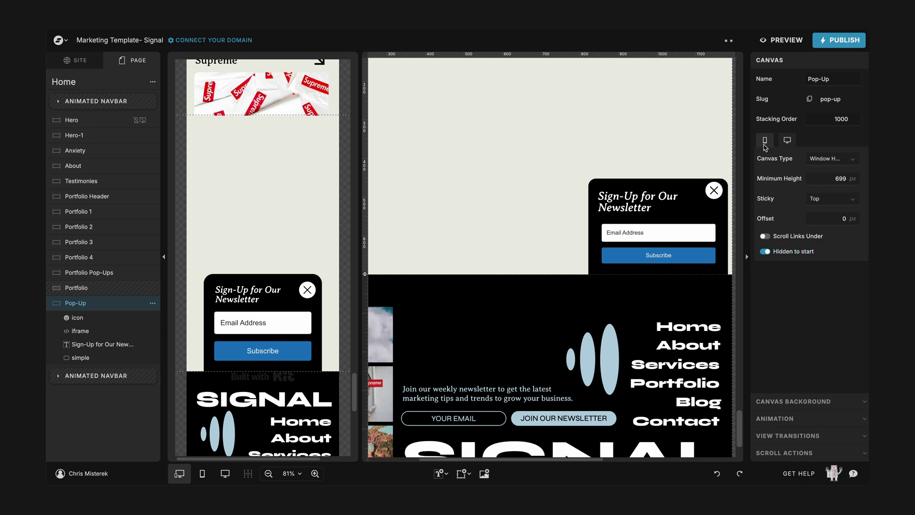
left_click(765, 251)
left_click(788, 42)
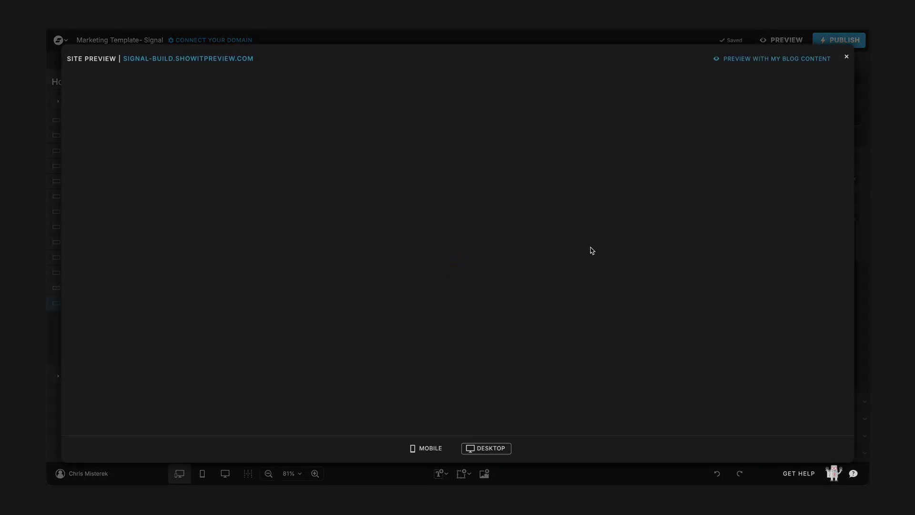
scroll(591, 251, "down", 20)
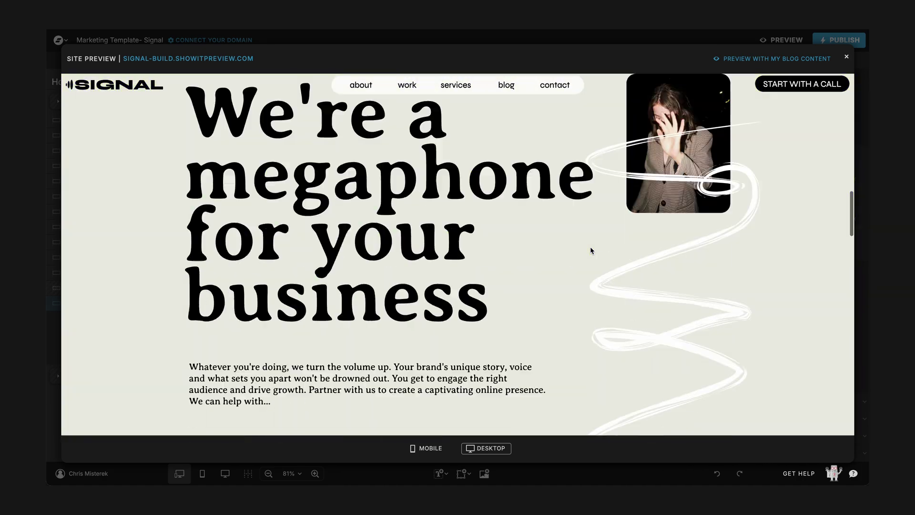
scroll(590, 247, "down", 10)
scroll(590, 247, "up", 20)
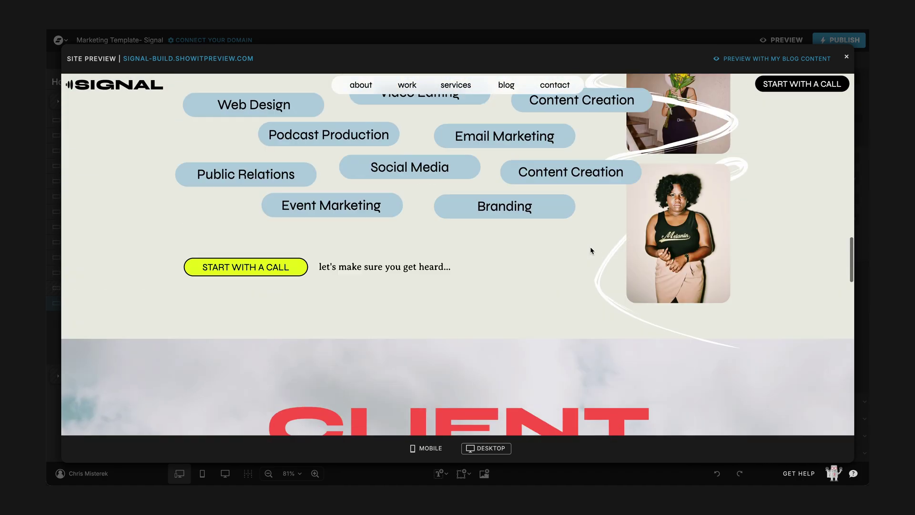
scroll(591, 247, "up", 5)
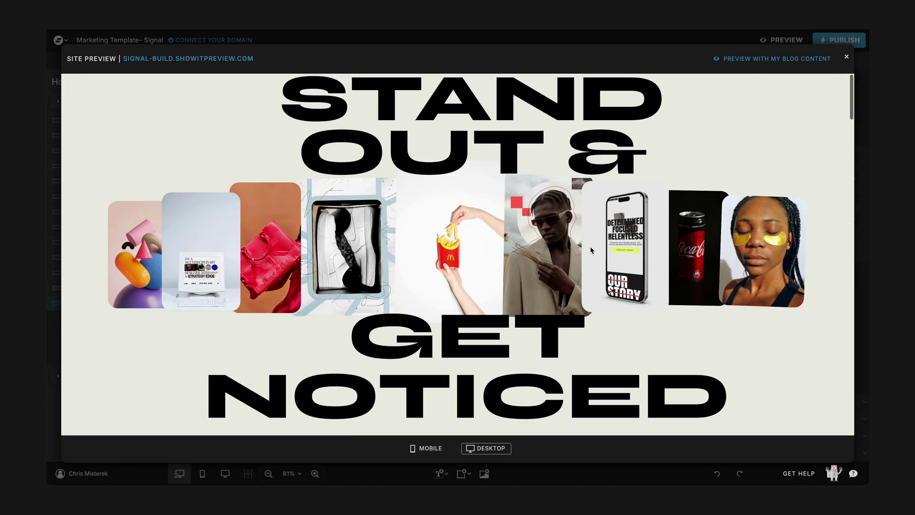
left_click(847, 58)
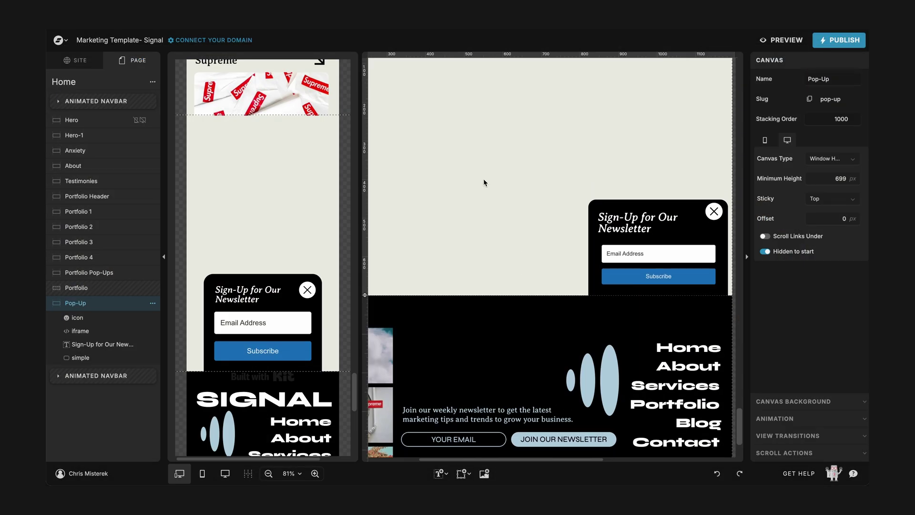
Add an About scroll action: Percent from top 0%, Show Canvas, Pop-Up
scroll(483, 183, "up", 10)
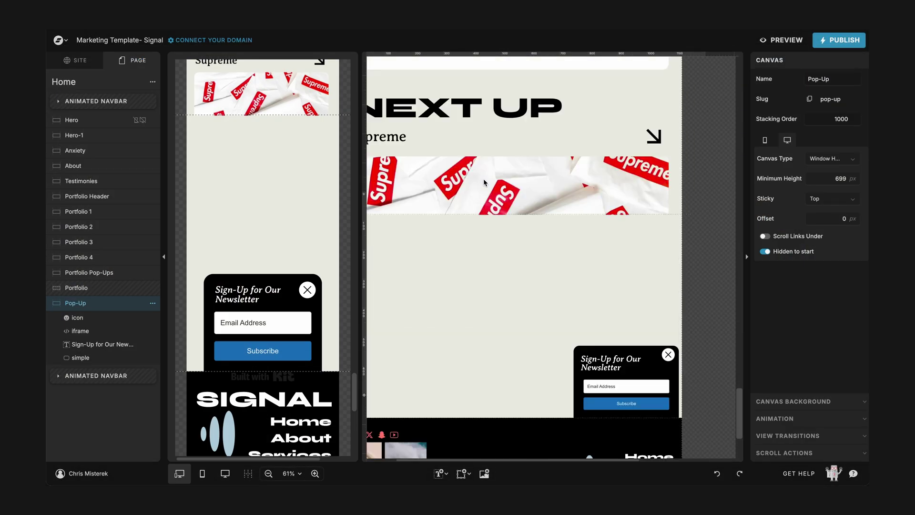
scroll(483, 183, "up", 15)
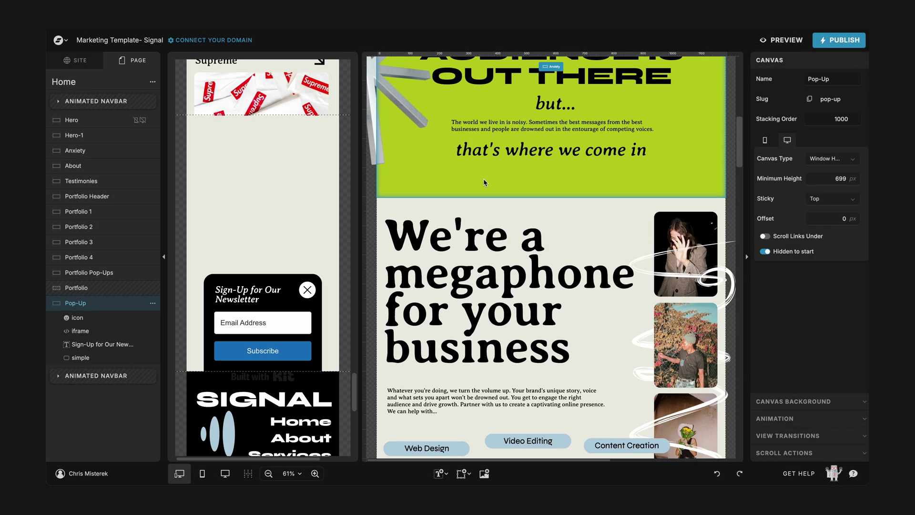
left_click(588, 153)
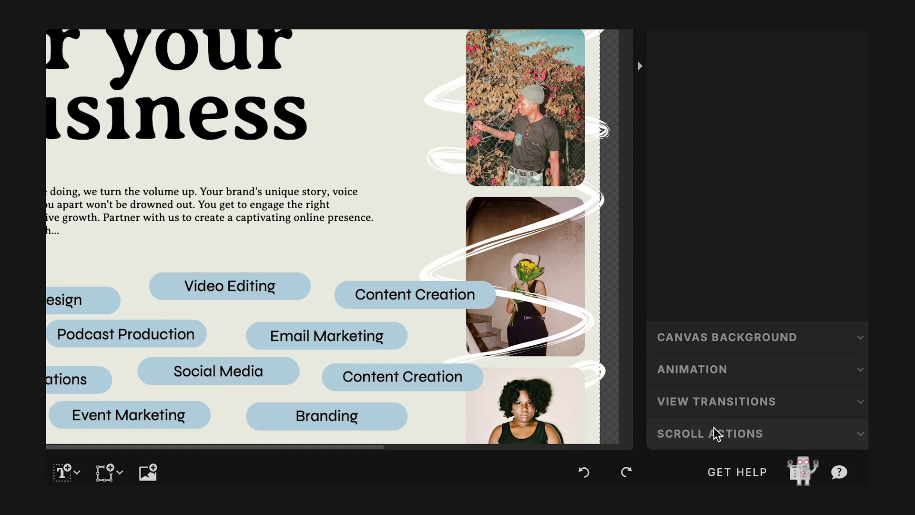
left_click(786, 453)
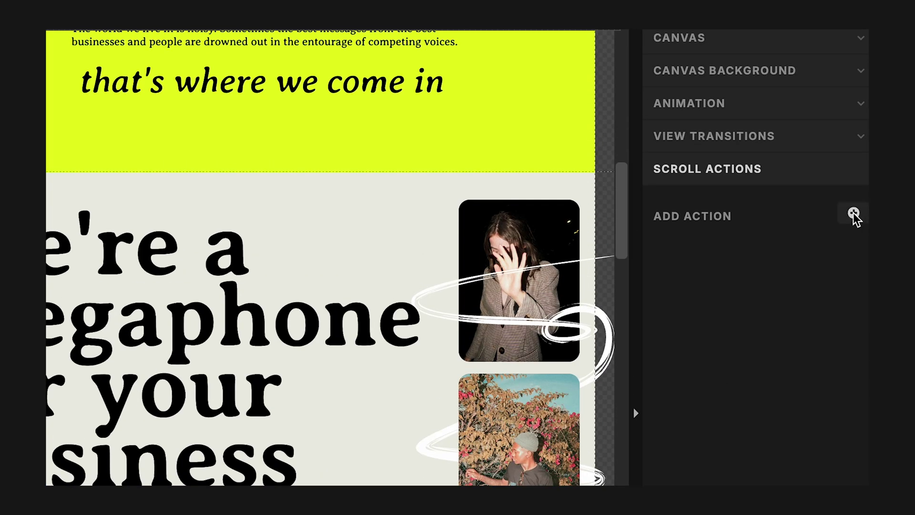
left_click(854, 214)
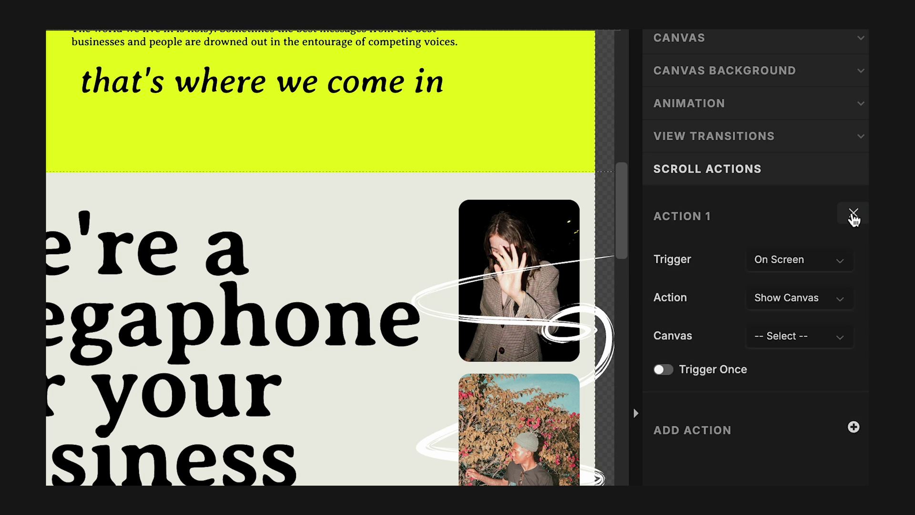
left_click(793, 265)
left_click(777, 334)
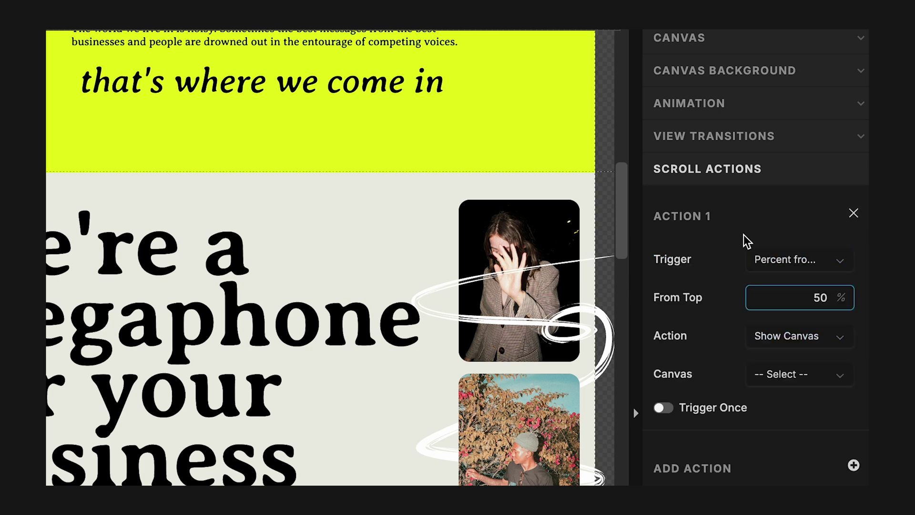
left_click(805, 301)
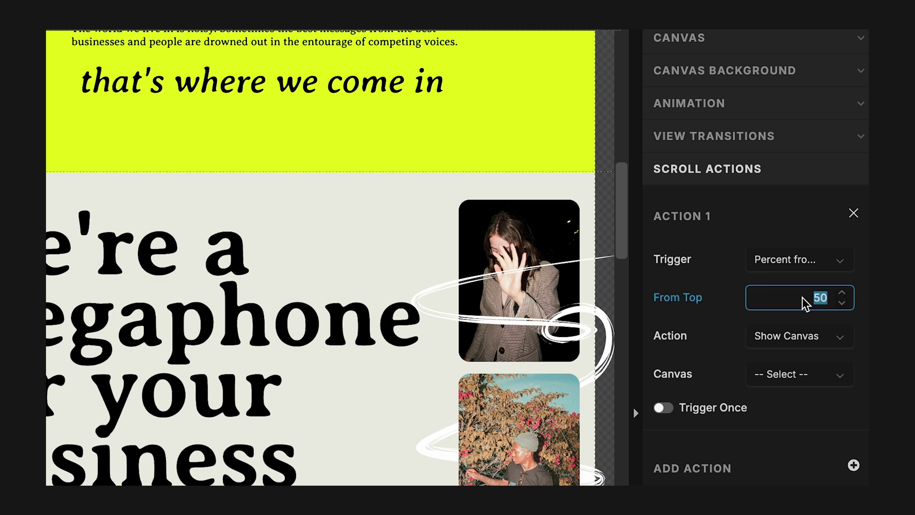
type("0")
left_click(793, 341)
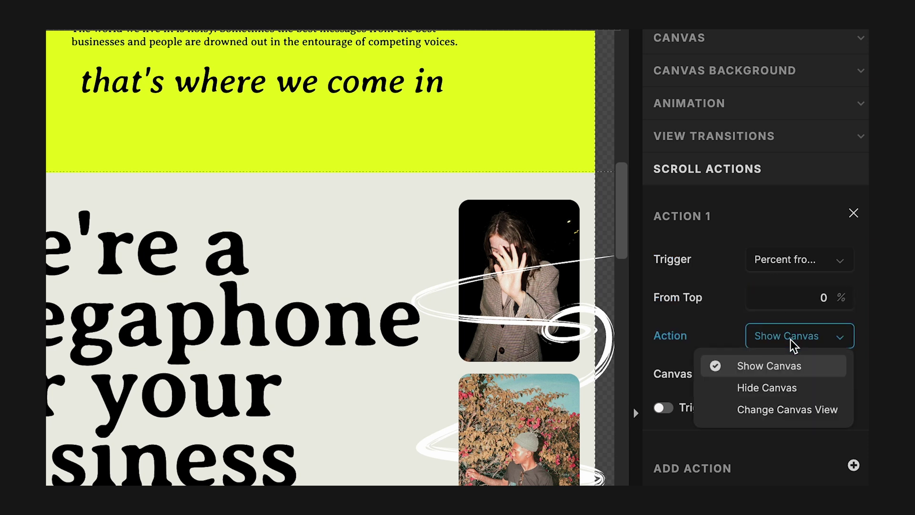
left_click(768, 366)
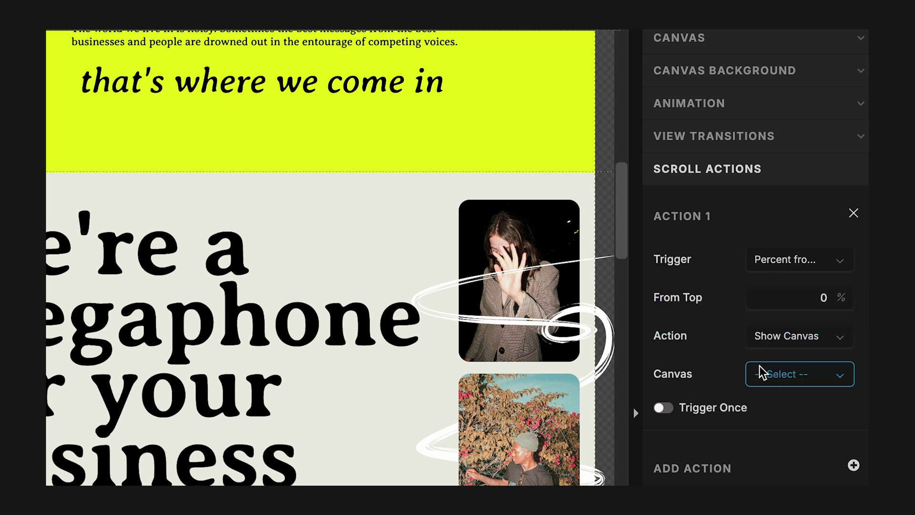
left_click(801, 377)
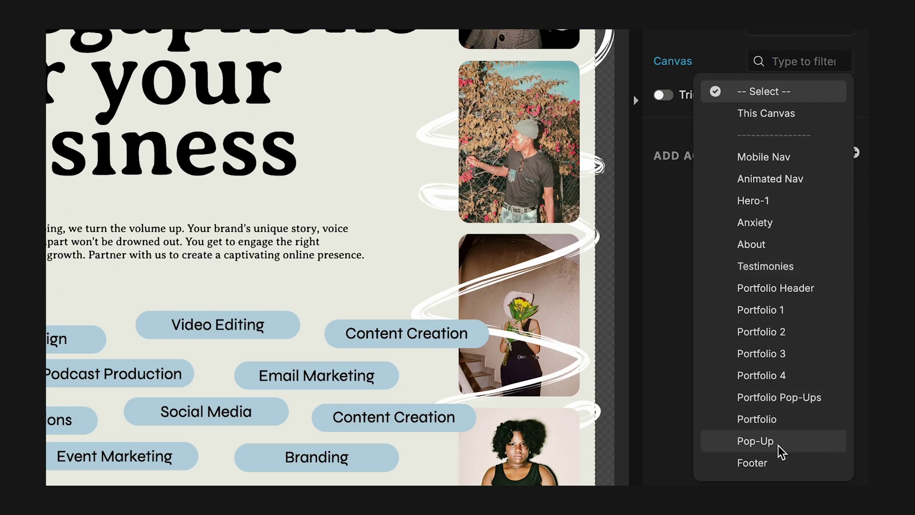
left_click(756, 441)
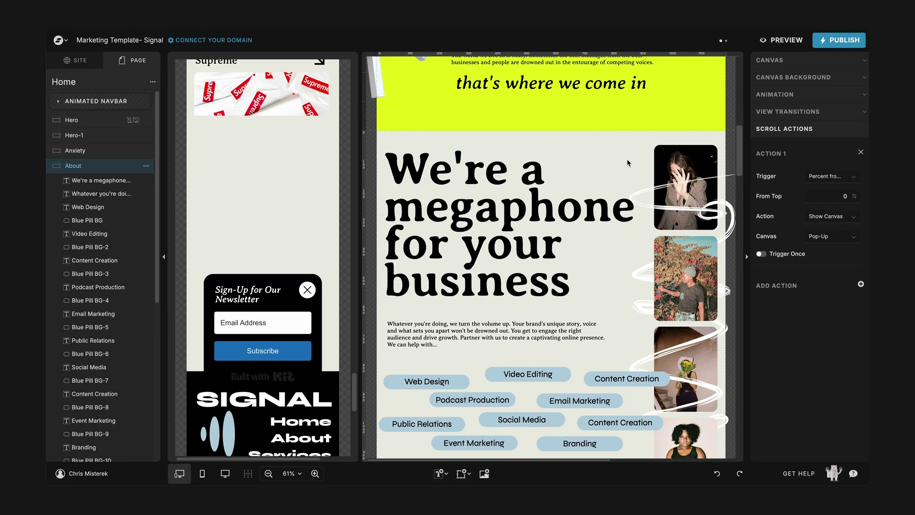
Select the Pop-Up canvas further down the page and open a site preview
scroll(628, 150, "up", 10)
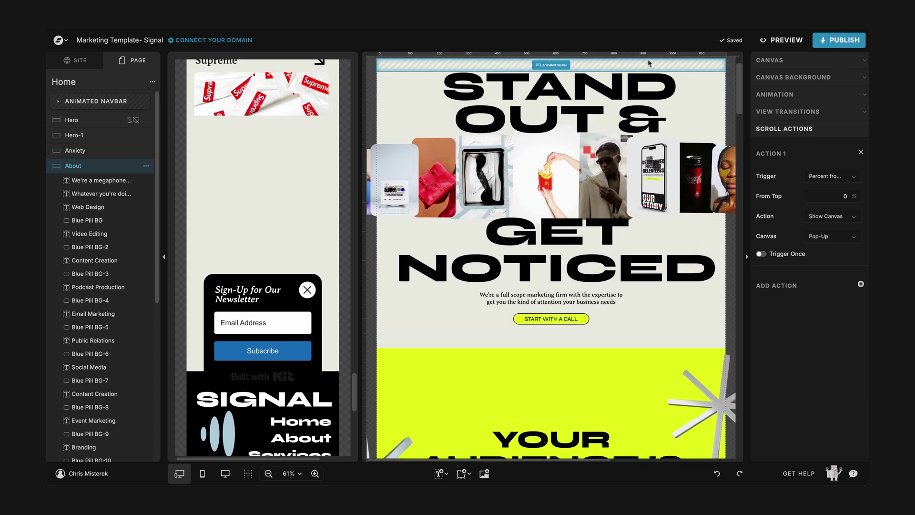
scroll(644, 161, "down", 3)
scroll(644, 161, "down", 10)
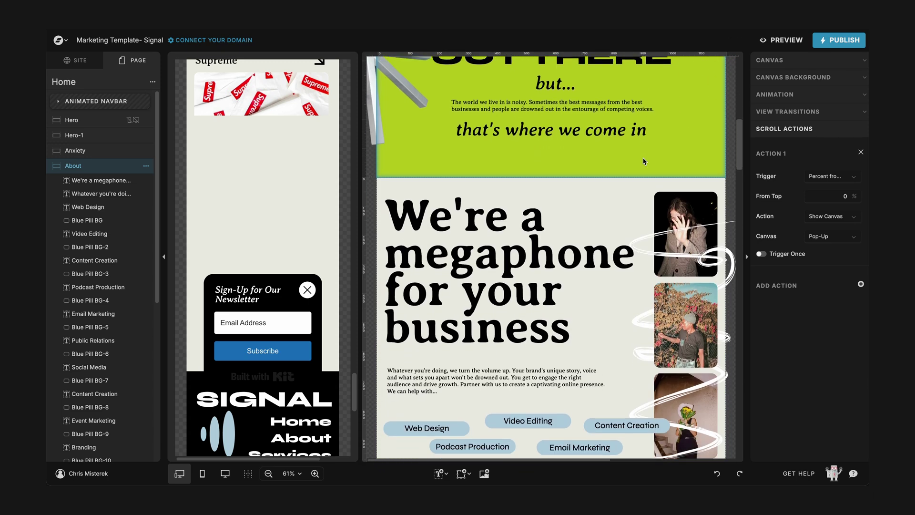
scroll(593, 116, "down", 1)
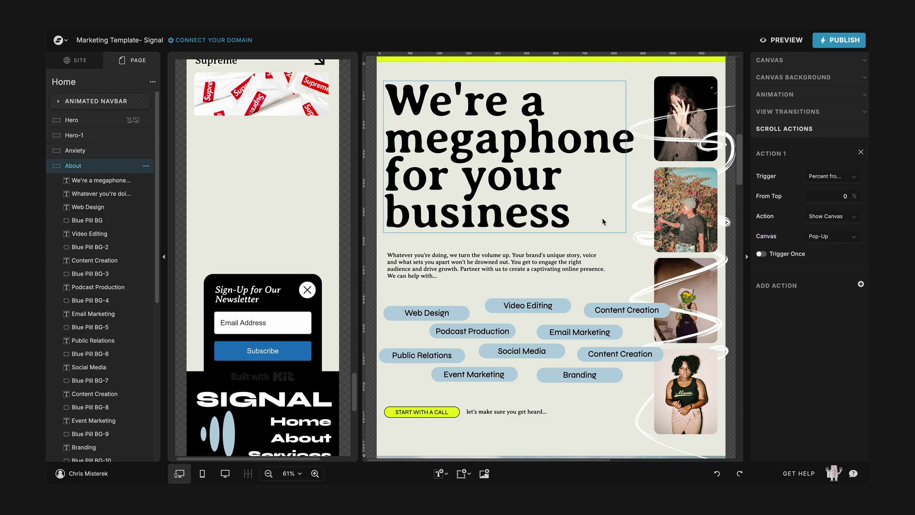
scroll(603, 222, "down", 1)
scroll(565, 141, "up", 1)
scroll(615, 143, "down", 1)
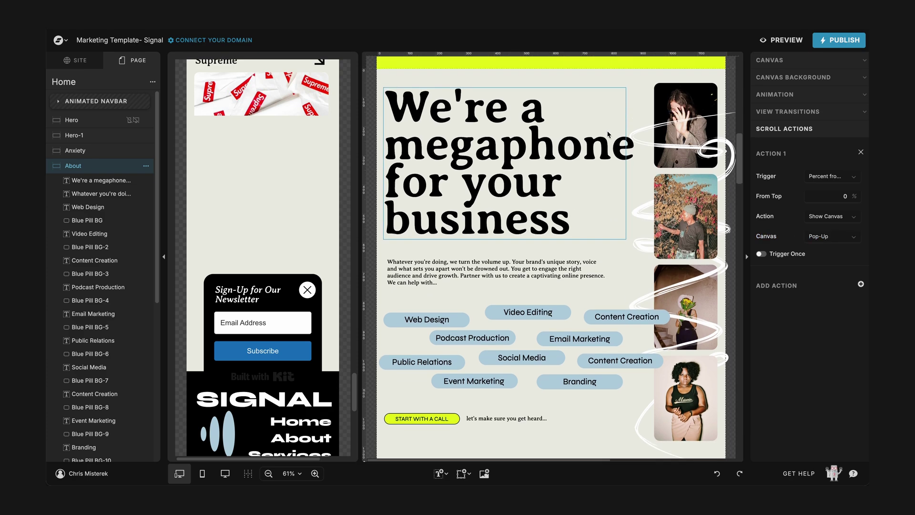
scroll(645, 304, "down", 10)
scroll(645, 304, "down", 15)
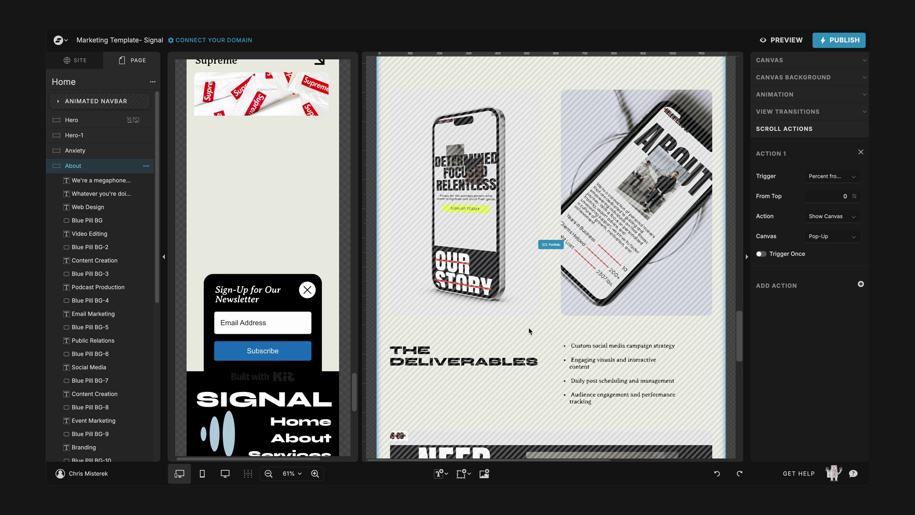
scroll(526, 336, "up", 7)
left_click(567, 292)
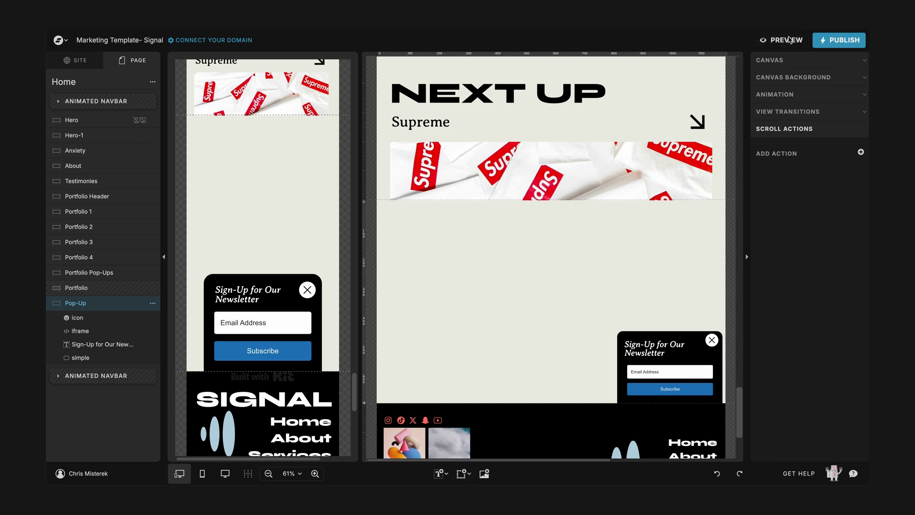
left_click(789, 40)
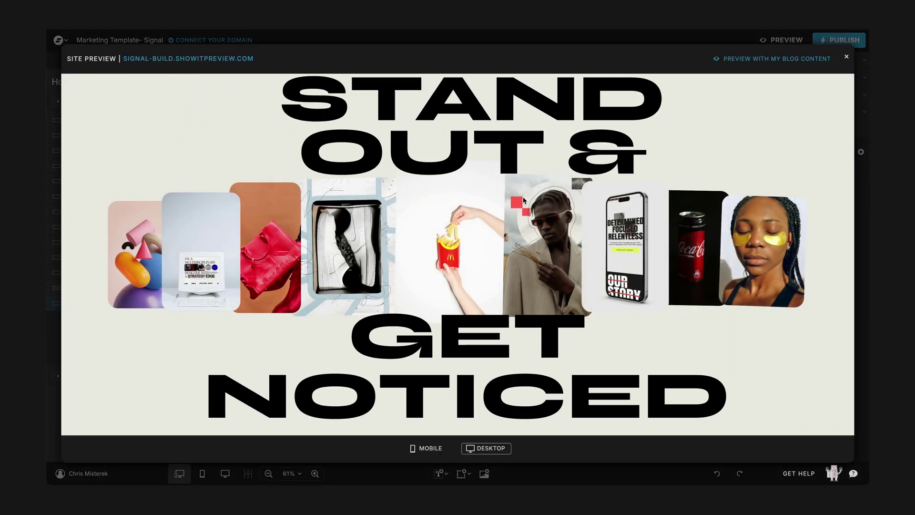
scroll(523, 200, "down", 15)
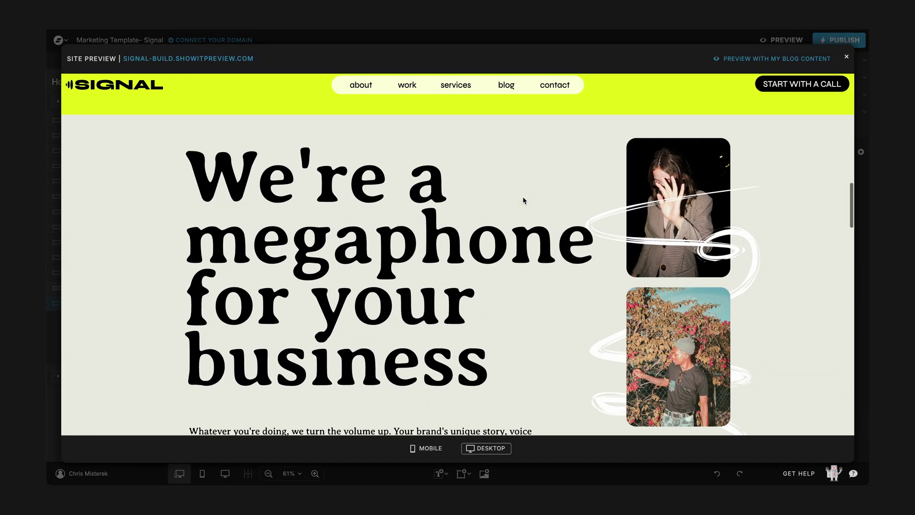
scroll(523, 201, "down", 10)
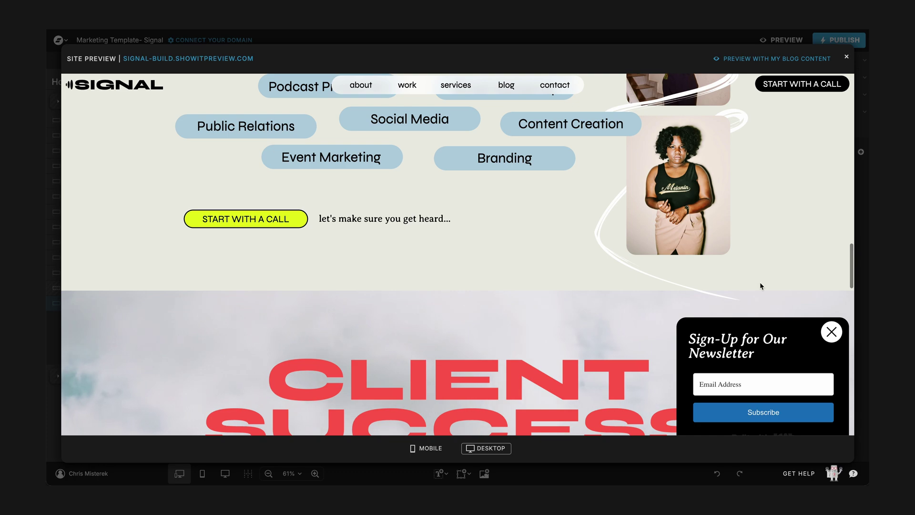
scroll(650, 259, "up", 10)
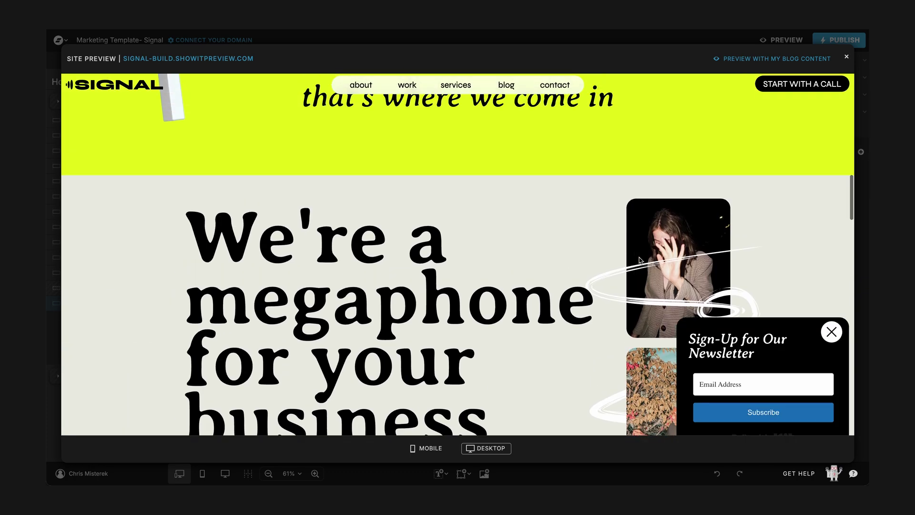
scroll(640, 260, "down", 5)
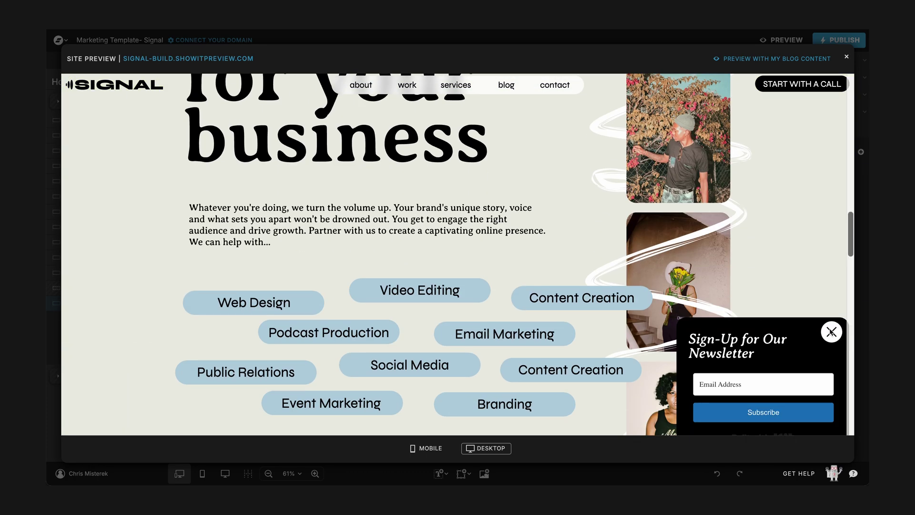
scroll(475, 231, "down", 5)
scroll(475, 230, "up", 10)
scroll(475, 231, "down", 5)
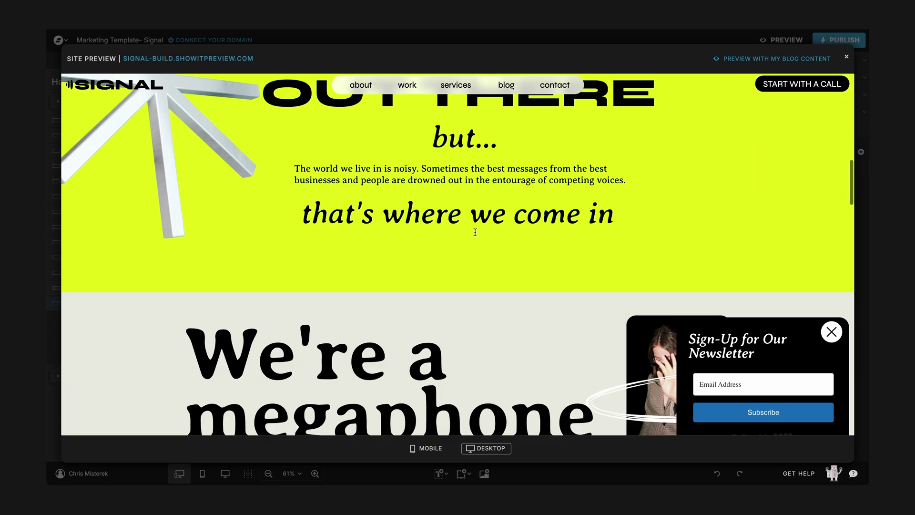
scroll(587, 245, "up", 2)
left_click(839, 328)
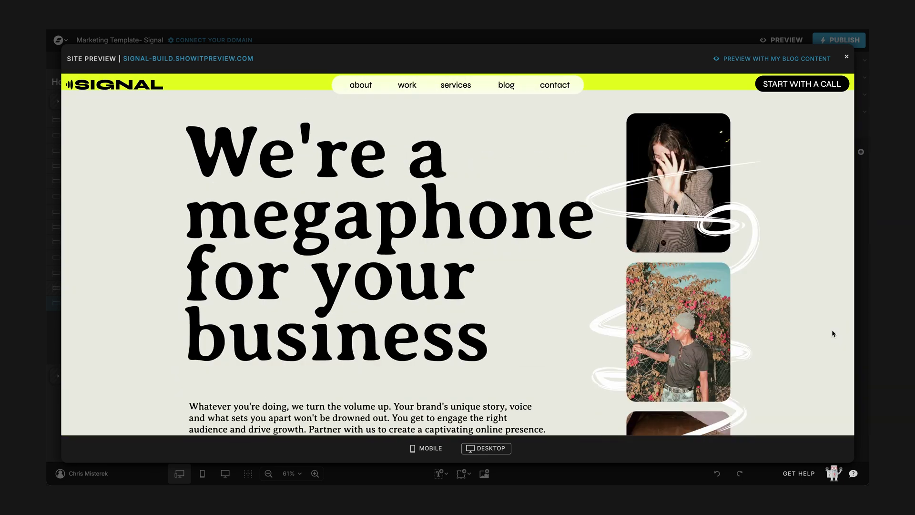
scroll(554, 266, "down", 2)
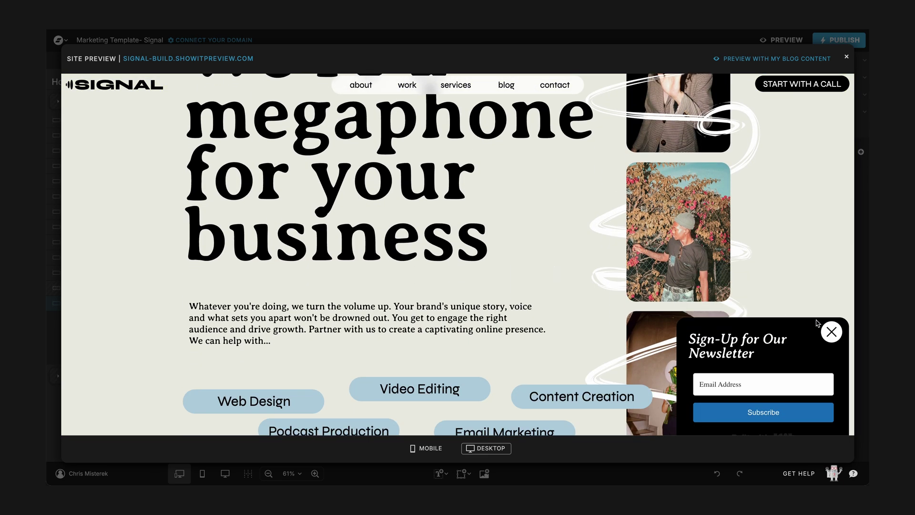
left_click(832, 332)
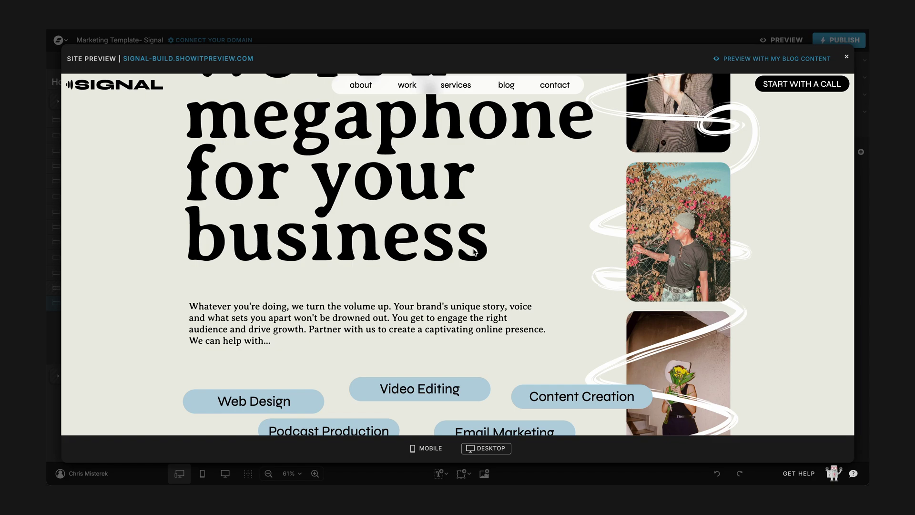
scroll(474, 249, "up", 5)
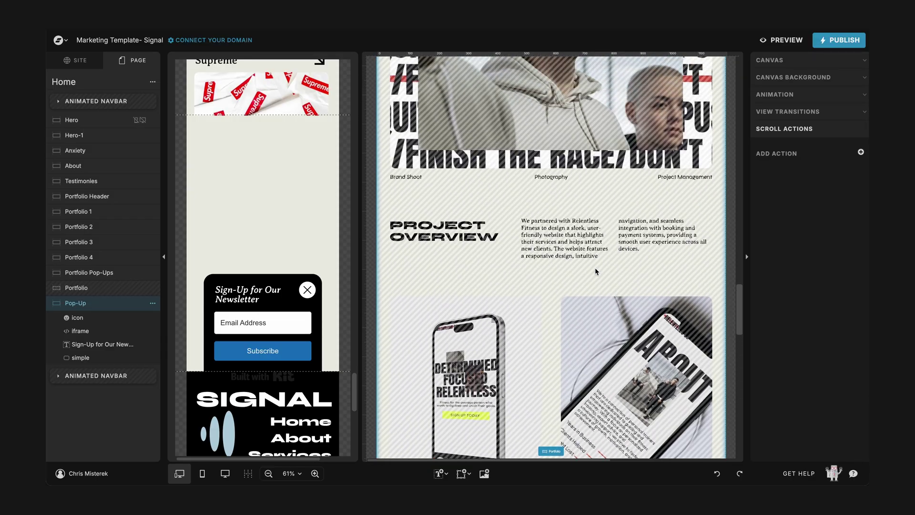
Turn on Trigger Once for the About section's scroll action, then preview to confirm the pop-up shows only once
scroll(596, 272, "down", 1)
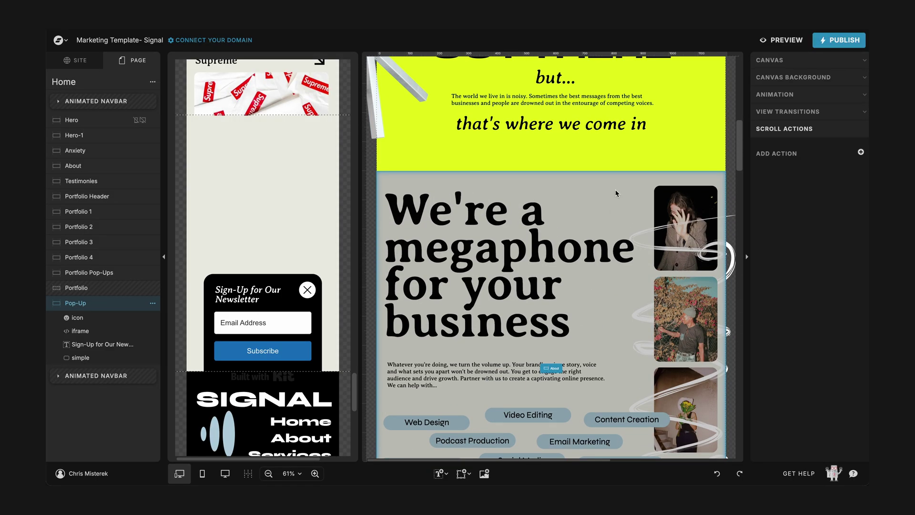
left_click(616, 193)
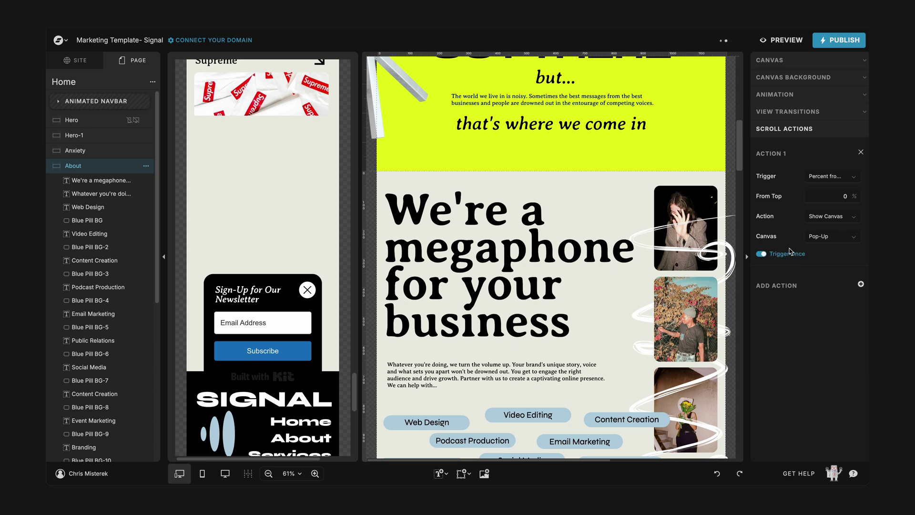
left_click(786, 43)
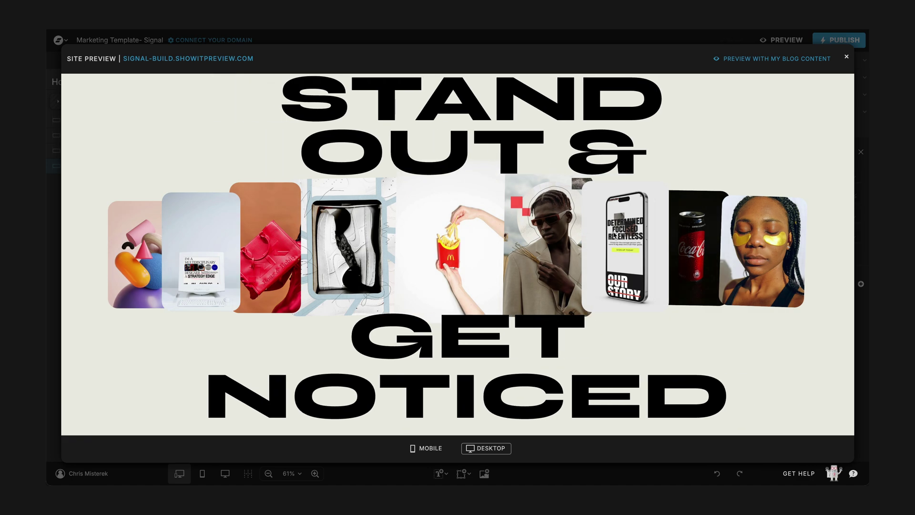
scroll(614, 235, "down", 15)
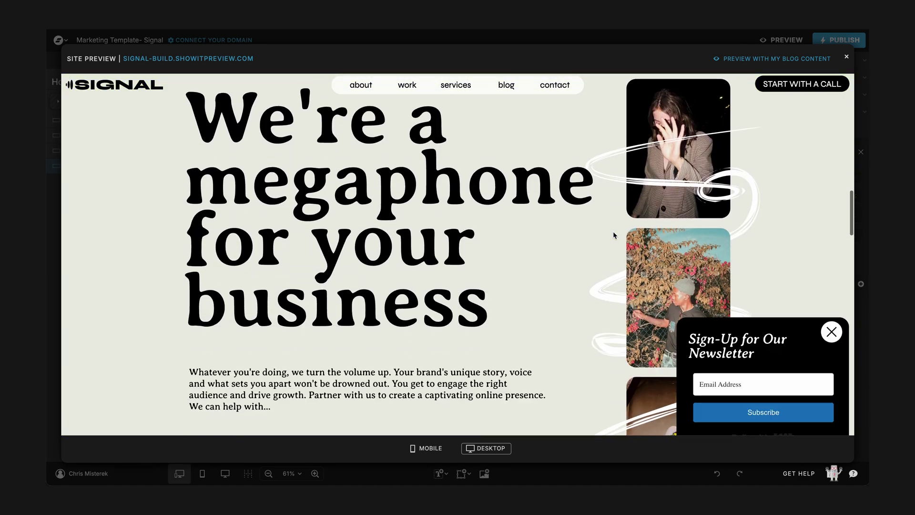
scroll(615, 235, "down", 2)
left_click(832, 332)
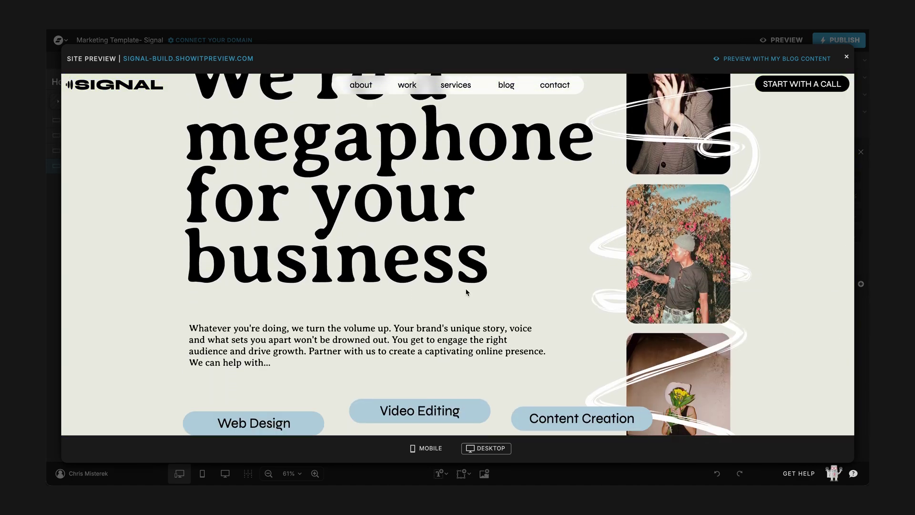
scroll(466, 267, "down", 5)
scroll(466, 293, "up", 15)
scroll(465, 292, "up", 3)
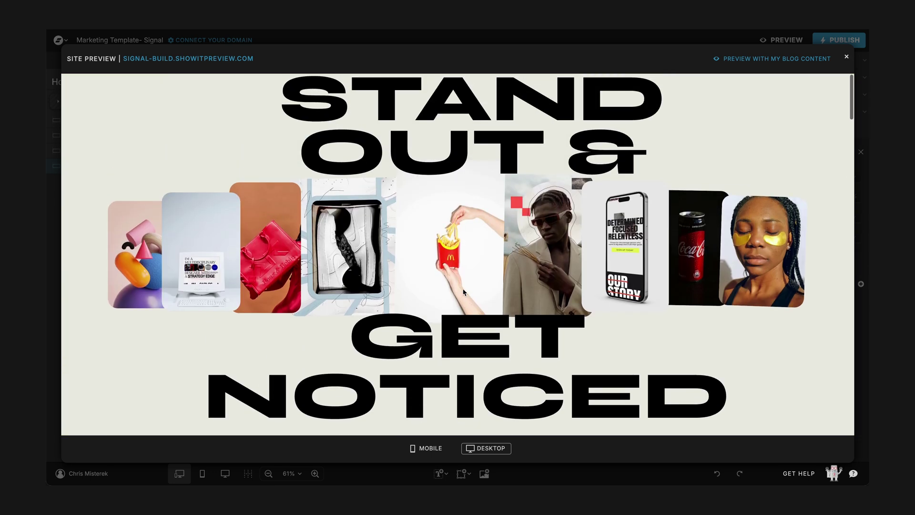
scroll(464, 291, "down", 10)
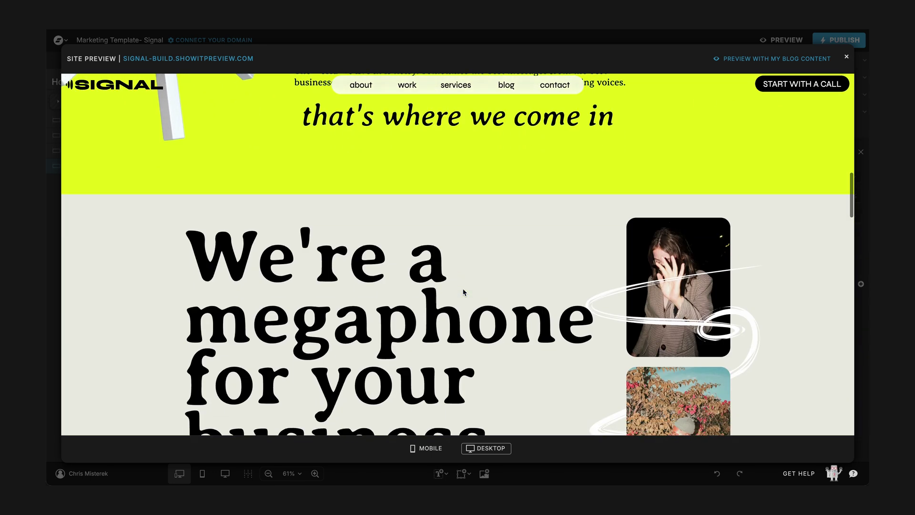
scroll(465, 292, "down", 2)
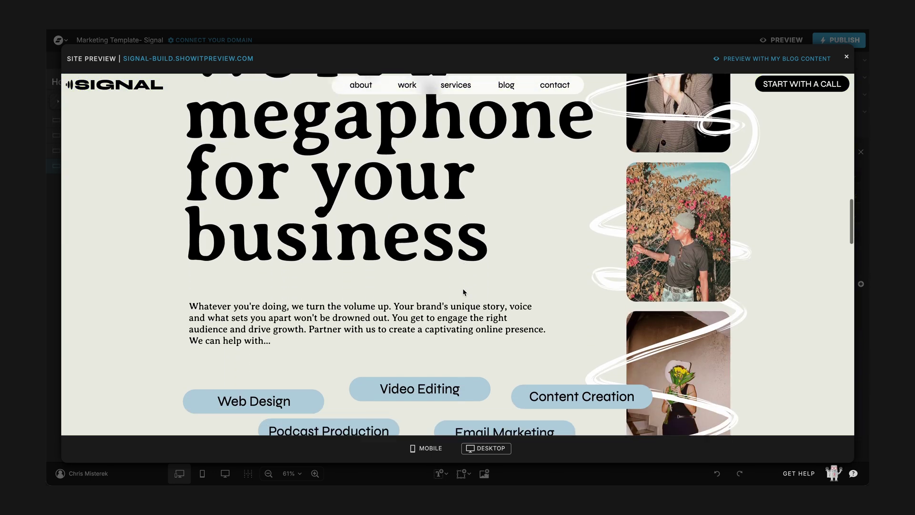
Preview the site again and scroll to About to see the sign-up pop-up appear
left_click(847, 58)
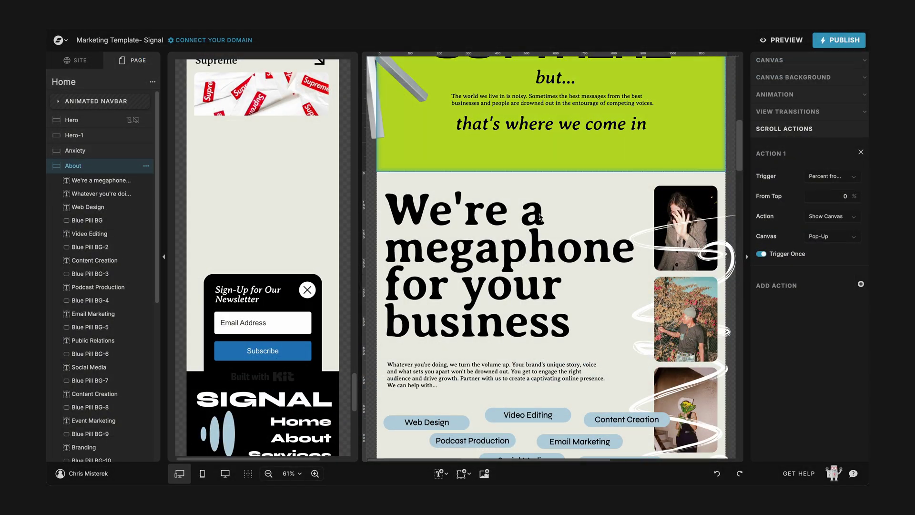
left_click(782, 40)
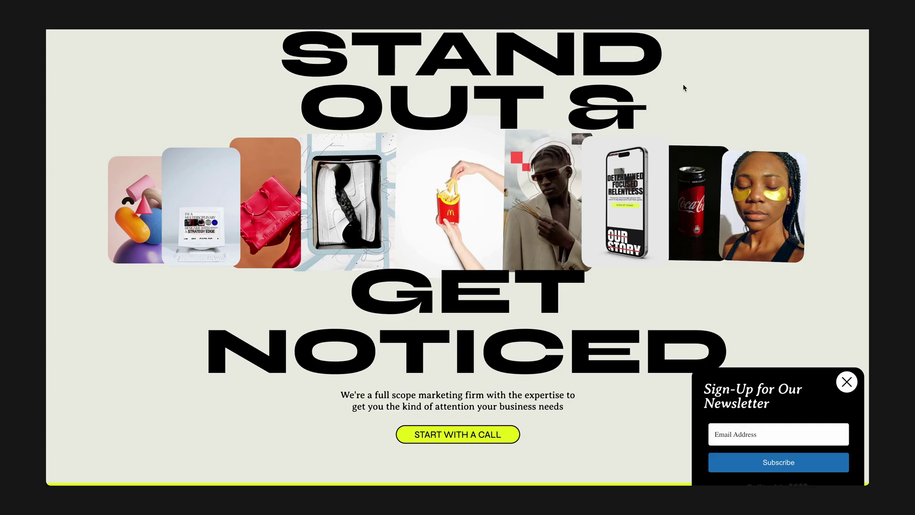
scroll(648, 213, "down", 5)
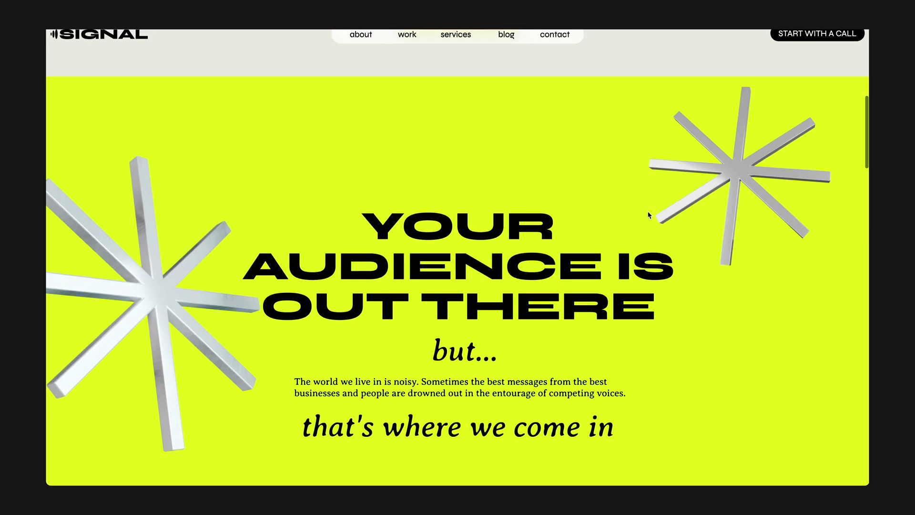
scroll(648, 212, "down", 10)
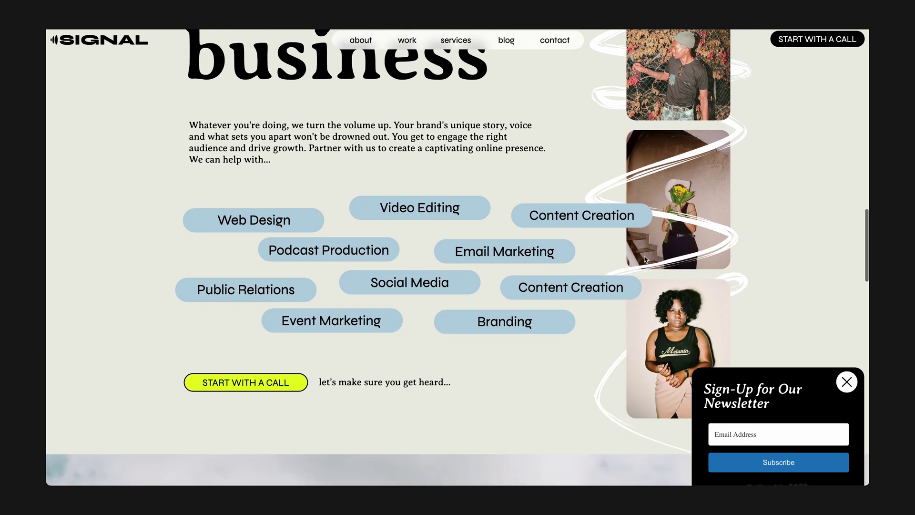
scroll(807, 286, "down", 3)
scroll(808, 285, "up", 6)
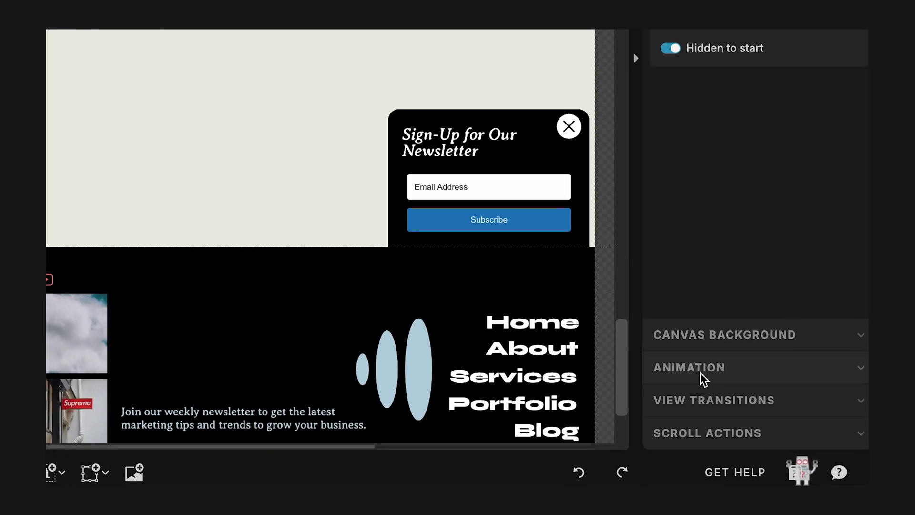
Give the Pop-Up canvas a Slide entrance animation coming in from Up
left_click(703, 376)
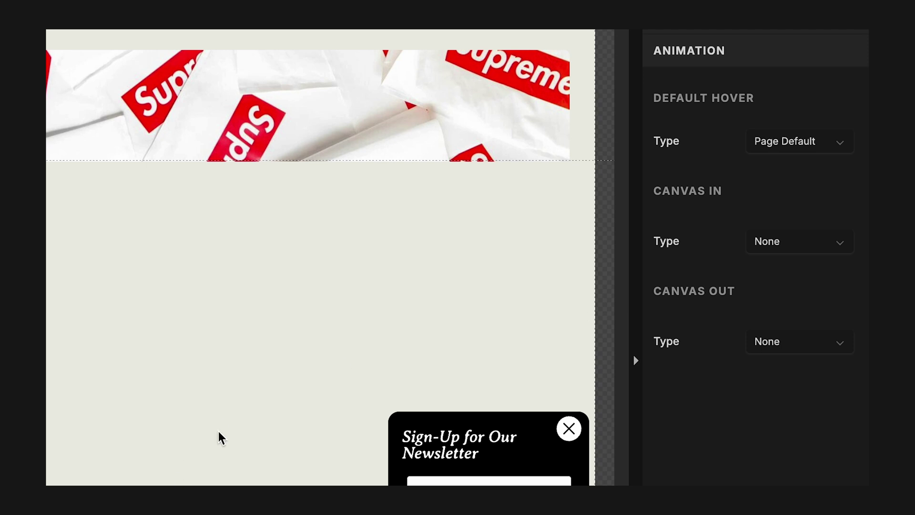
left_click(770, 233)
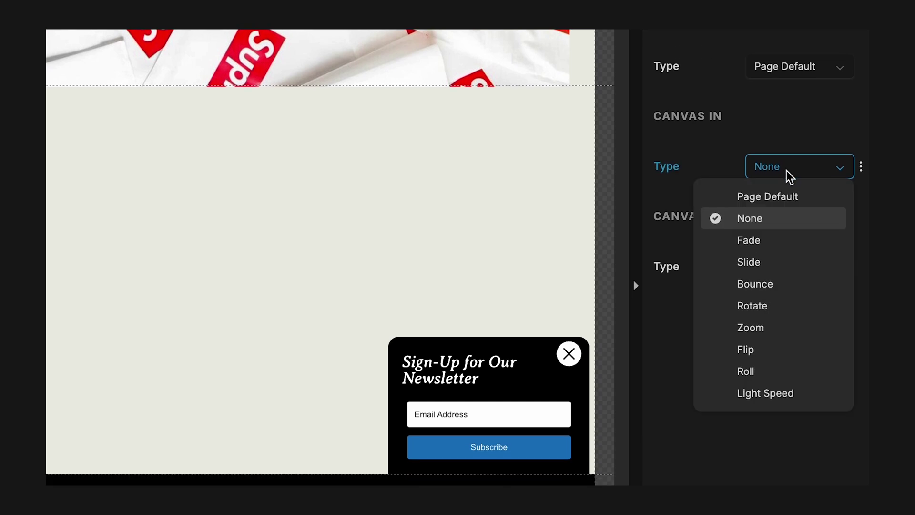
left_click(773, 261)
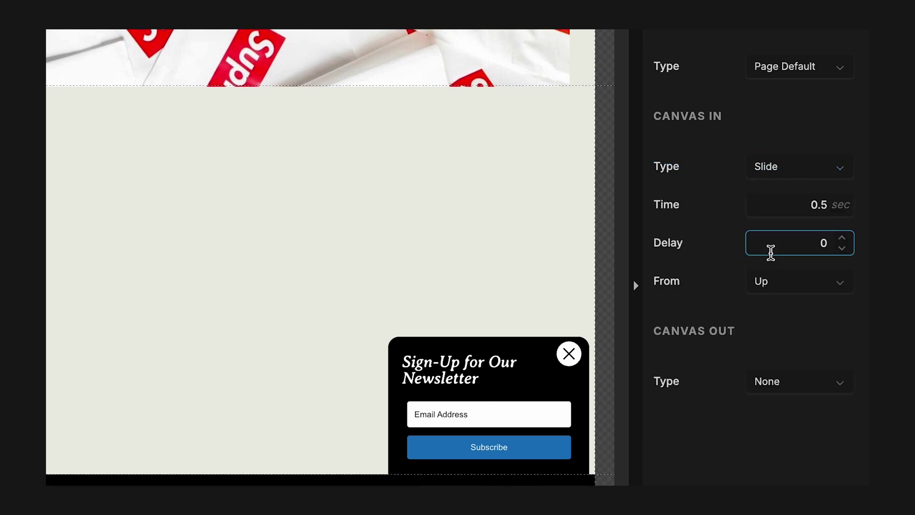
left_click(789, 292)
left_click(787, 344)
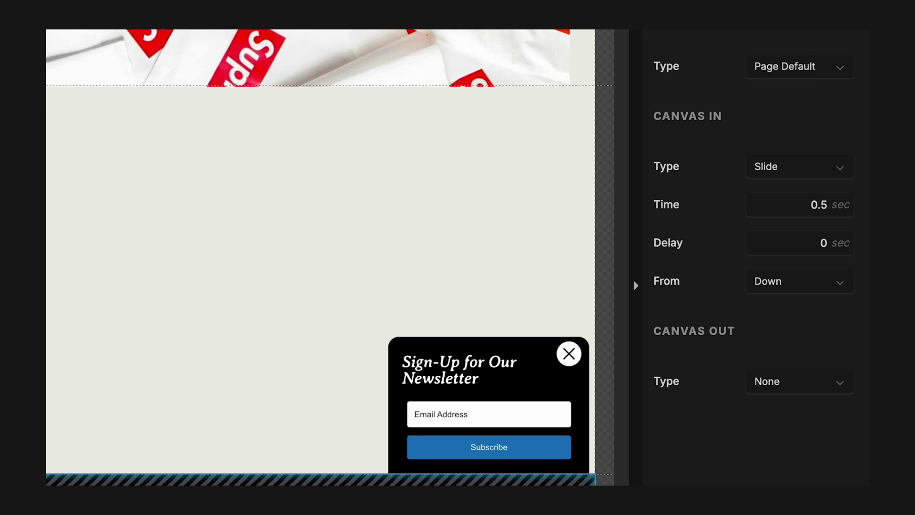
Set the canvas exit animation to Slide, 0.5 sec, To Down, and preview the site
scroll(715, 310, "down", 4)
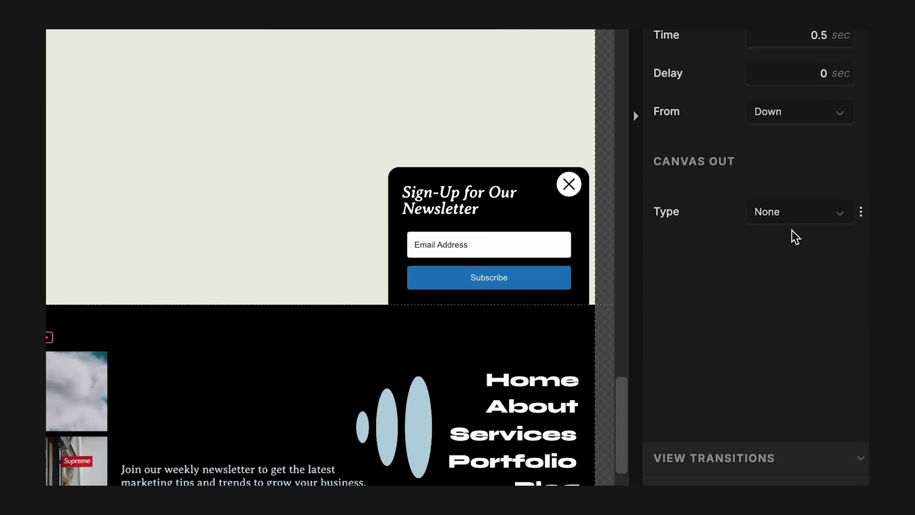
left_click(793, 201)
left_click(758, 296)
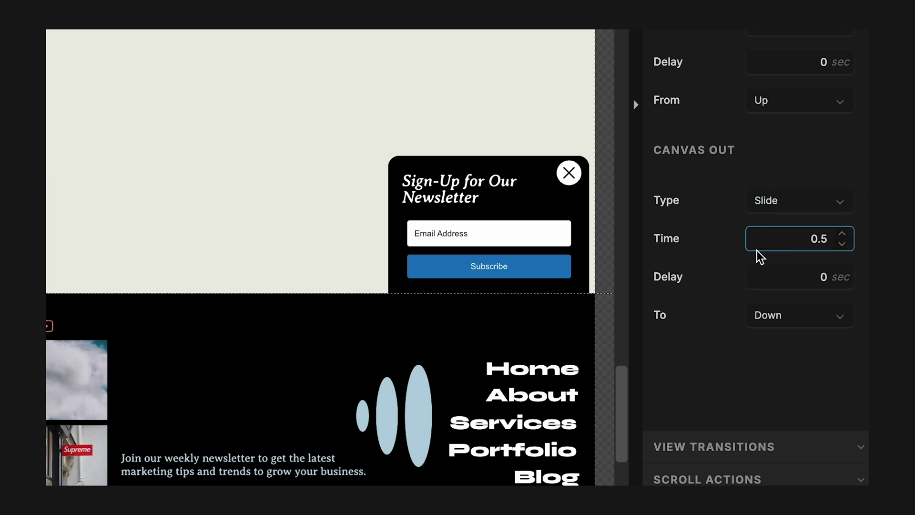
left_click(720, 235)
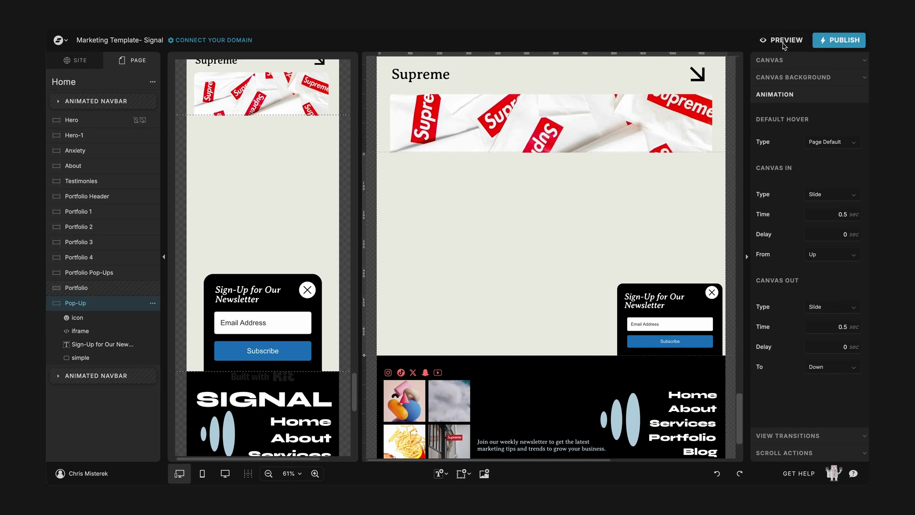
left_click(784, 43)
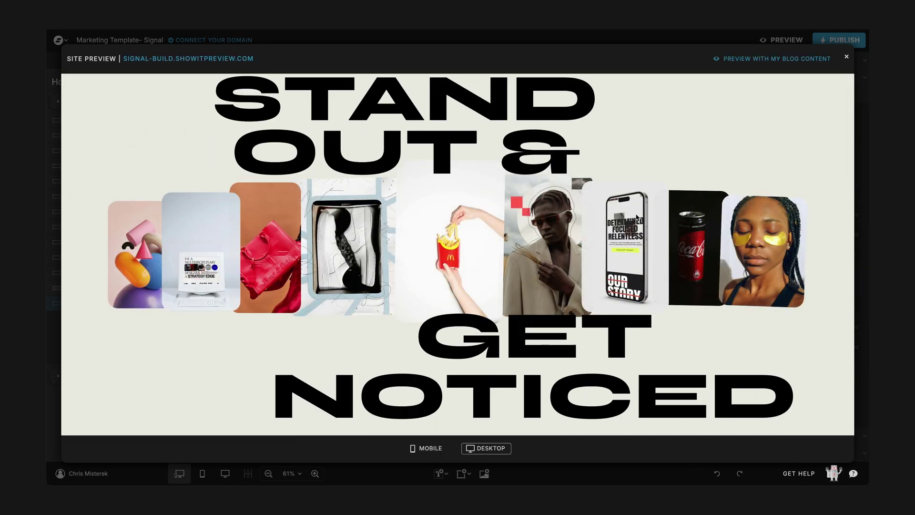
scroll(638, 217, "down", 3)
scroll(637, 217, "down", 12)
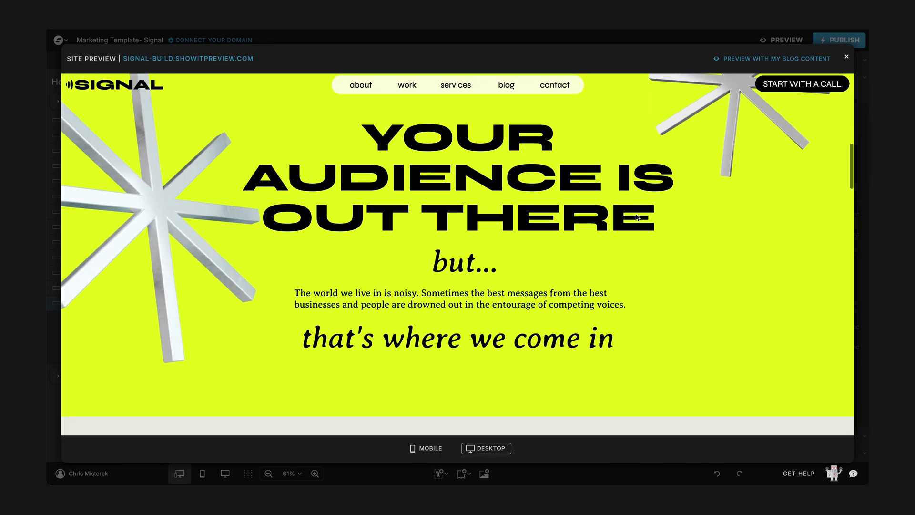
scroll(638, 218, "down", 4)
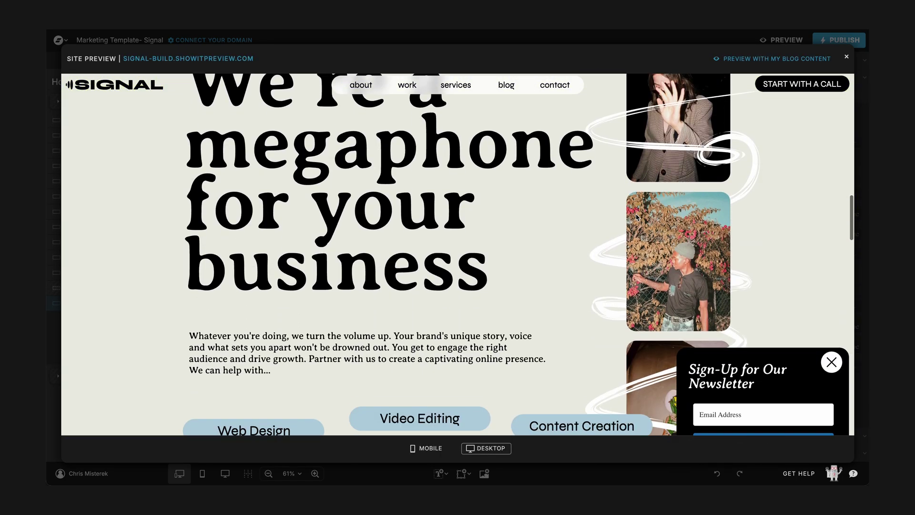
scroll(732, 223, "down", 6)
scroll(734, 222, "up", 2)
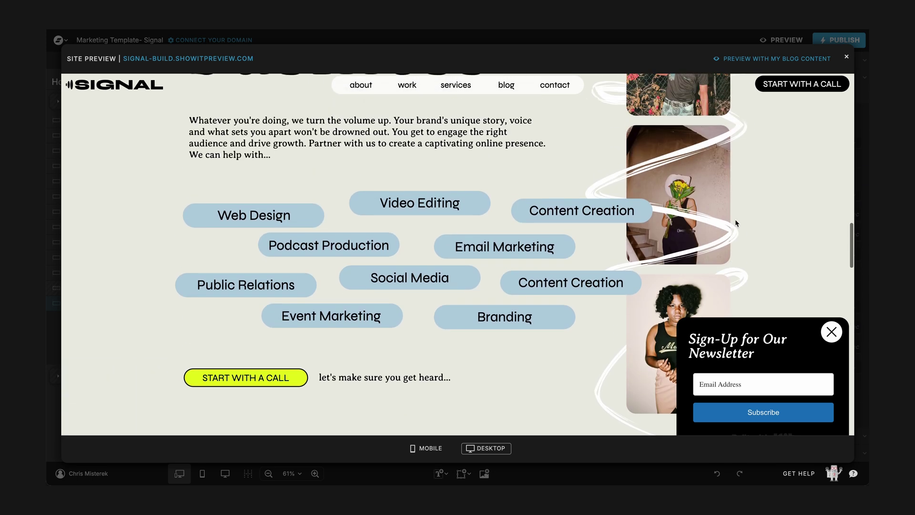
left_click(833, 332)
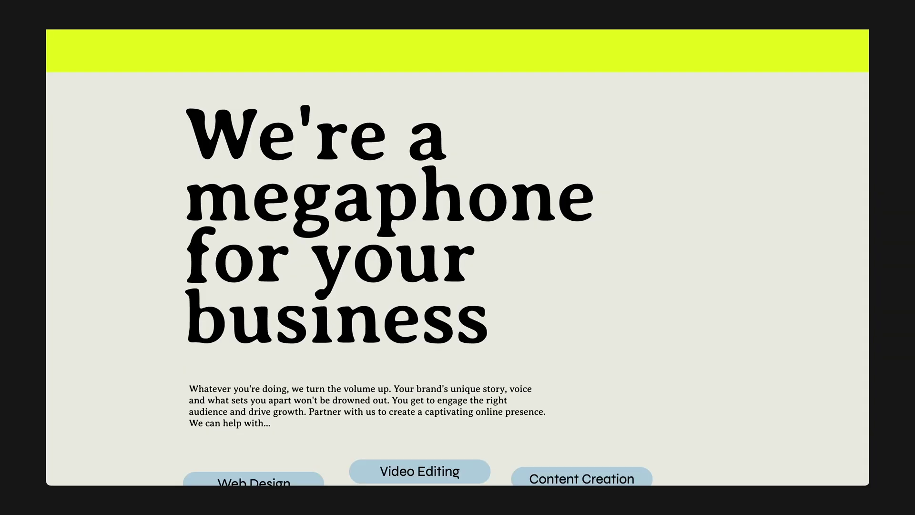
scroll(496, 164, "up", 10)
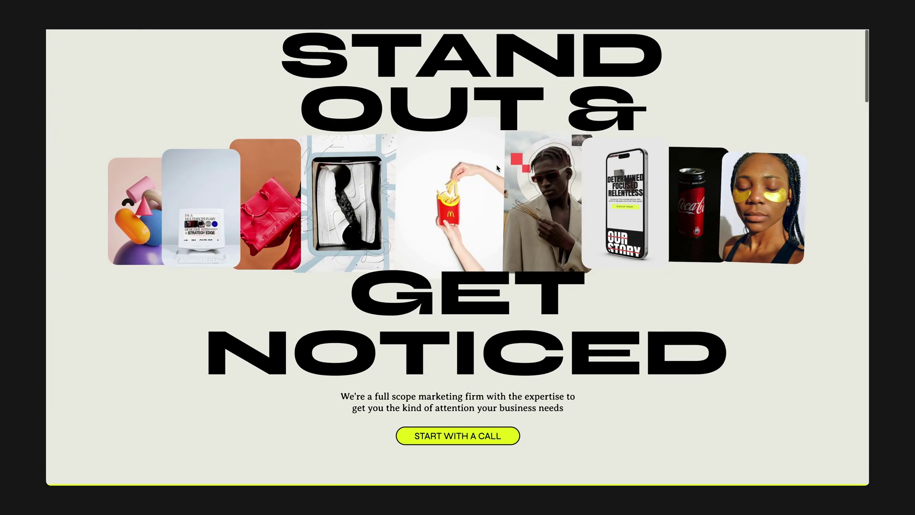
scroll(497, 168, "down", 10)
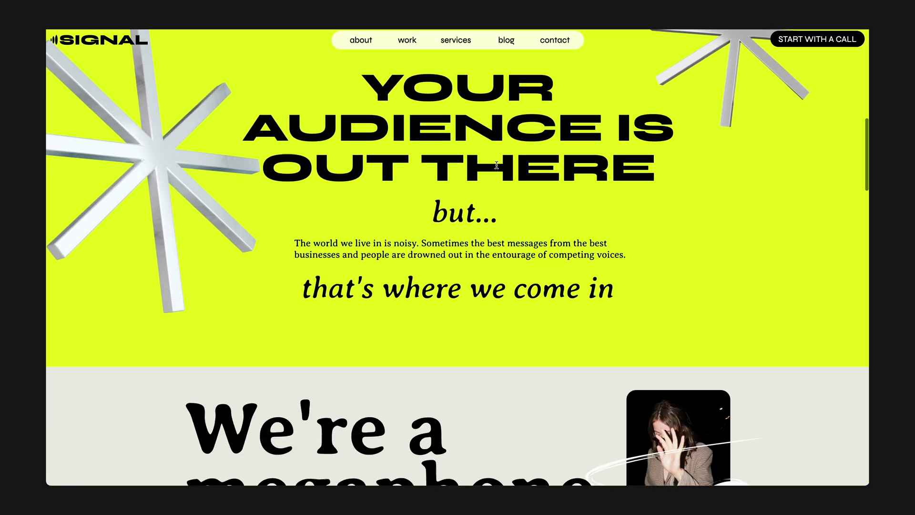
scroll(496, 164, "down", 10)
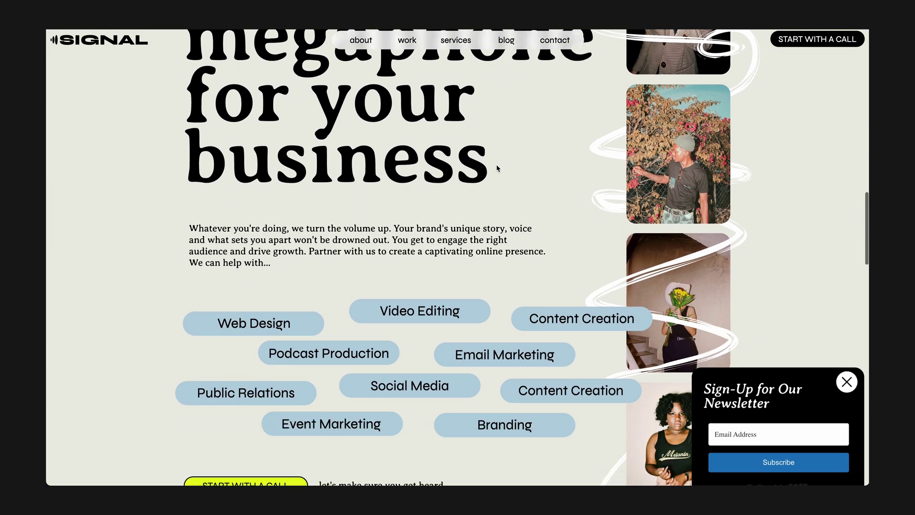
scroll(497, 167, "down", 2)
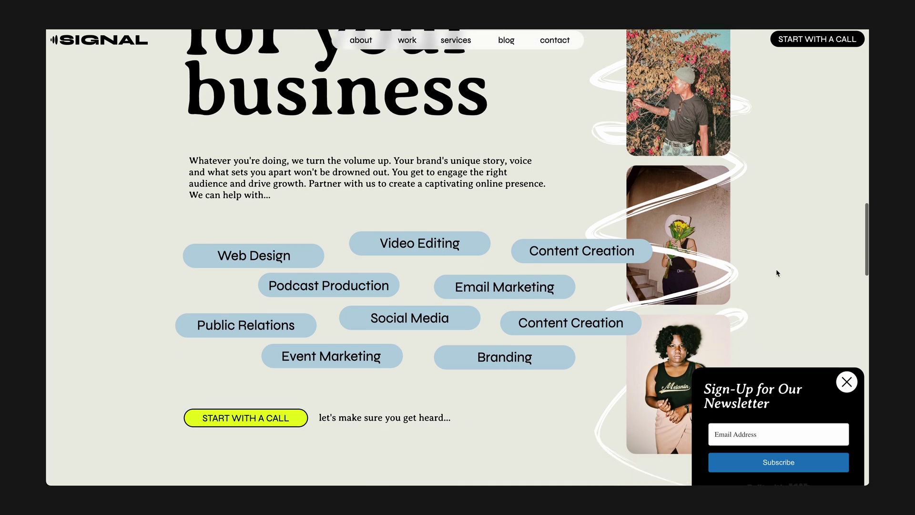
left_click(847, 383)
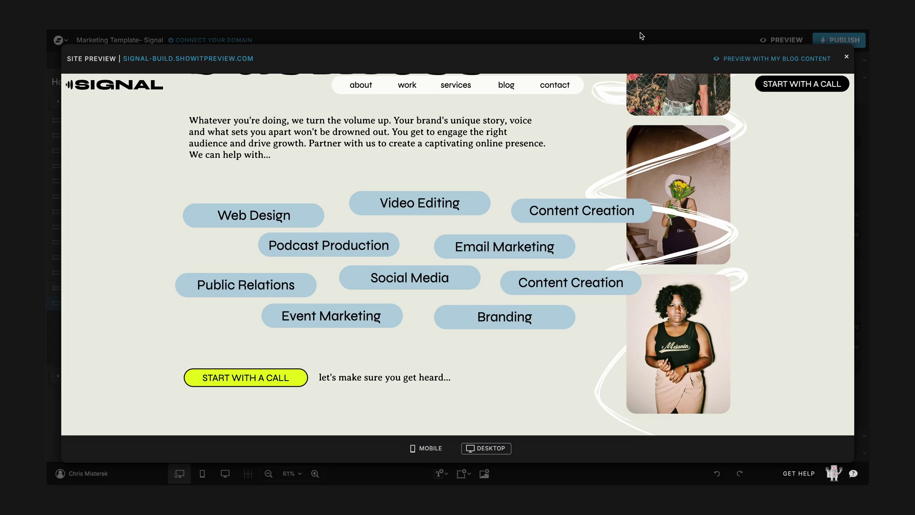
left_click(642, 36)
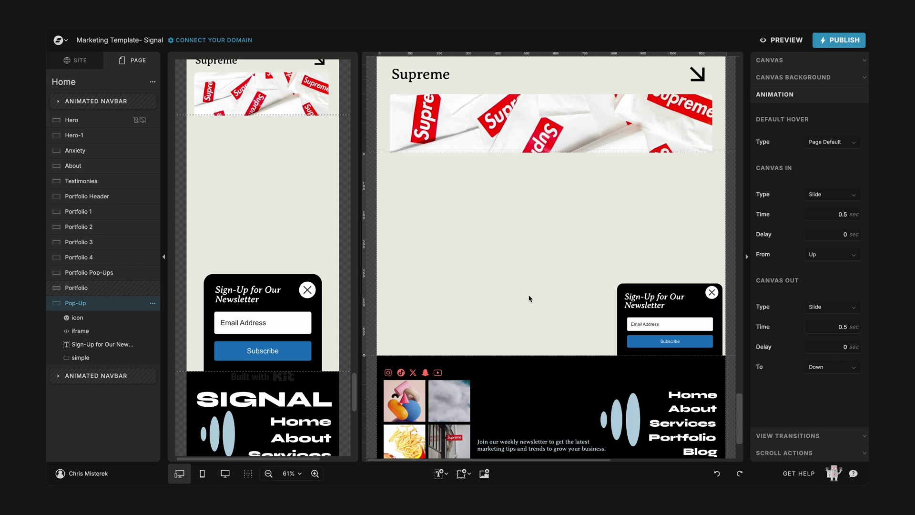
left_click(819, 367)
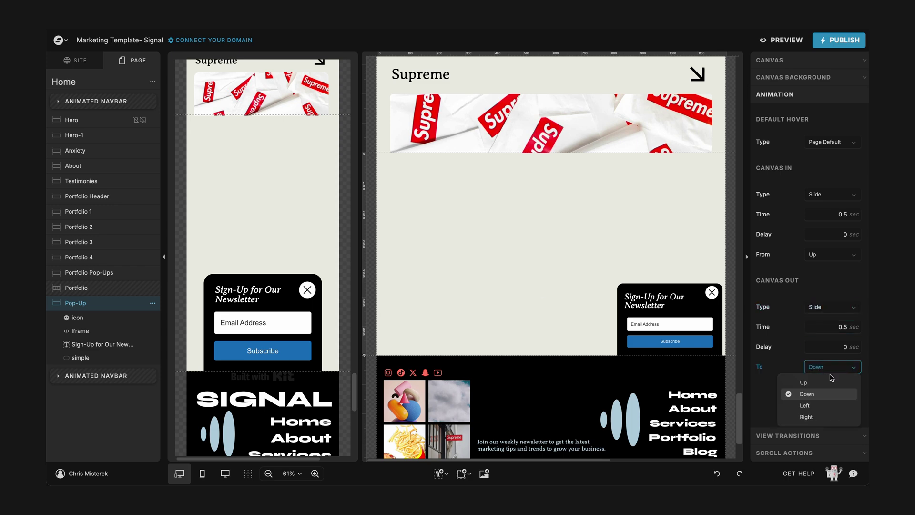
left_click(820, 384)
left_click(779, 38)
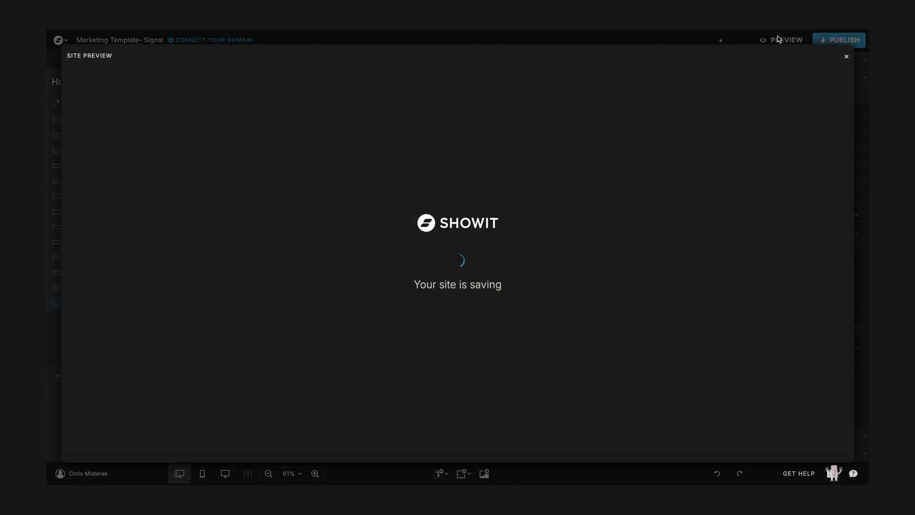
scroll(623, 206, "down", 5)
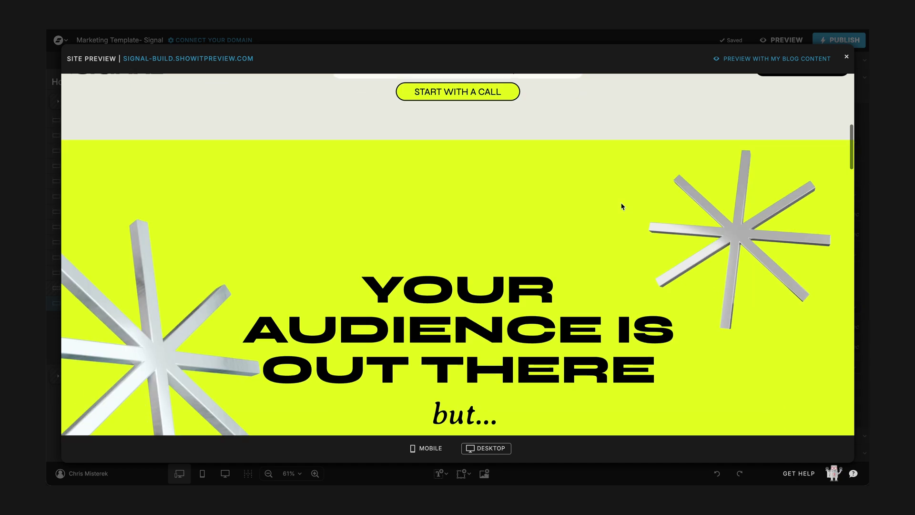
scroll(622, 206, "down", 5)
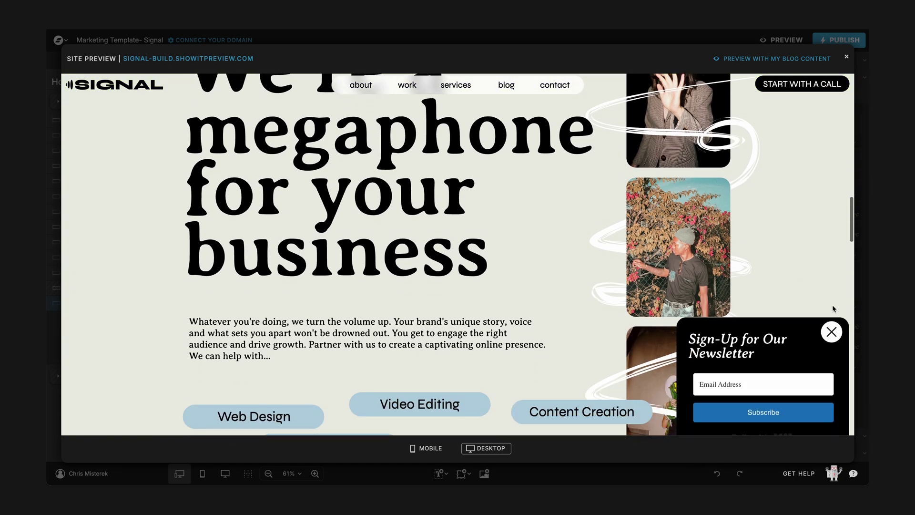
left_click(834, 336)
left_click(652, 43)
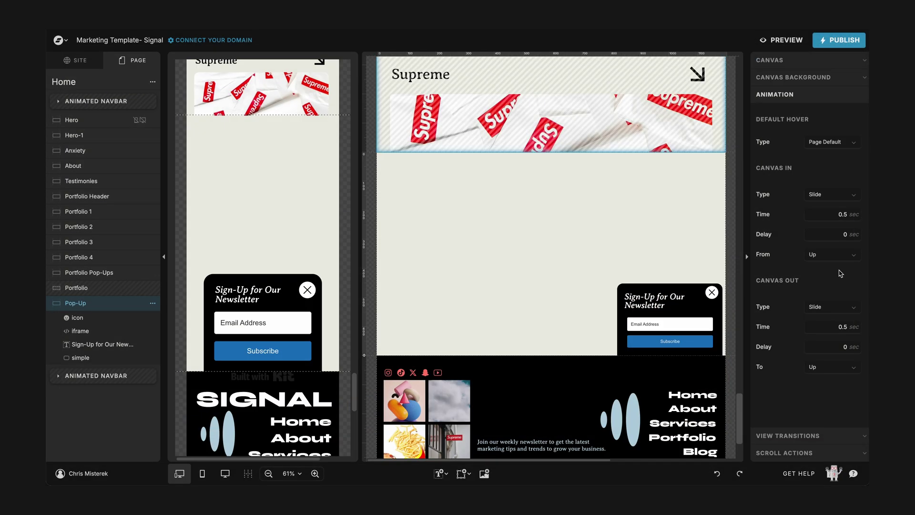
left_click(827, 367)
left_click(818, 400)
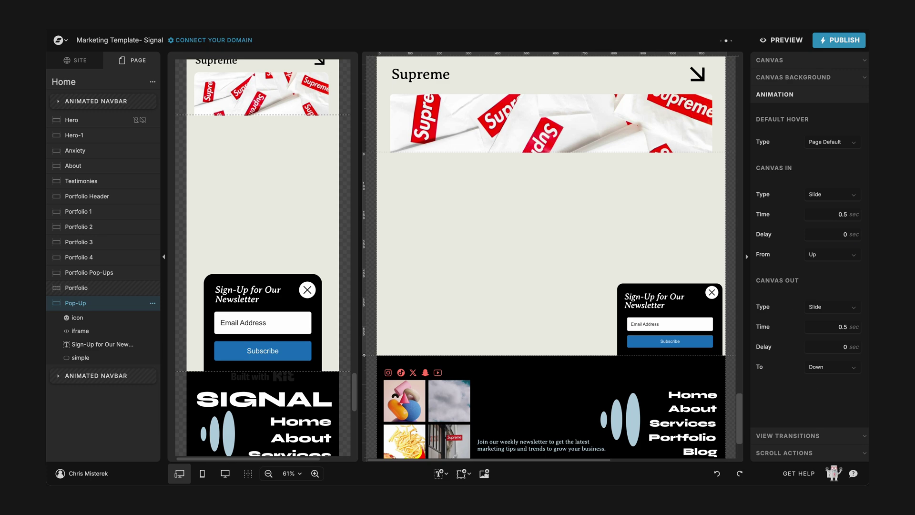
left_click(794, 44)
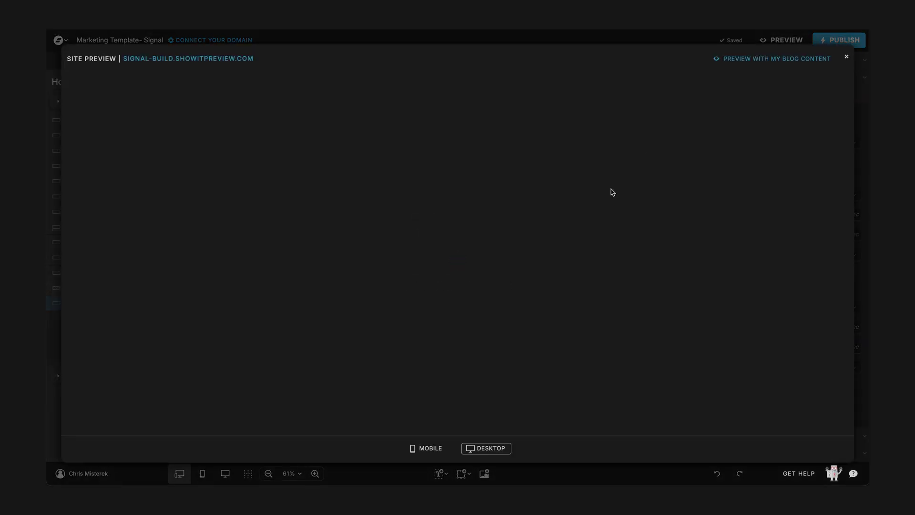
scroll(612, 192, "down", 10)
scroll(612, 192, "down", 5)
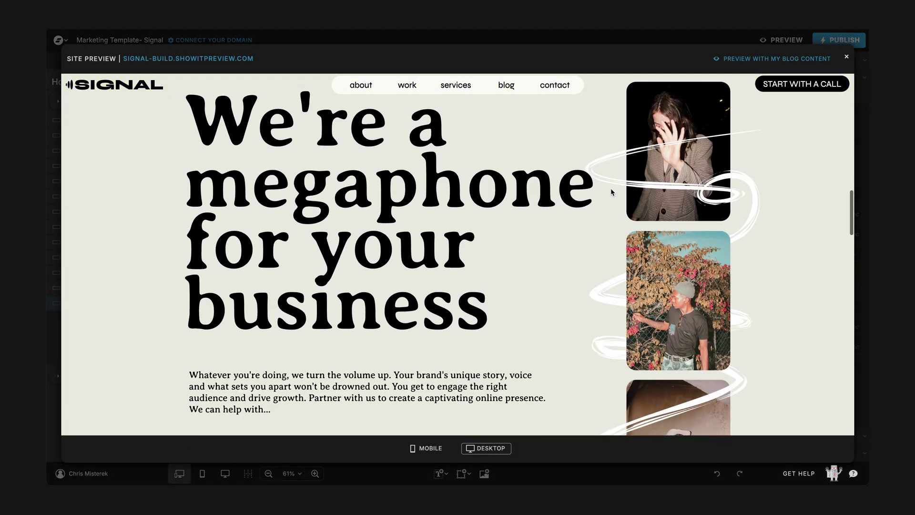
left_click(832, 333)
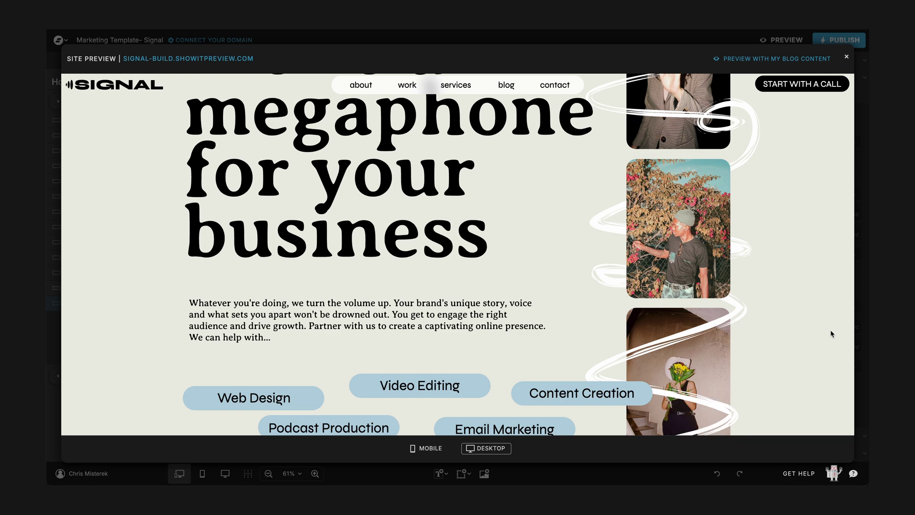
scroll(831, 330, "up", 15)
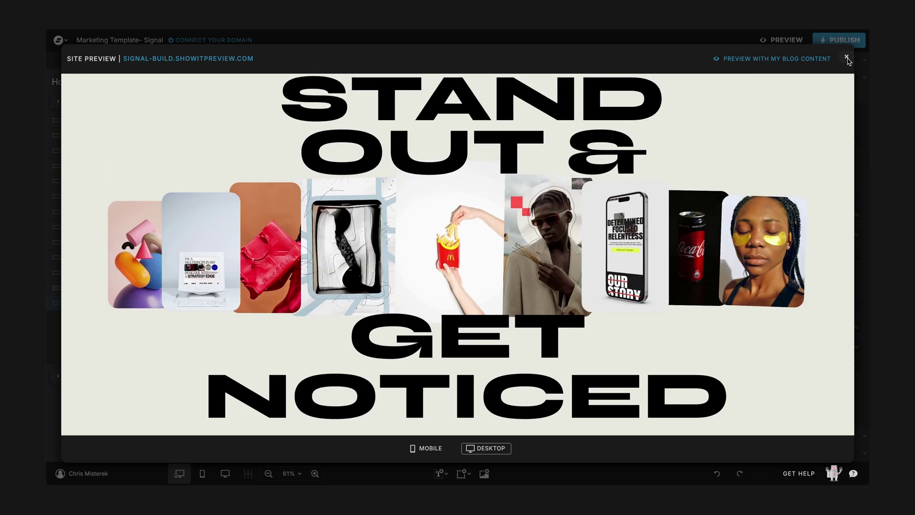
left_click(847, 58)
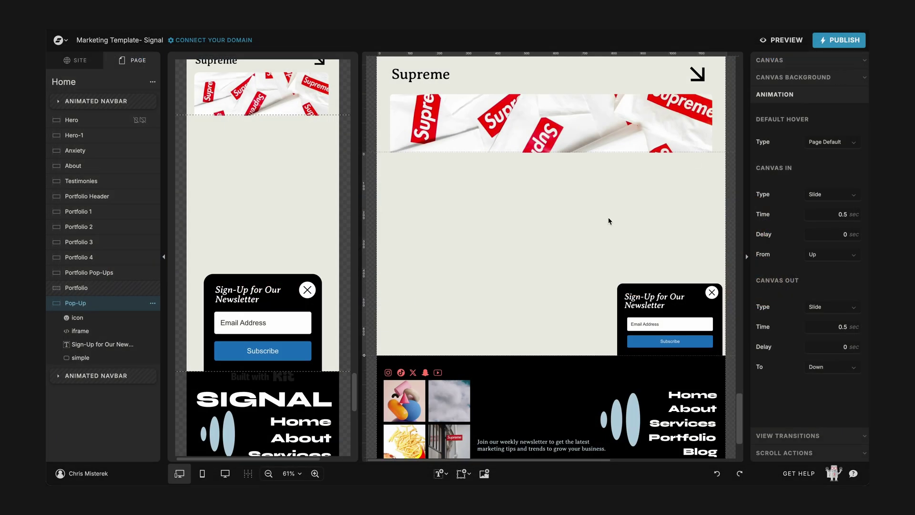